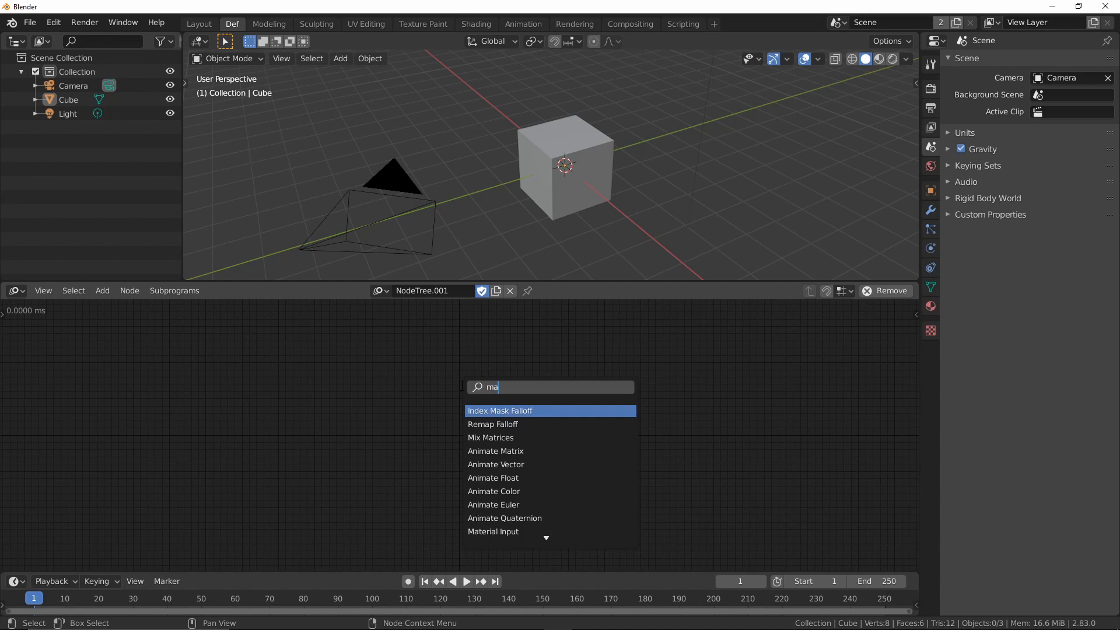
Start the Shortcut VUr key overlay for the 3D viewport and hide the sidebar again
click(916, 83)
click(912, 178)
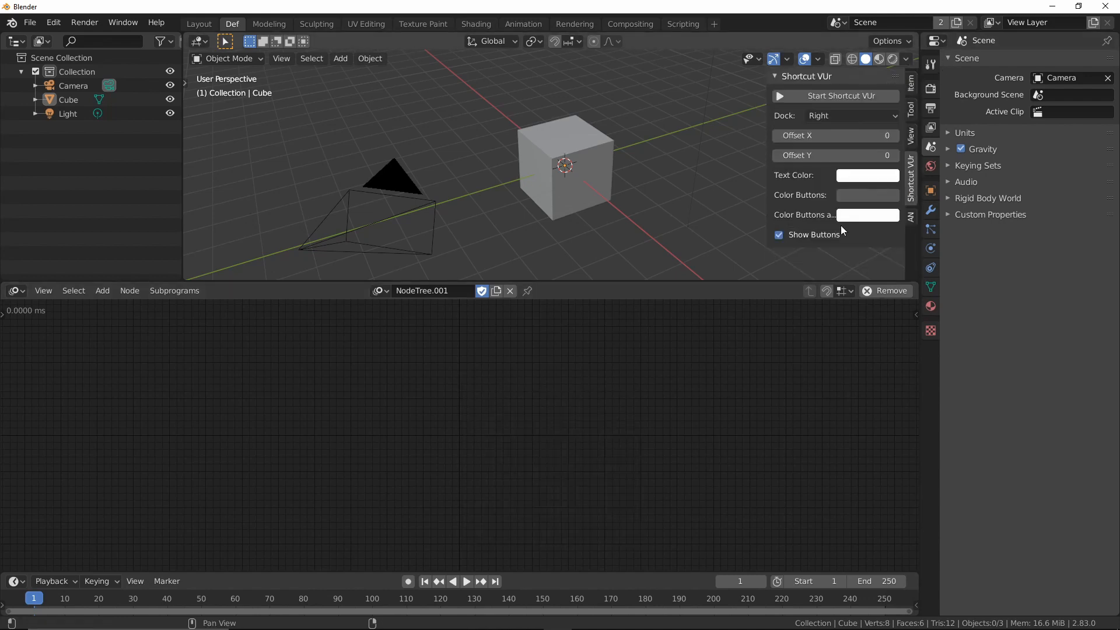
click(831, 97)
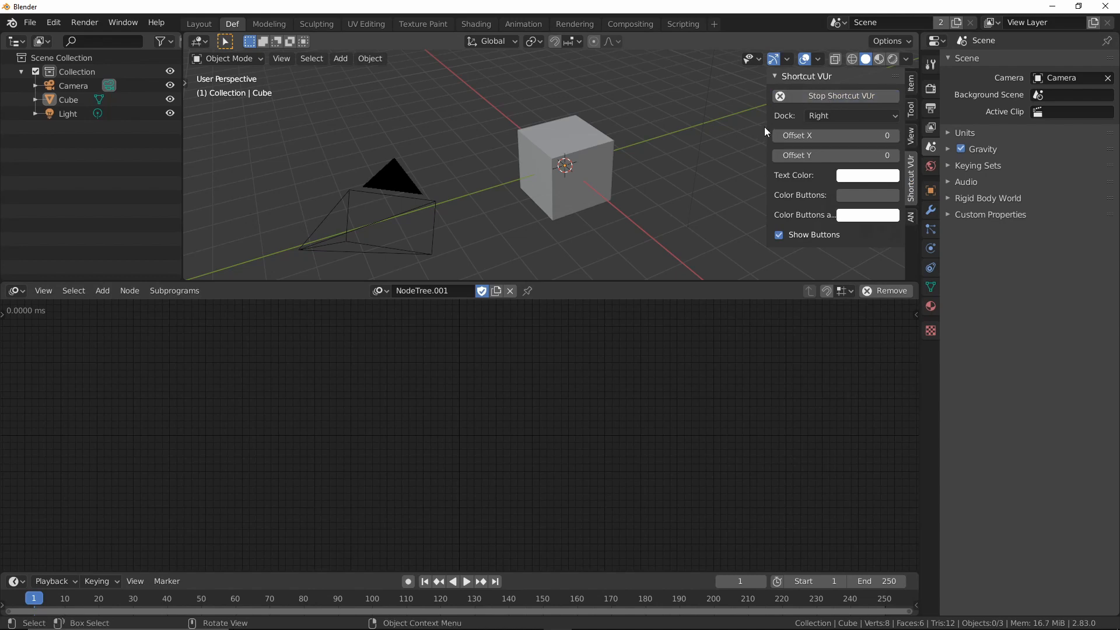
drag(764, 127, 899, 127)
Add a Float Math node to NodeTree.001 and place it in the middle of the node editor
click(507, 440)
key(ctrl+a)
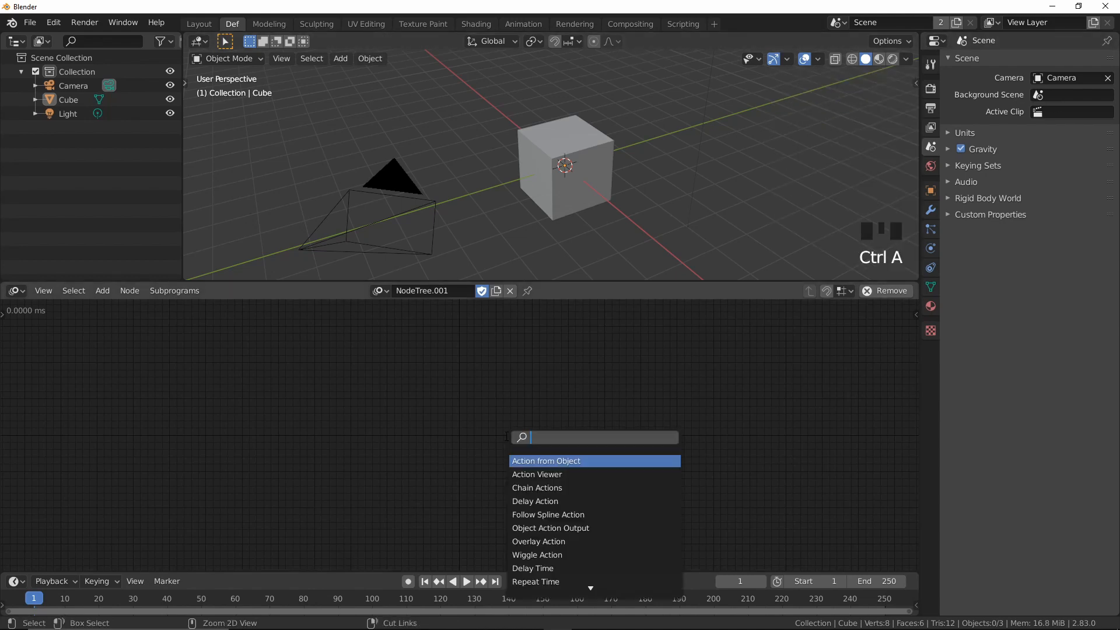
text(math)
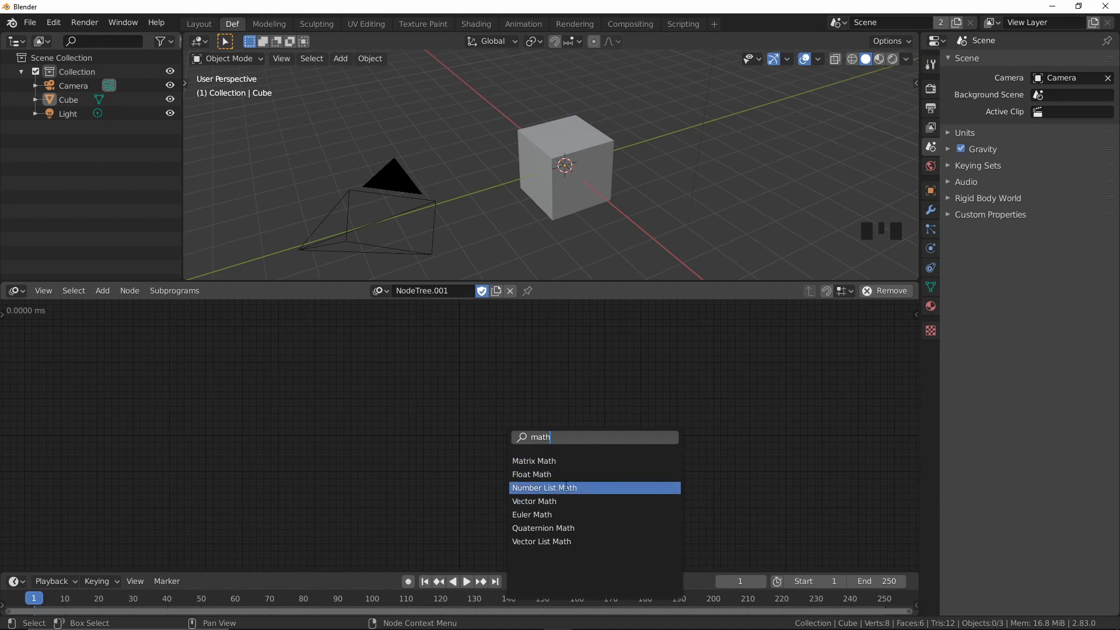
click(538, 475)
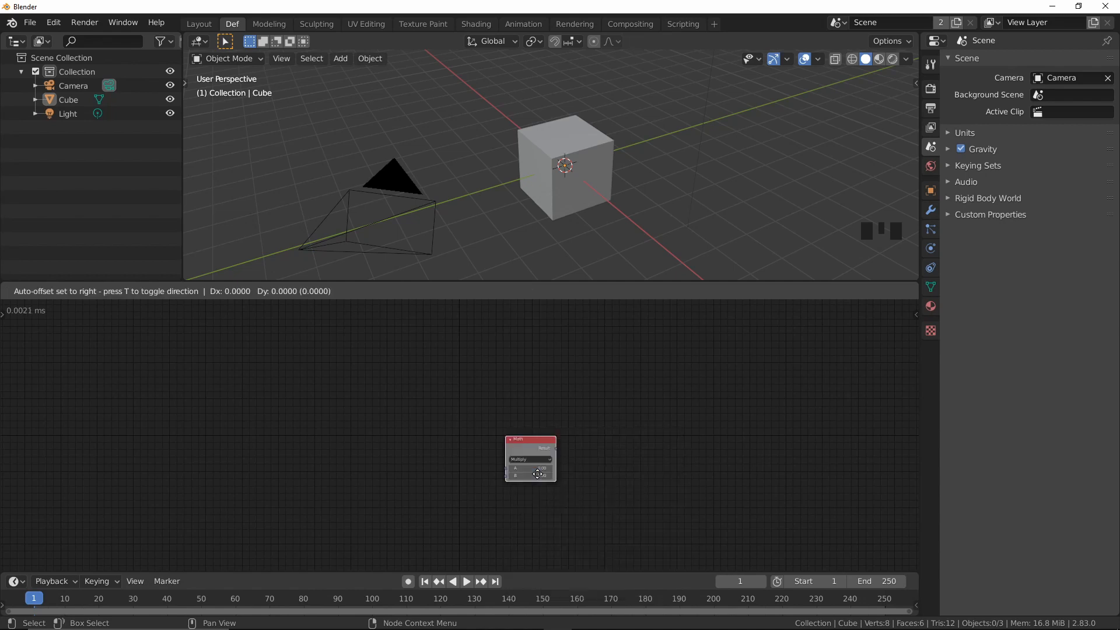
click(493, 438)
scroll(493, 437, up, 15)
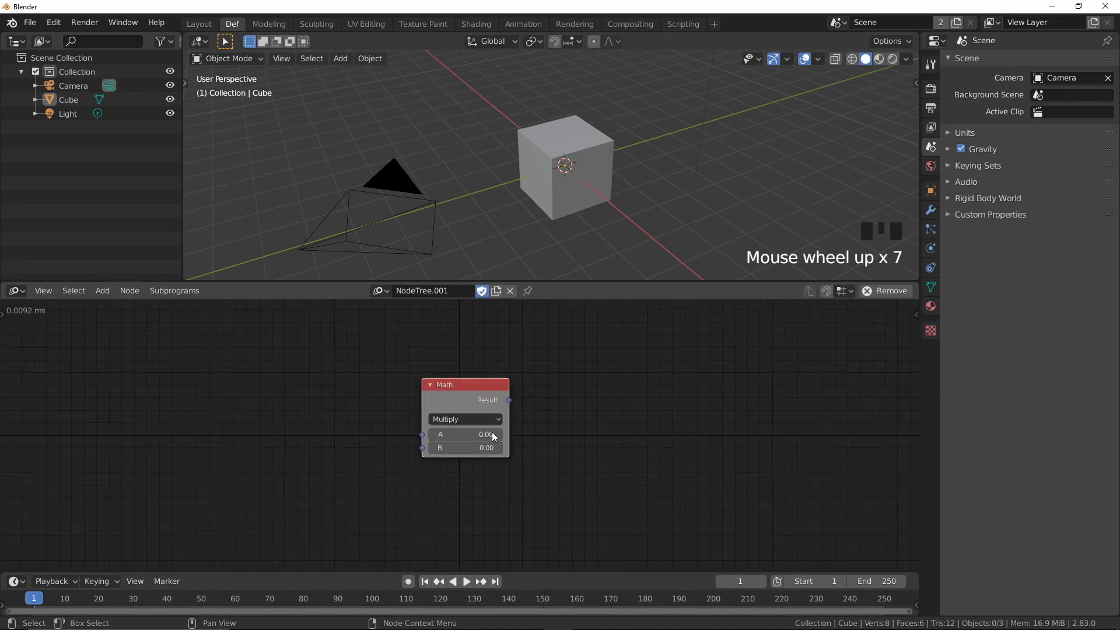
middle_drag(622, 380, 605, 397)
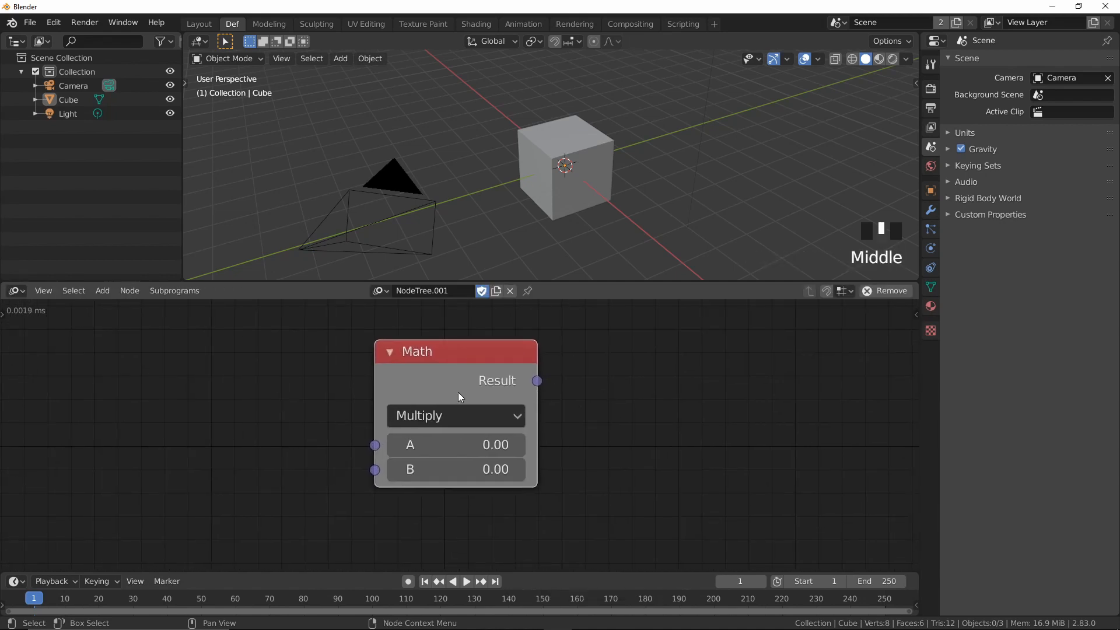
drag(443, 350, 450, 346)
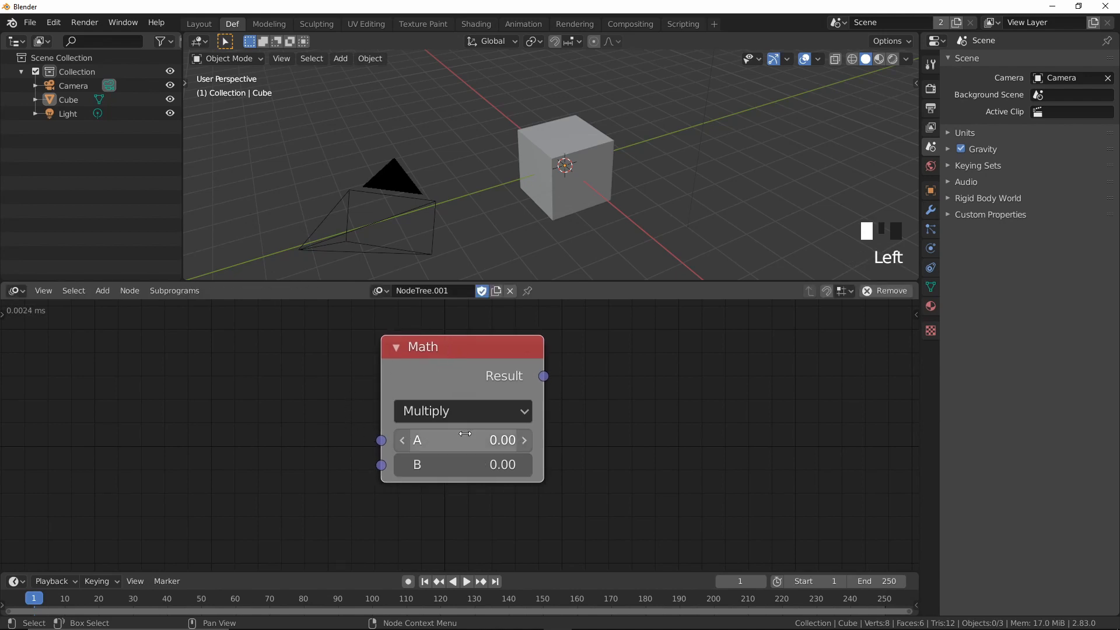
Look over the available operations of the Math node without changing the current one
click(474, 412)
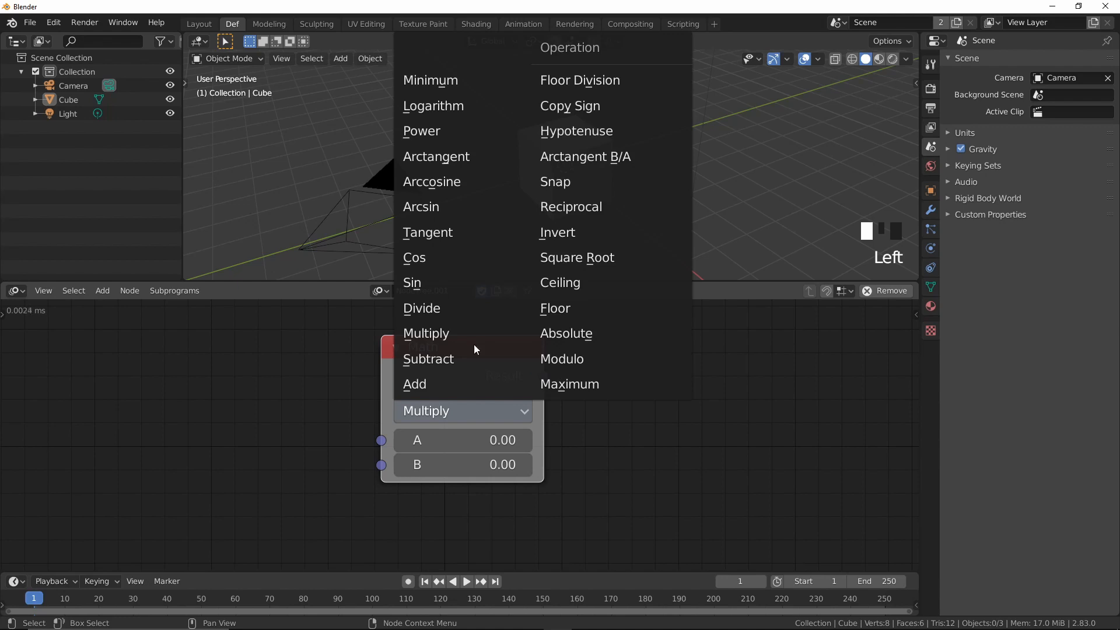
key(Escape)
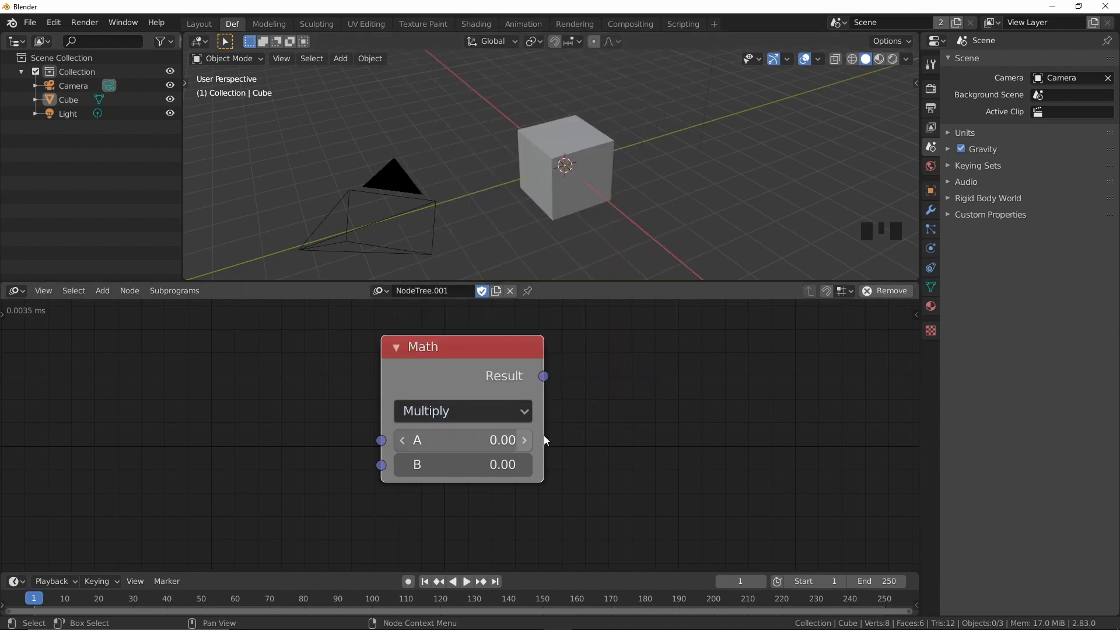
scroll(588, 432, down, 2)
middle_drag(592, 419, 596, 404)
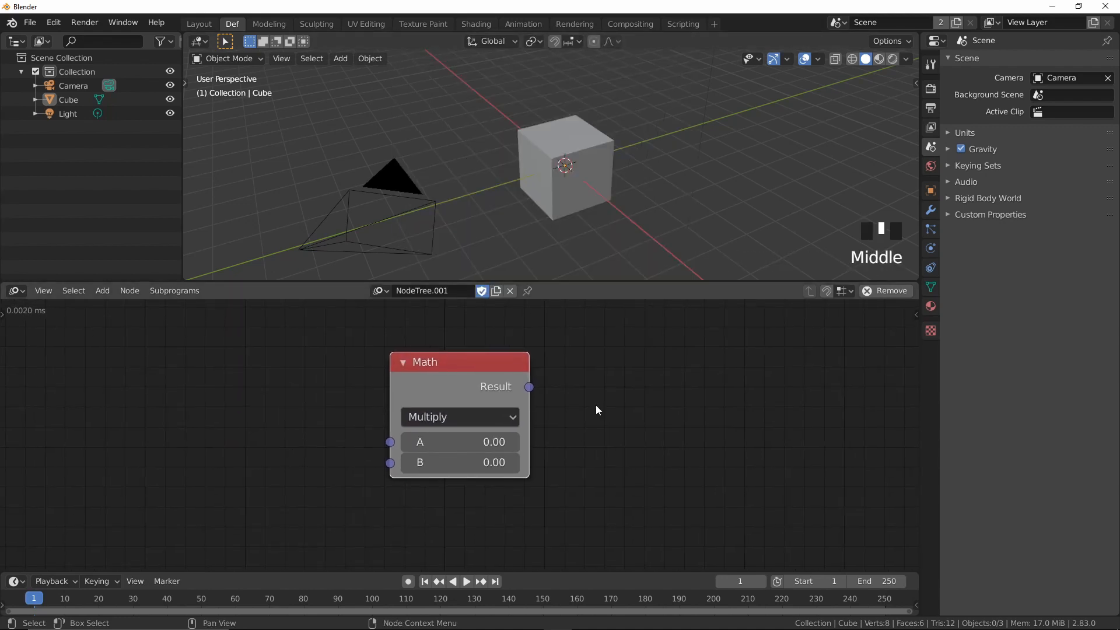
Enlarge the node editor area upward and move the Math node aside to free space for another node
click(570, 281)
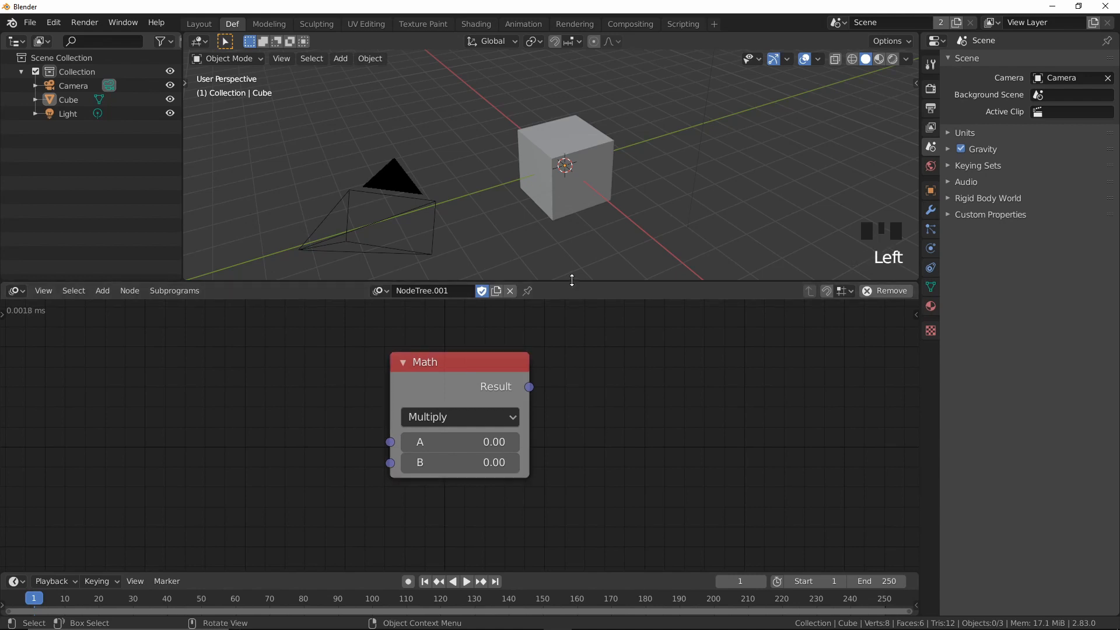
drag(570, 281, 580, 250)
drag(506, 353, 435, 337)
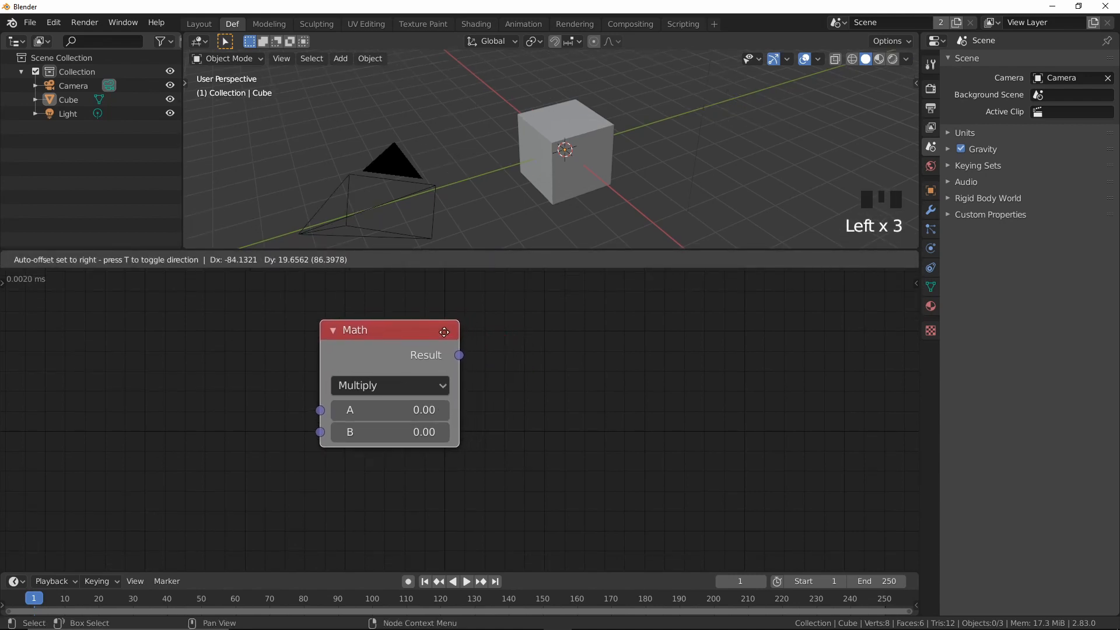
Attach a Viewer node to the Math node's Result output and space the two nodes apart
key(w)
click(424, 429)
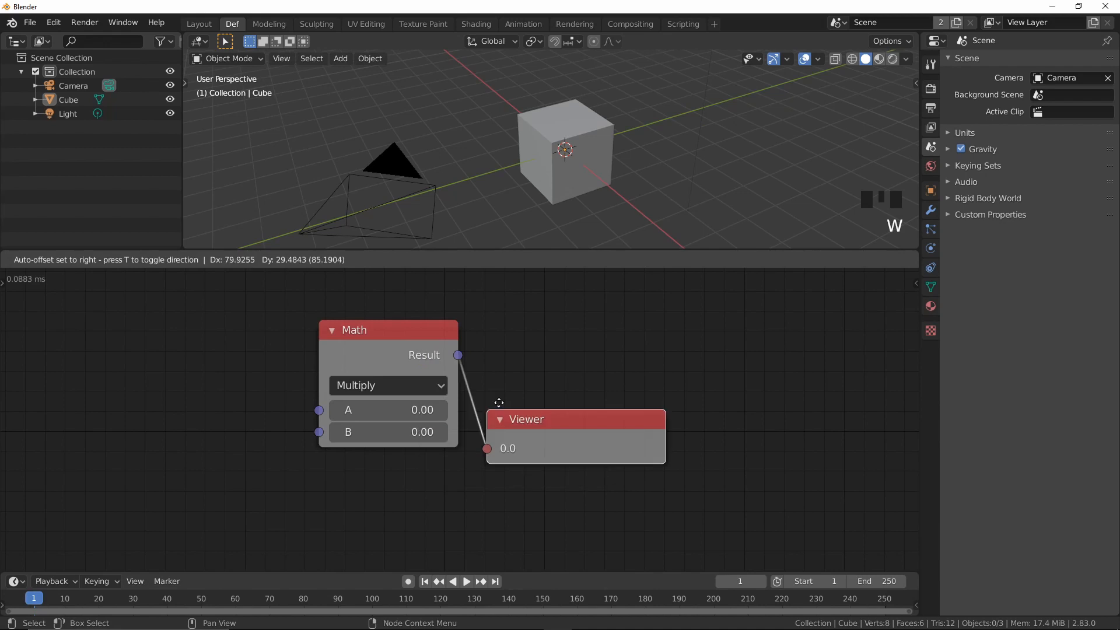
click(589, 397)
middle_drag(589, 397, 568, 385)
drag(383, 331, 371, 334)
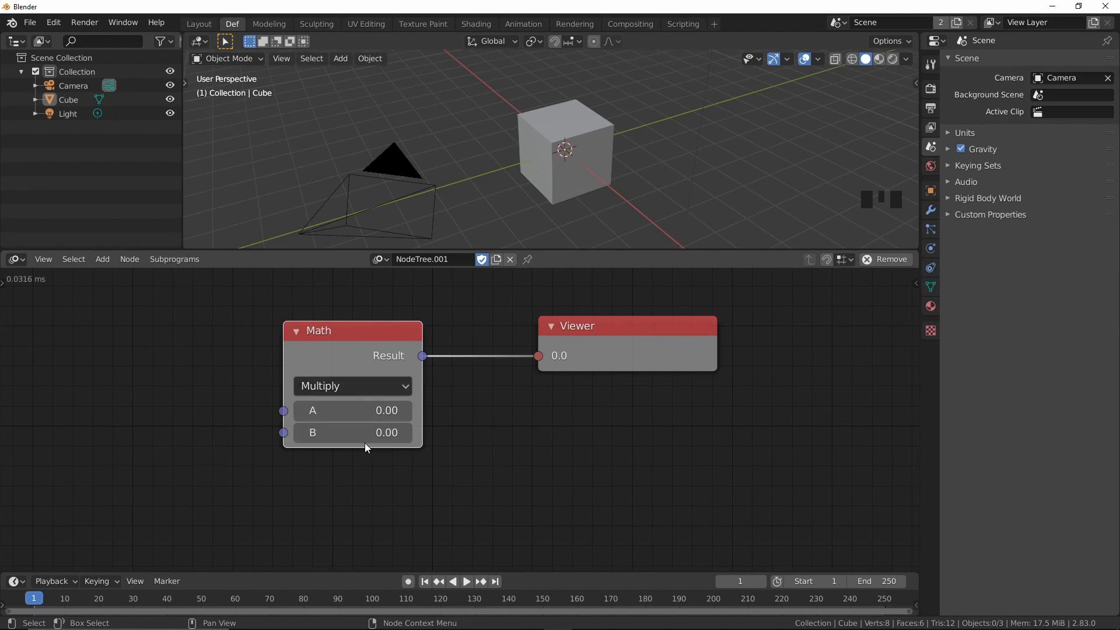
Set the Math node's operation to Add with A at 5 and B at 2
click(376, 386)
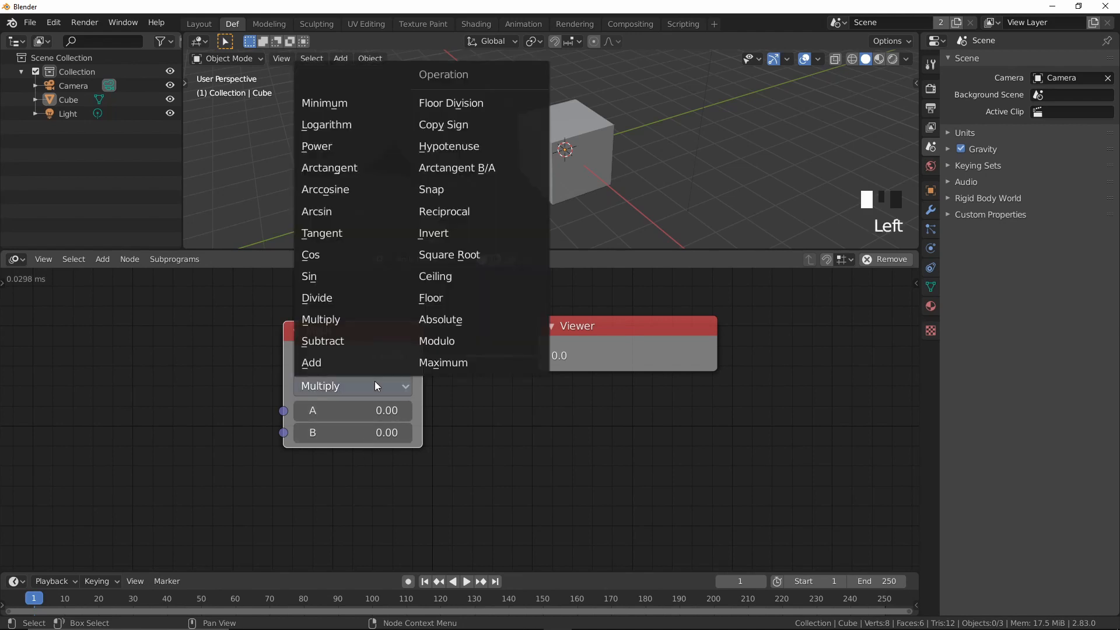
click(326, 362)
double_click(387, 410)
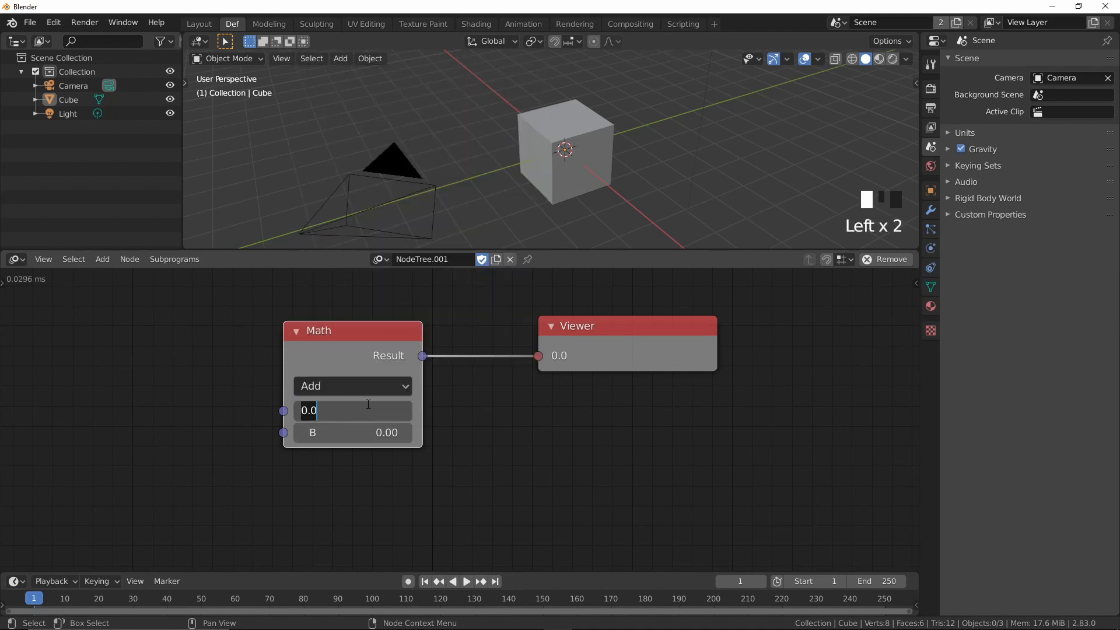
text(5)
key(Tab)
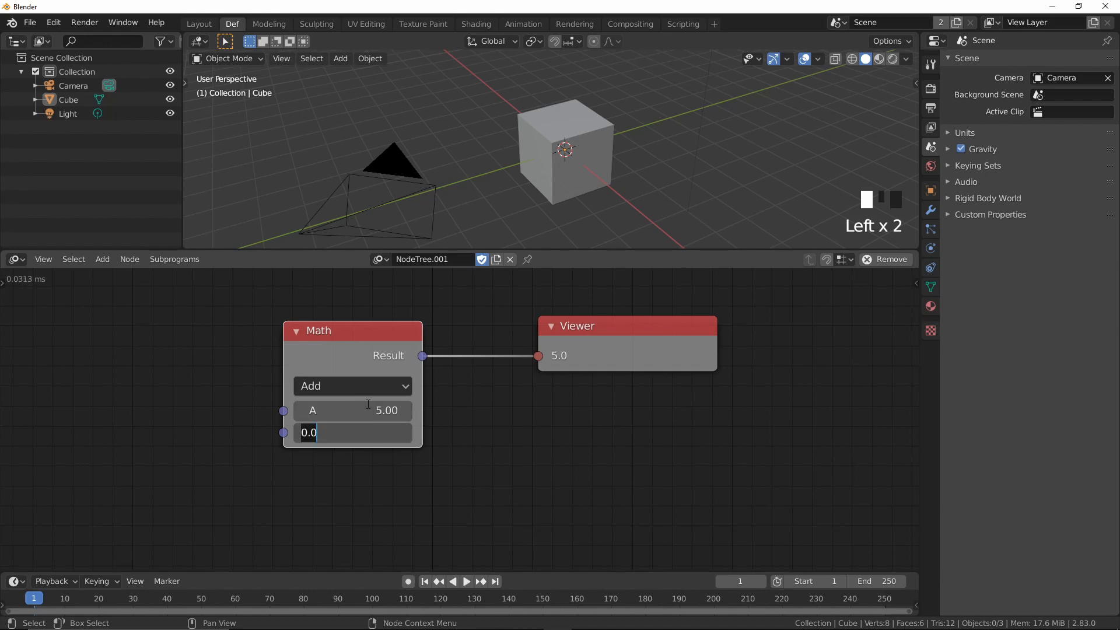
text(2)
key(Return)
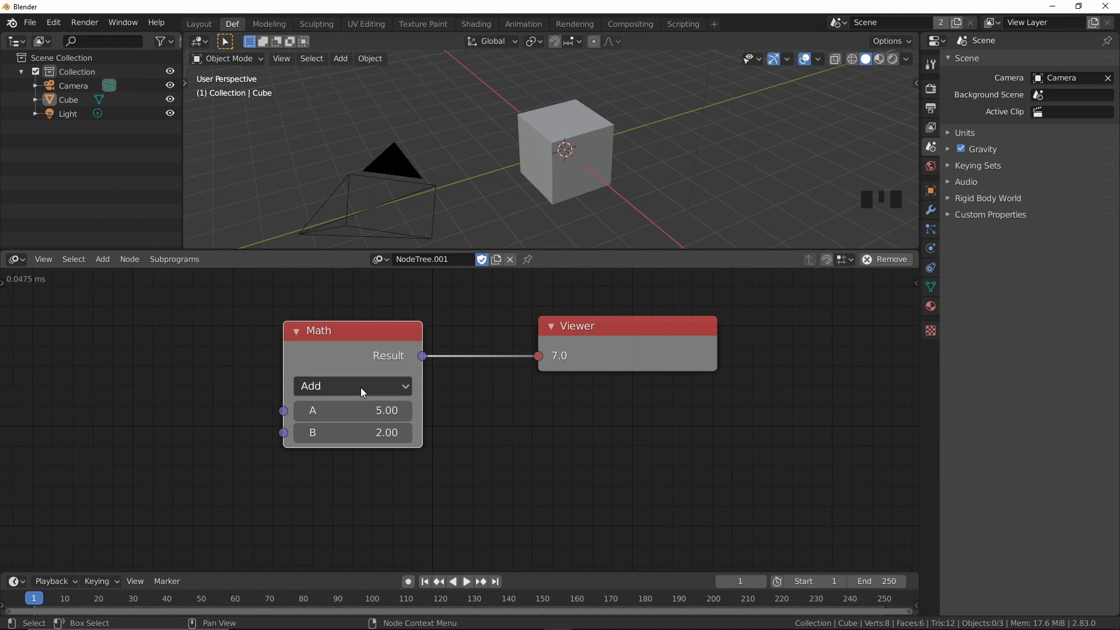
Try the Subtract operation on the Math node's inputs, followed by Multiply
click(360, 387)
click(354, 338)
click(379, 386)
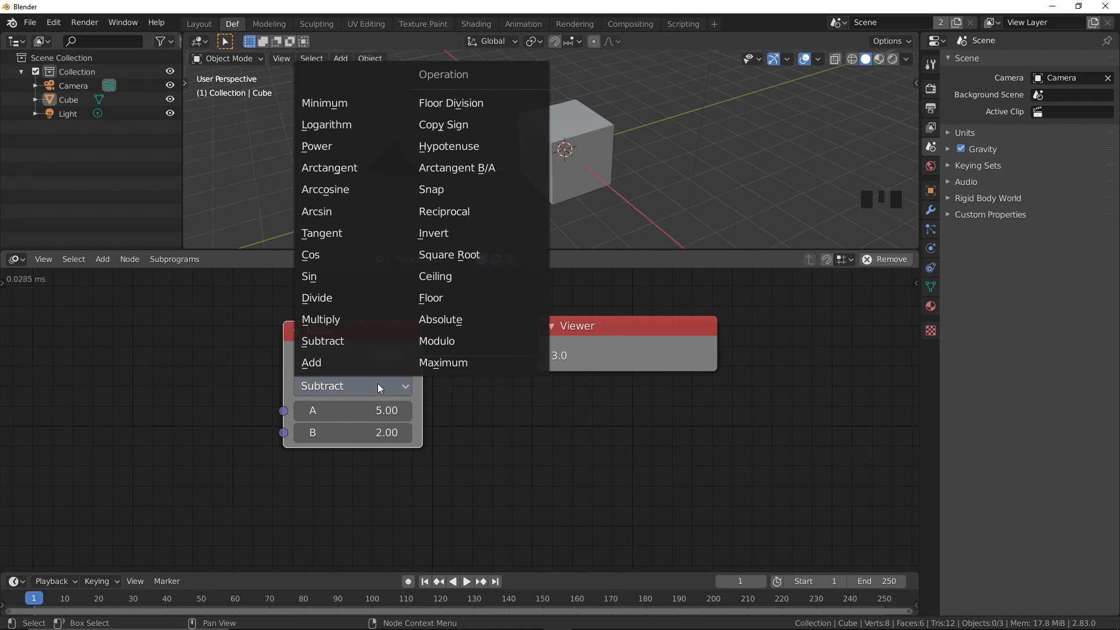
click(352, 320)
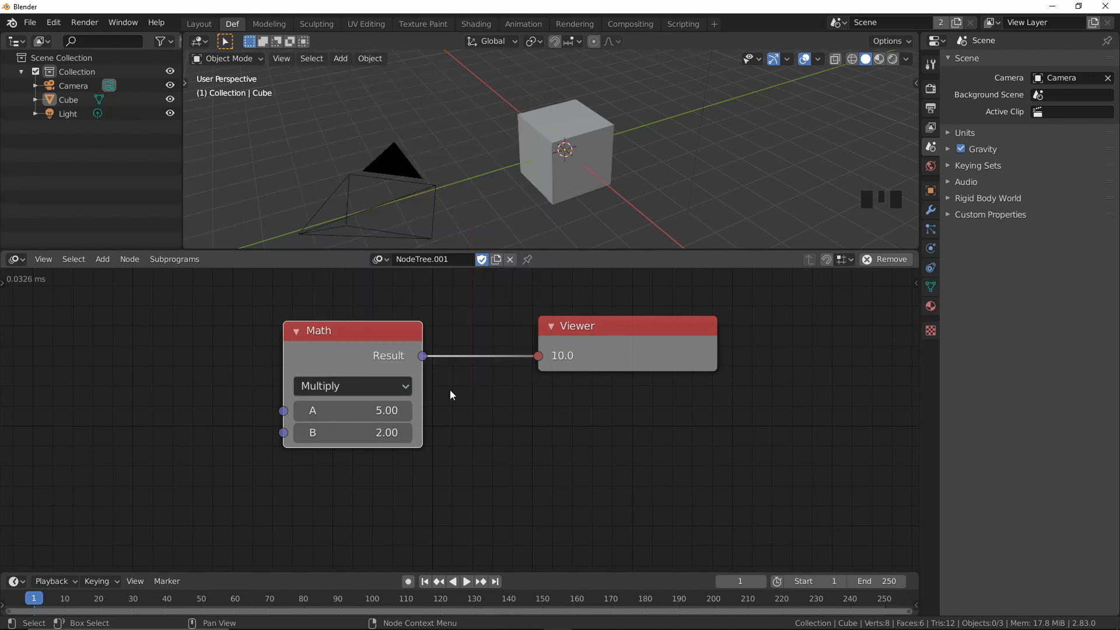
Switch the Math node to Divide, set B to 0, and shift the node slightly away from the Viewer
click(370, 382)
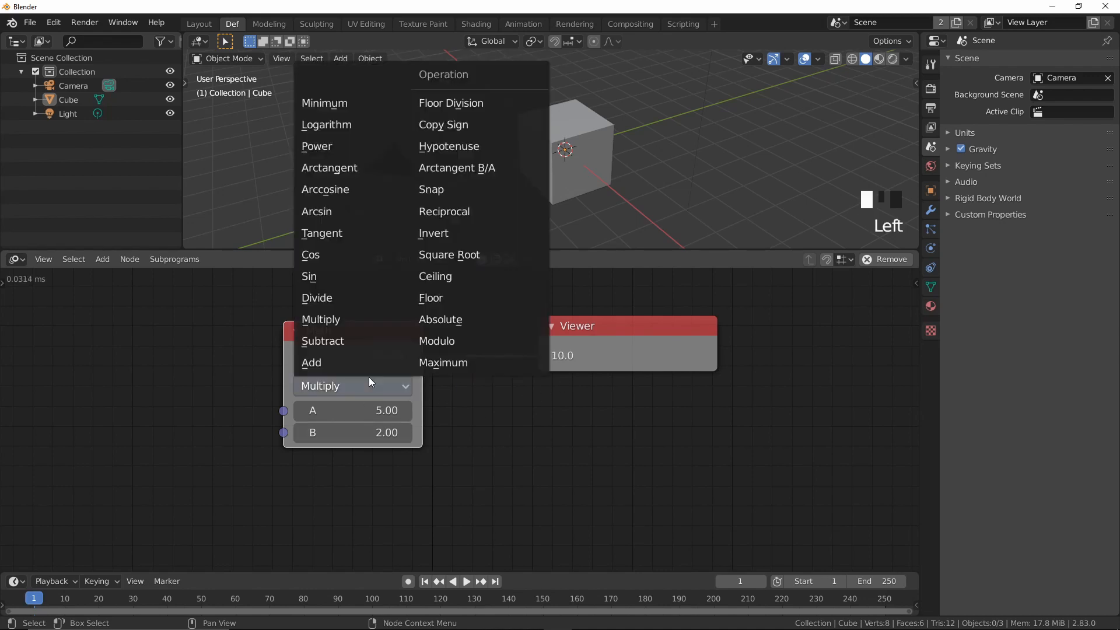
click(341, 299)
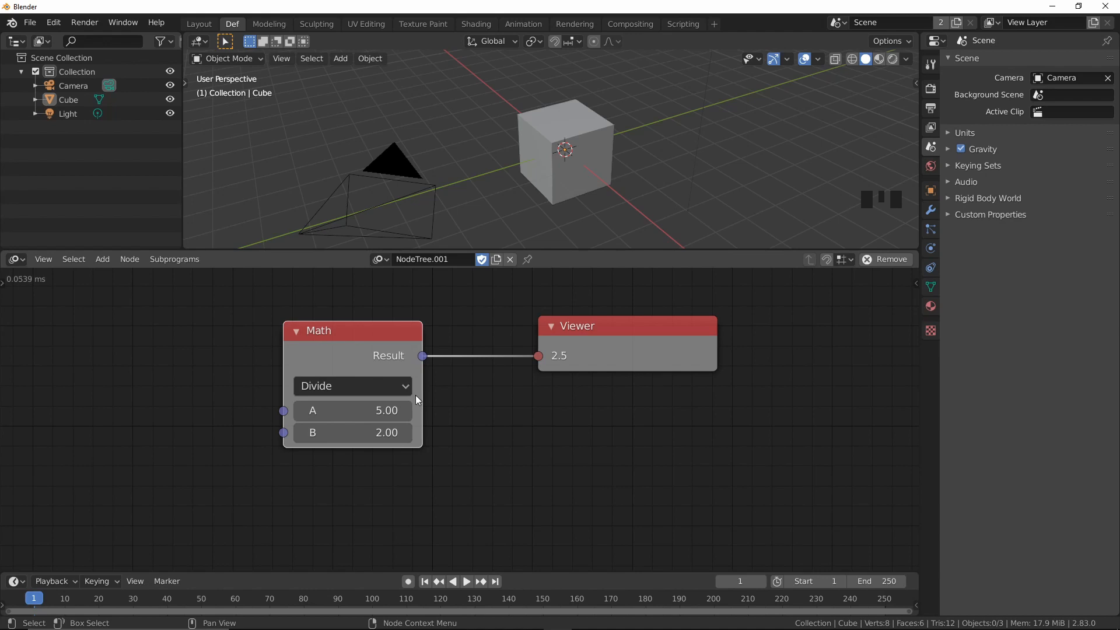
click(350, 432)
text(.0)
key(BackSpace)
key(BackSpace)
key(Return)
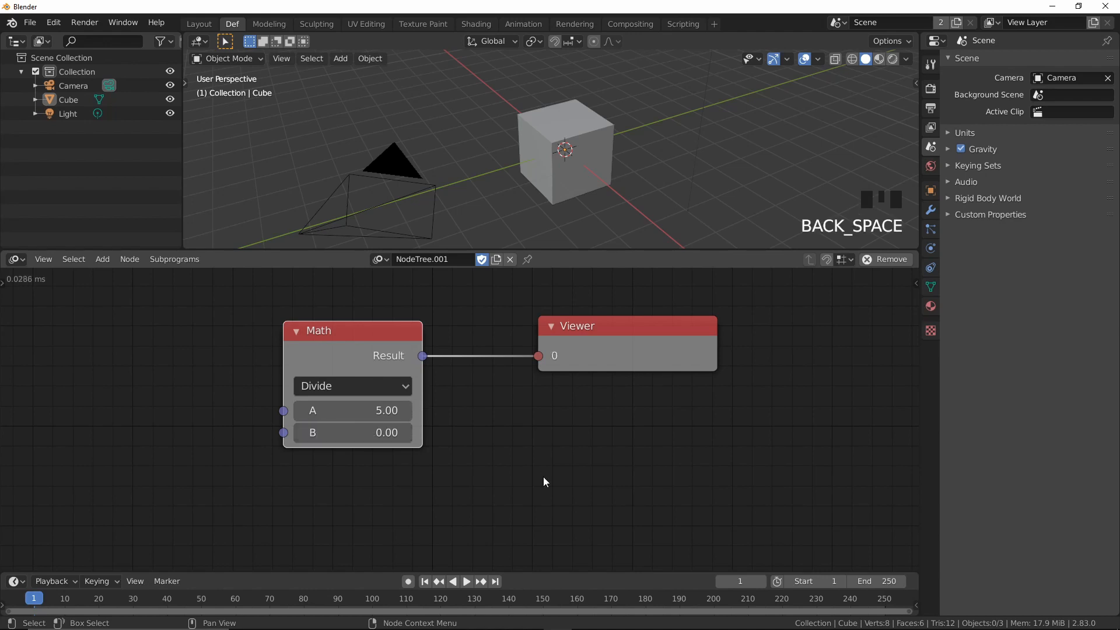
drag(339, 334, 324, 331)
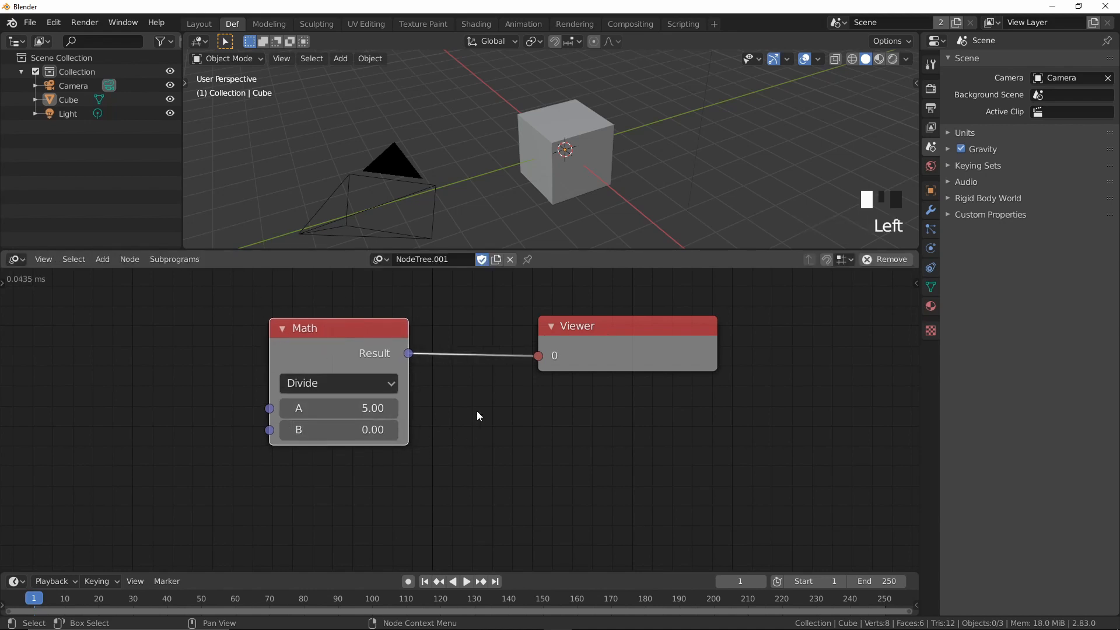
scroll(352, 444, up, 1)
click(374, 429)
click(400, 467)
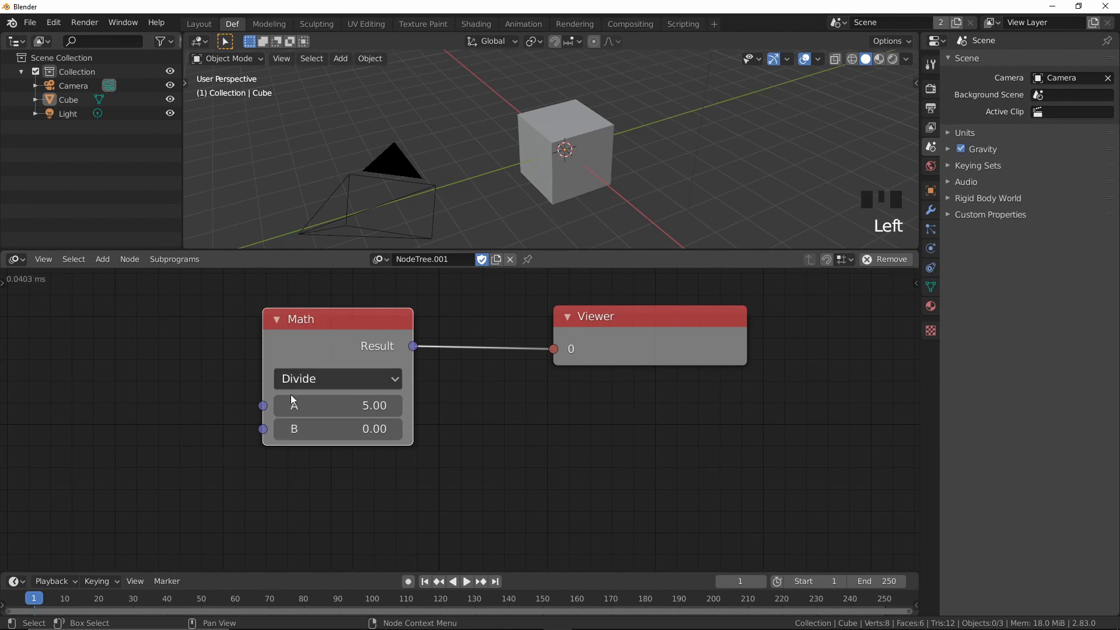
click(362, 432)
click(333, 376)
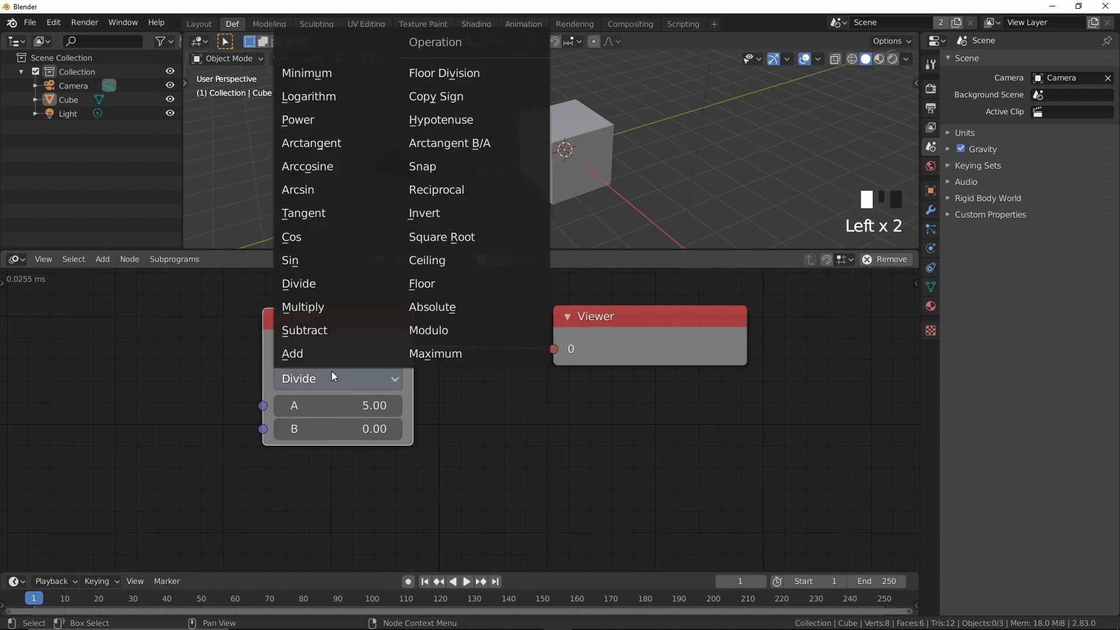
click(506, 443)
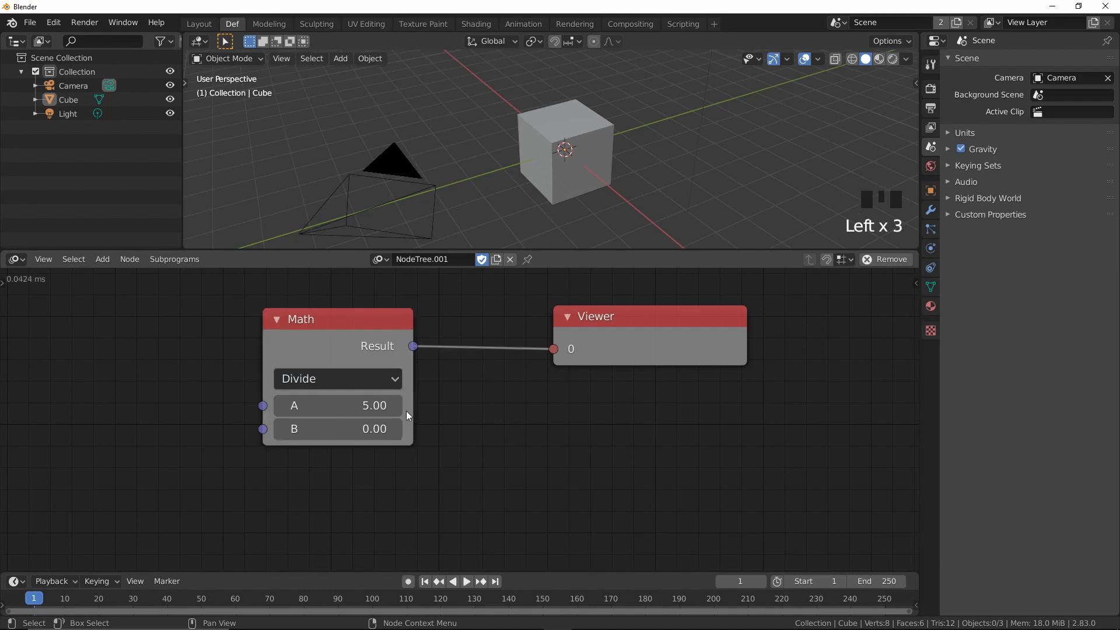
Change the Math node's operation to Square Root and set A to 16
click(377, 380)
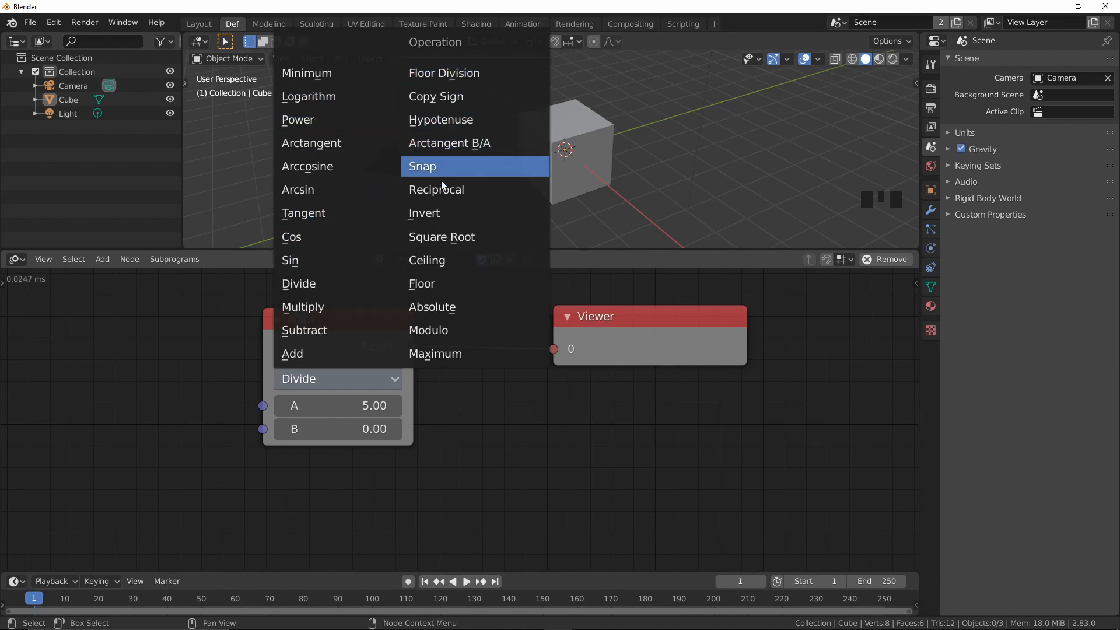
click(468, 241)
click(352, 413)
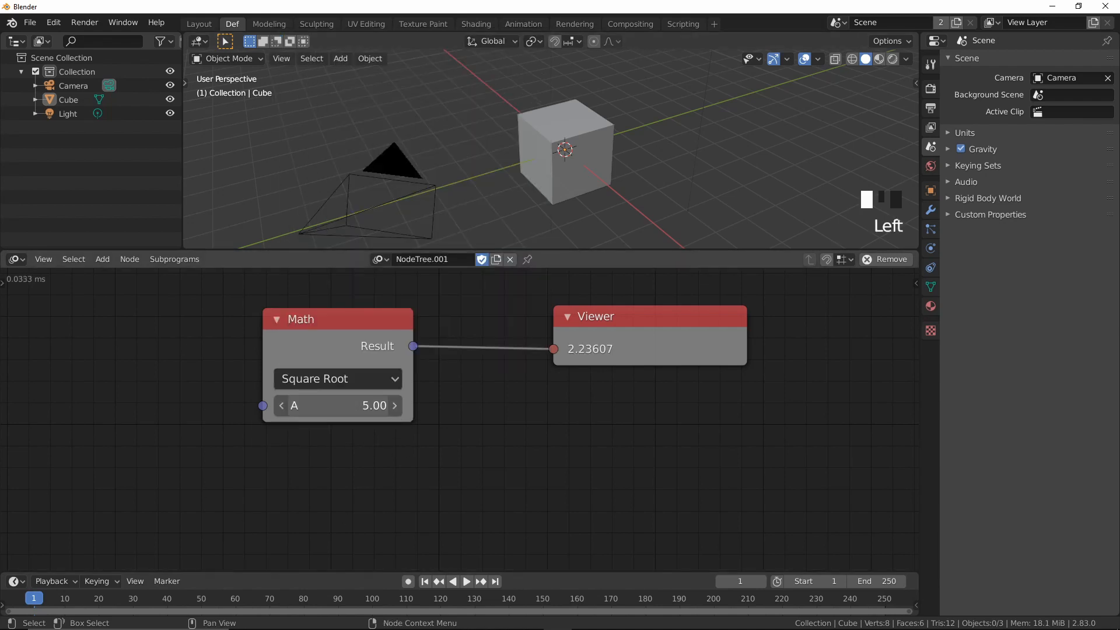
click(331, 402)
text(16)
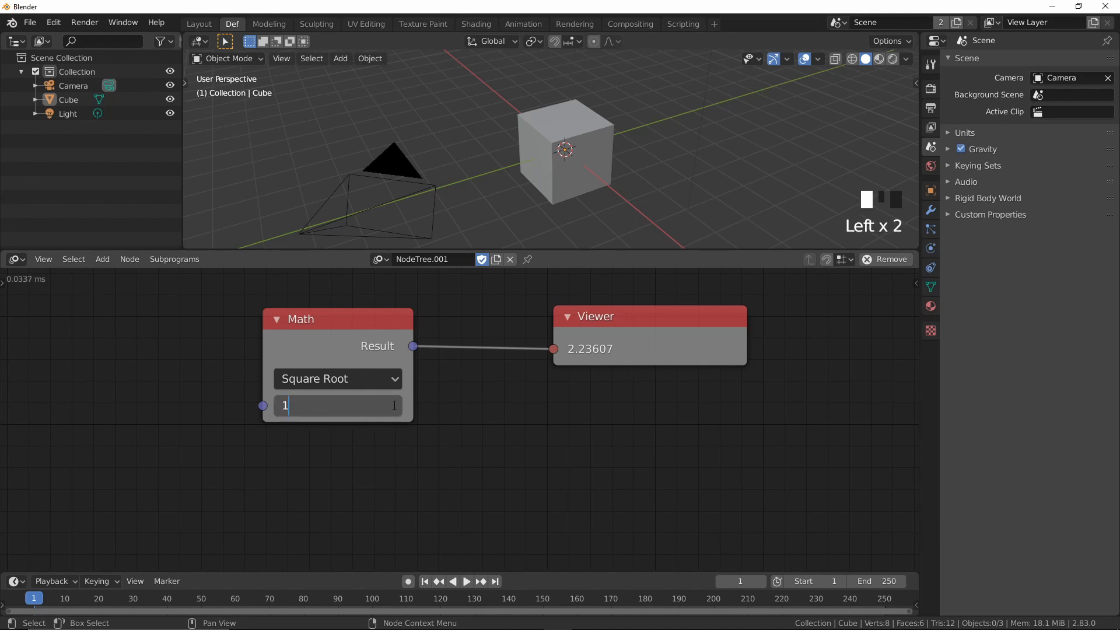
key(Return)
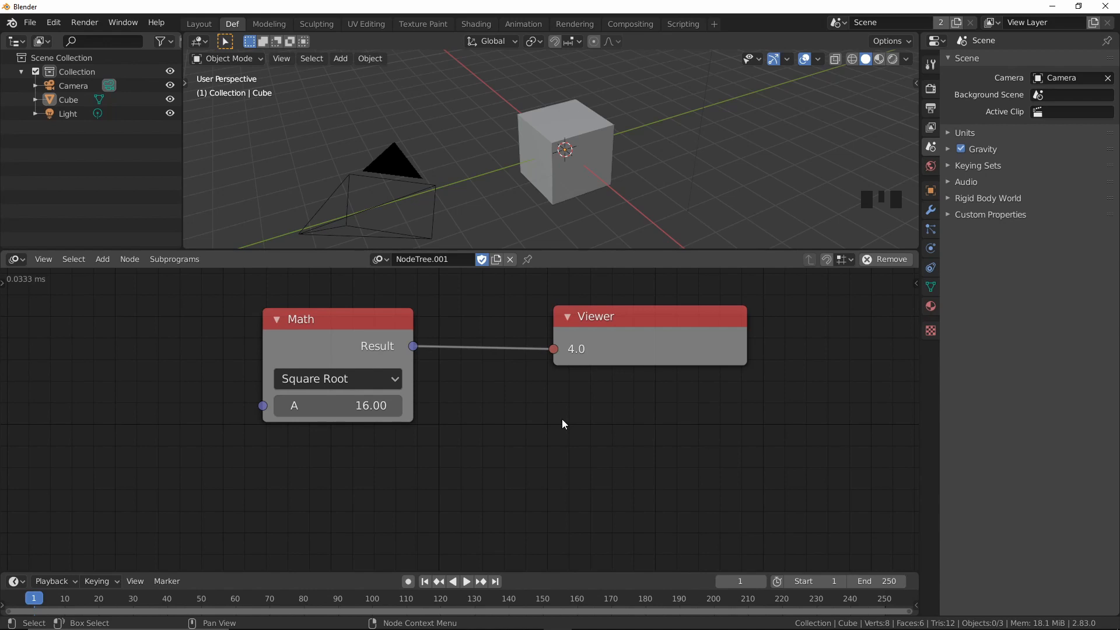
Move the Math node closer to the Viewer and set it to Maximum with B at 35
click(346, 348)
drag(346, 348, 372, 365)
click(383, 391)
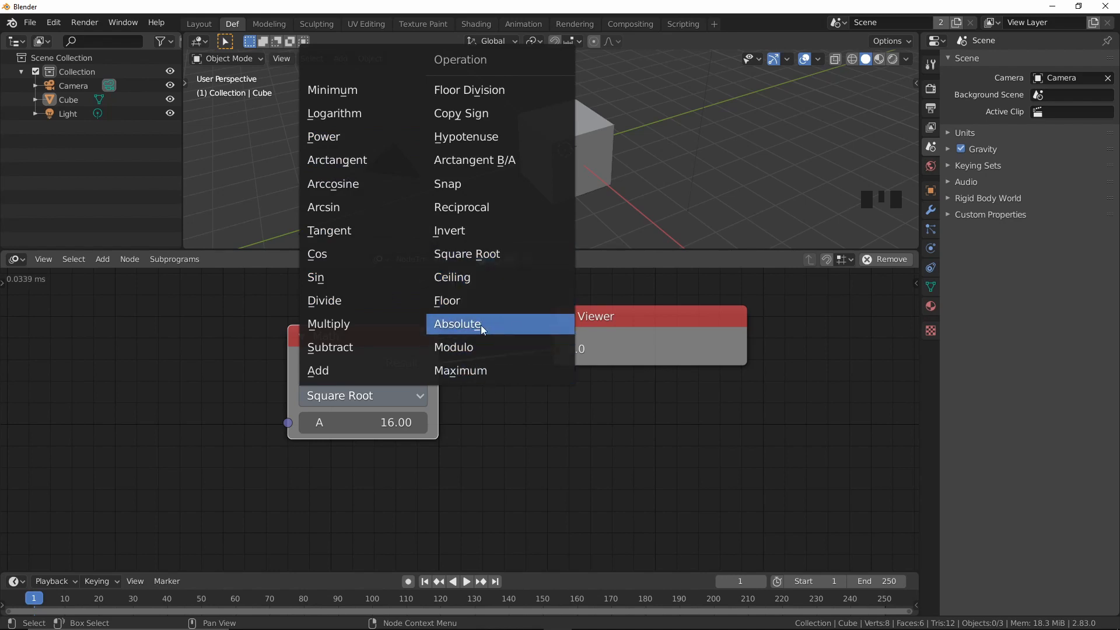
click(489, 373)
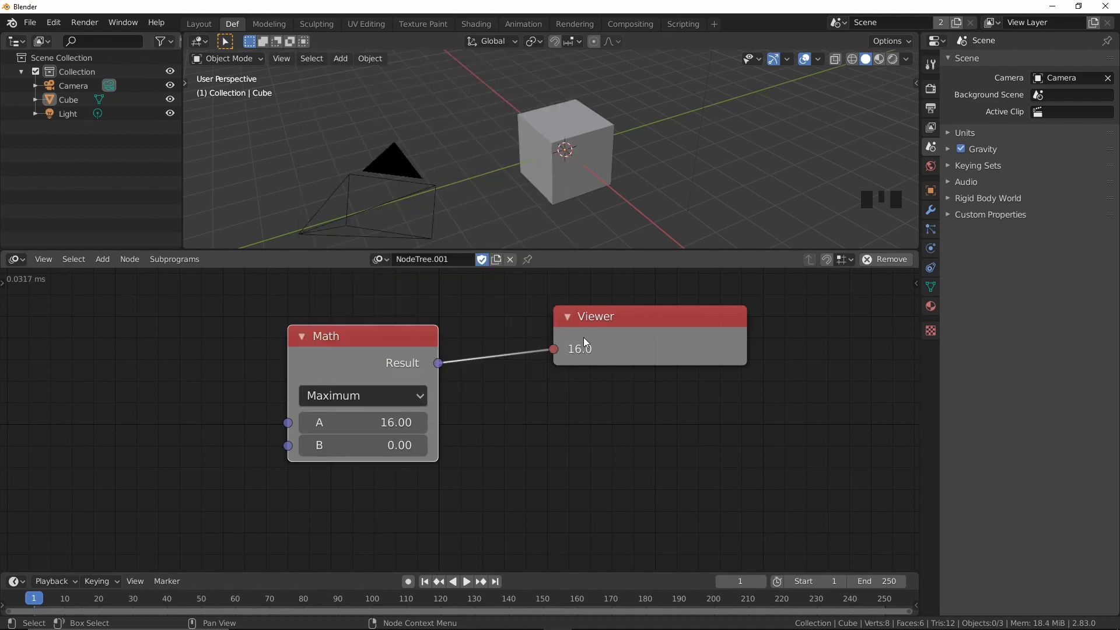
click(396, 439)
text(35)
key(Return)
Switch the Math node's operation to Minimum and nudge the node slightly toward the Viewer
click(424, 396)
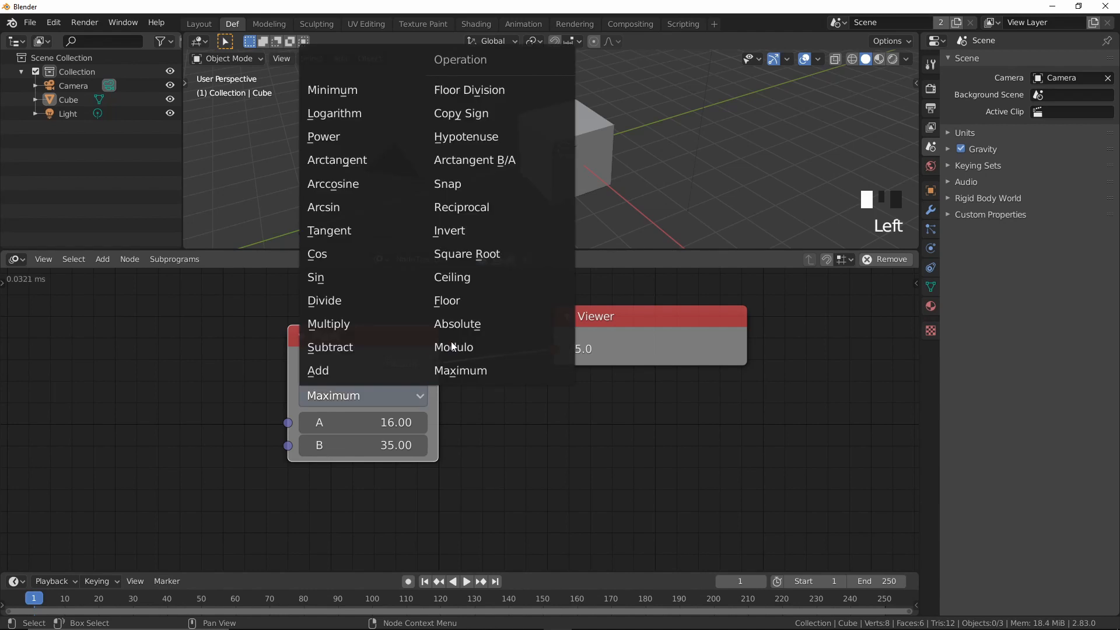
click(345, 91)
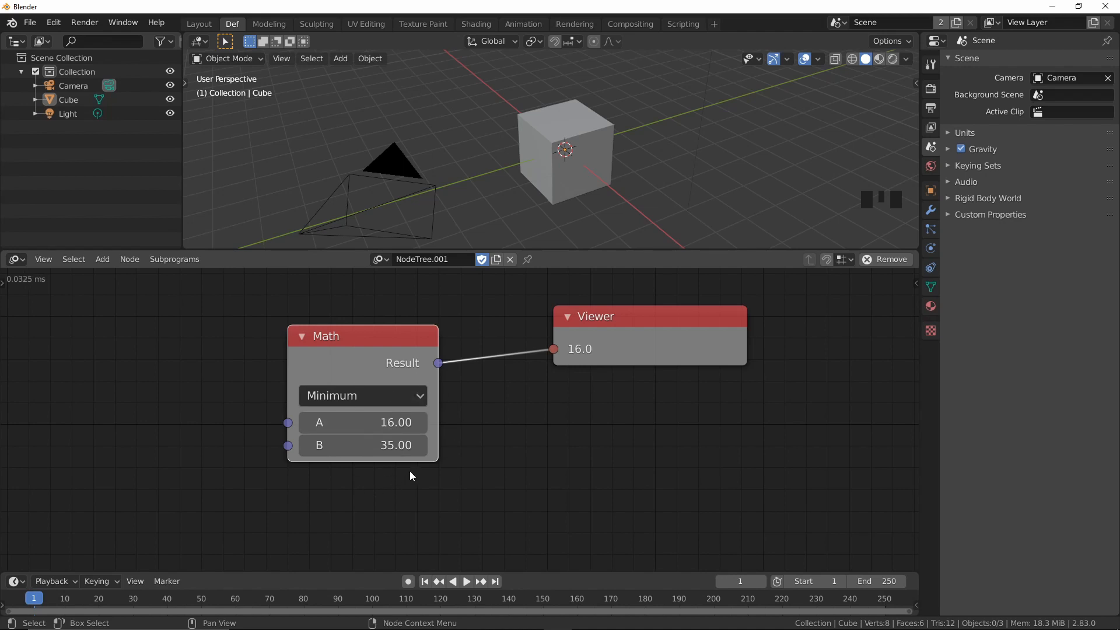
mouse_move(379, 343)
mouse_down()
mouse_move(359, 333)
mouse_move(384, 337)
mouse_up()
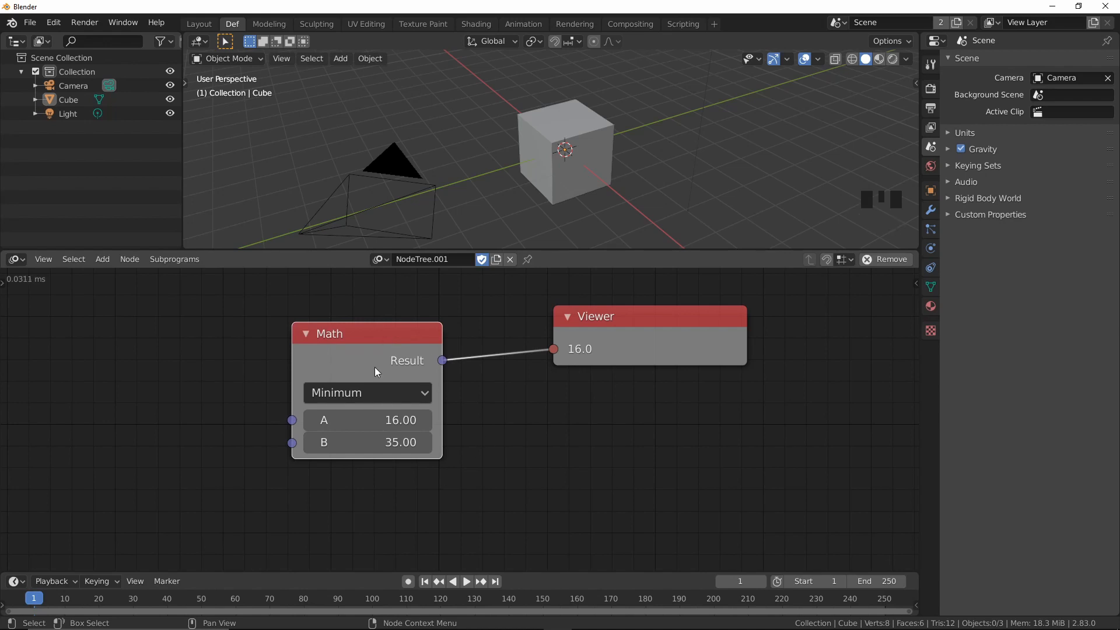
Change the Math node's operation to Absolute and set A to 15.656487
click(403, 395)
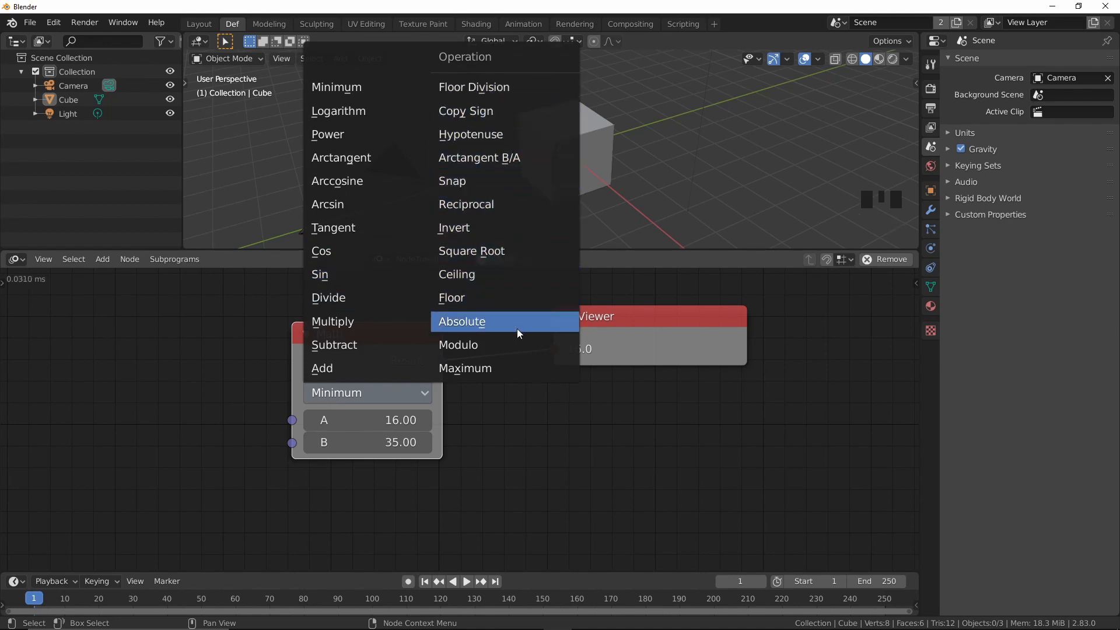
click(559, 433)
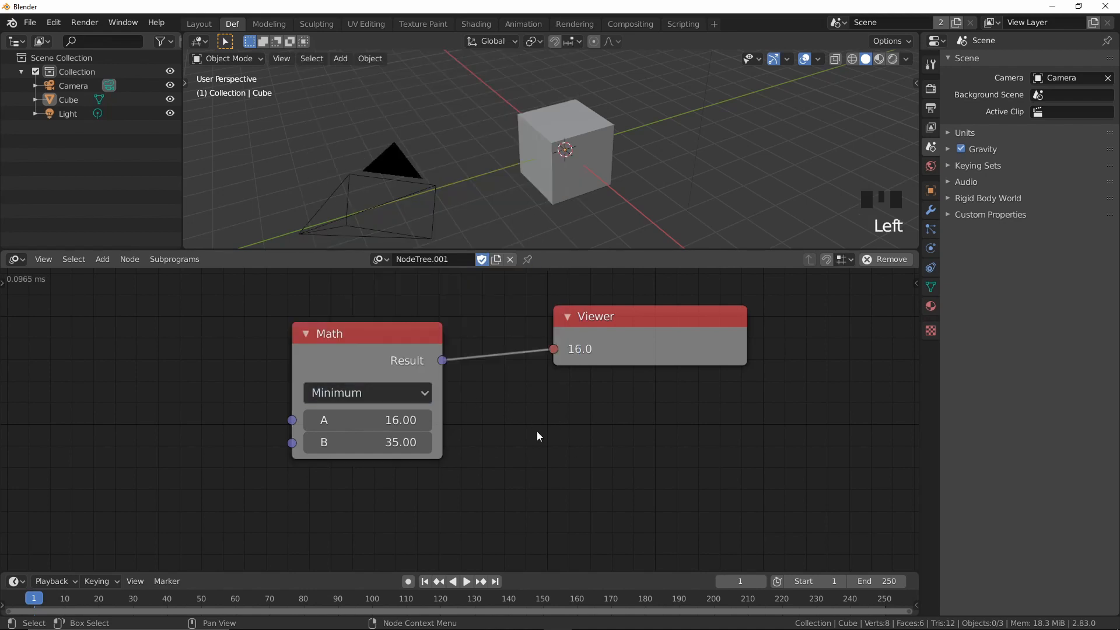
click(423, 398)
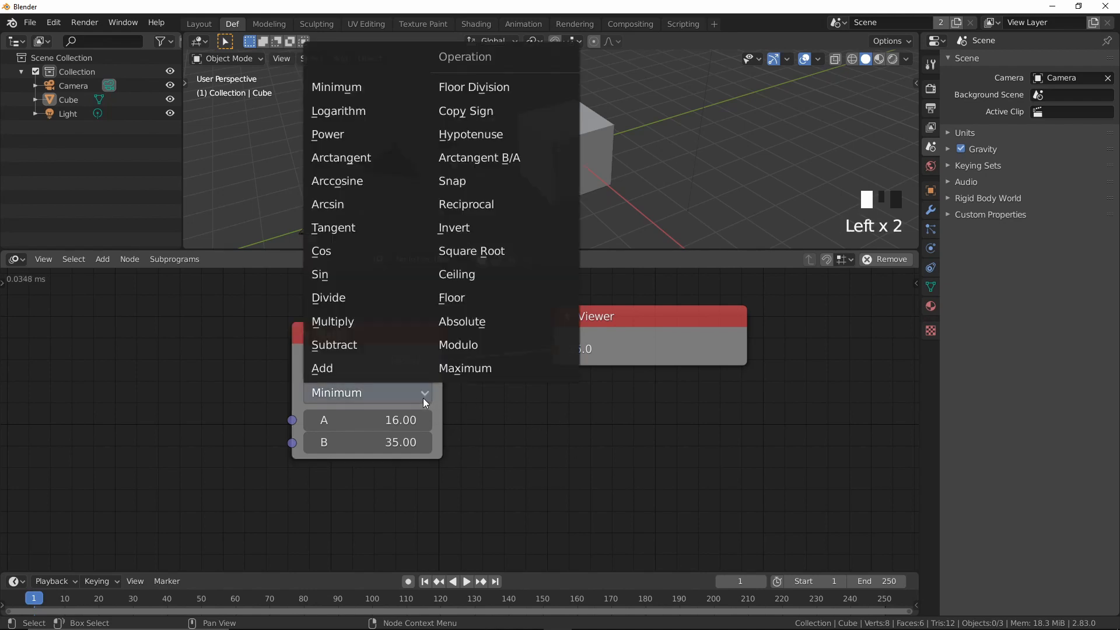
click(486, 326)
click(367, 420)
text(156)
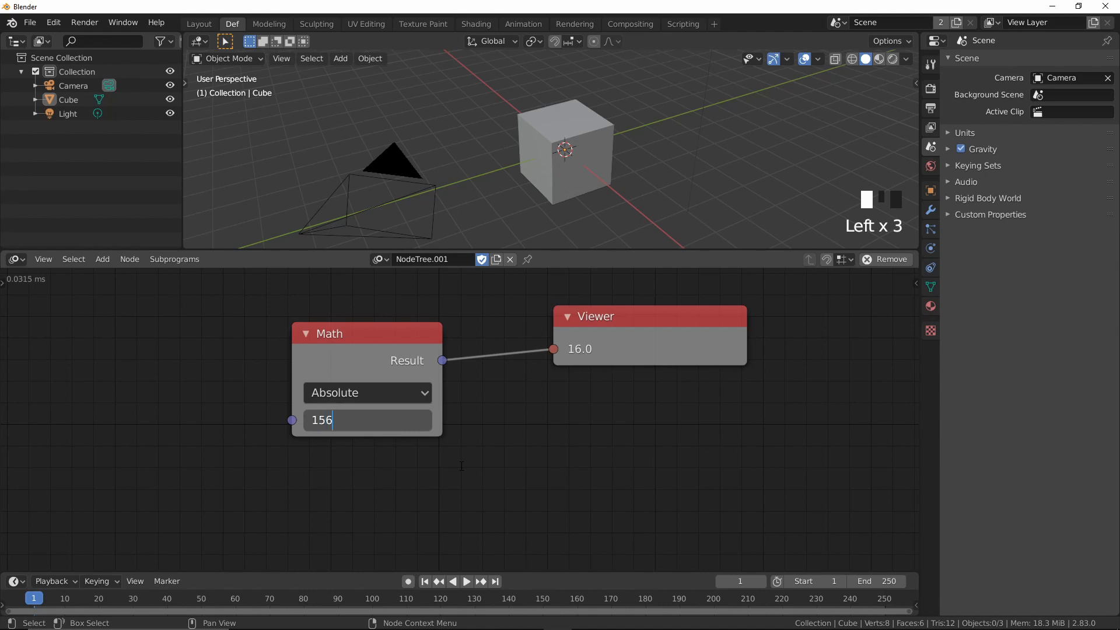
key(BackSpace)
text(.656487)
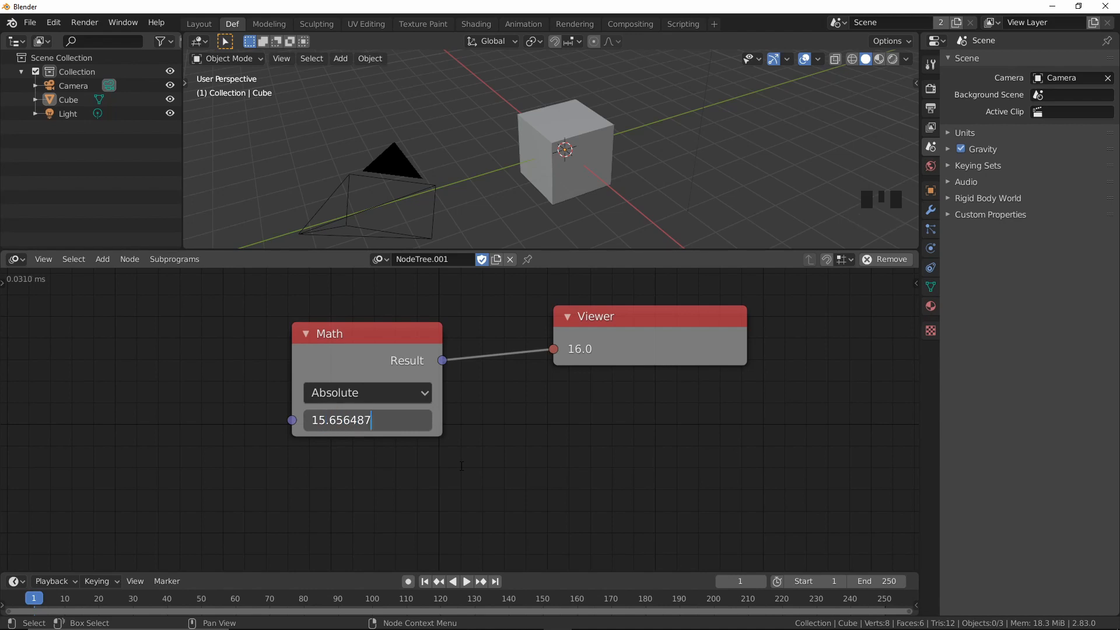
key(Return)
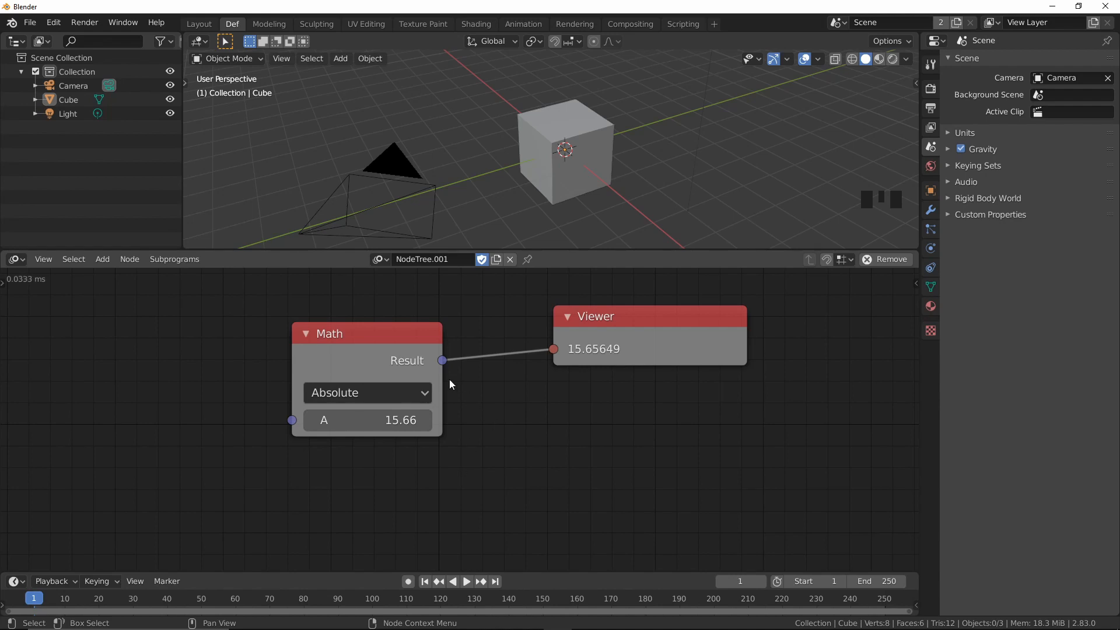
Widen the Math node, move the Viewer farther from it, and make A negative at -15.6565
drag(441, 375, 501, 375)
drag(618, 317, 705, 314)
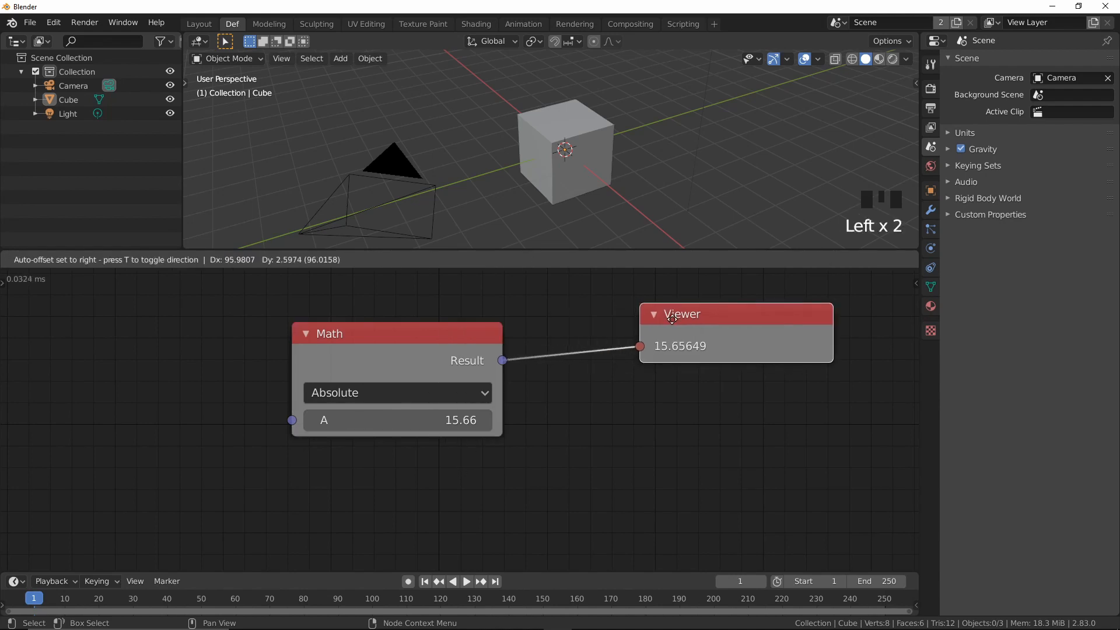
click(410, 422)
key(Home)
text(-)
key(Return)
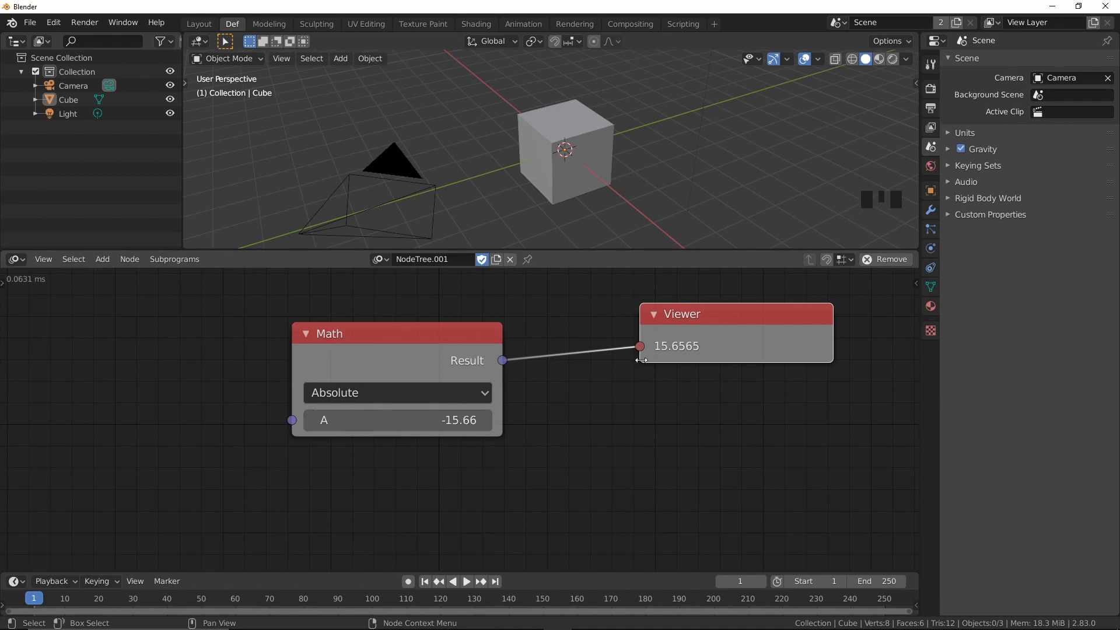
click(379, 421)
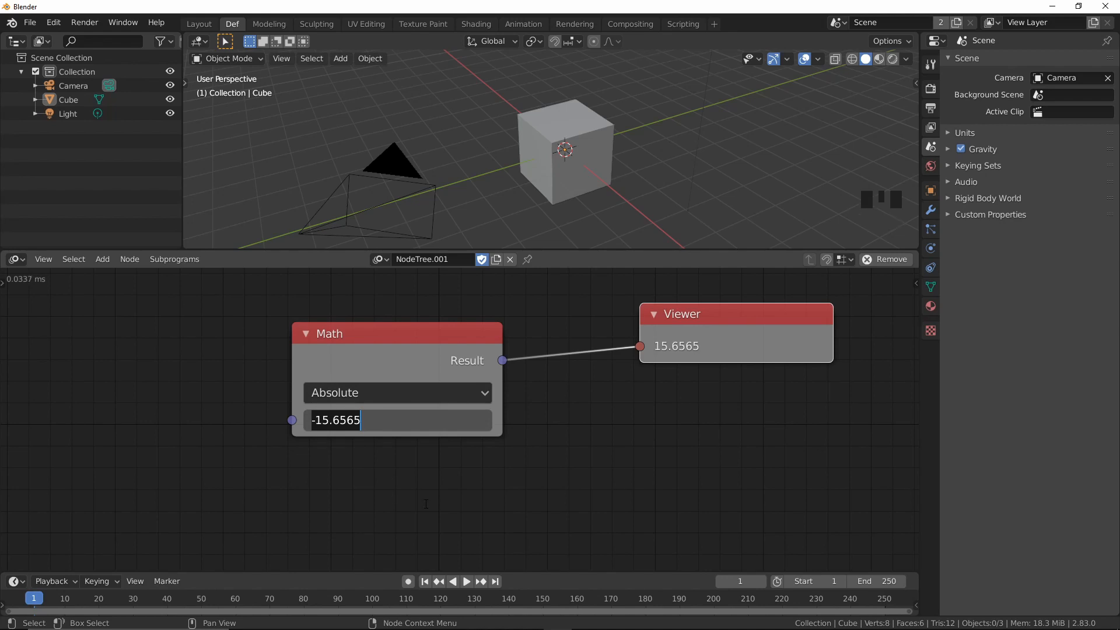
key(Return)
mouse_move(499, 377)
mouse_down()
mouse_move(633, 377)
mouse_move(502, 378)
mouse_up()
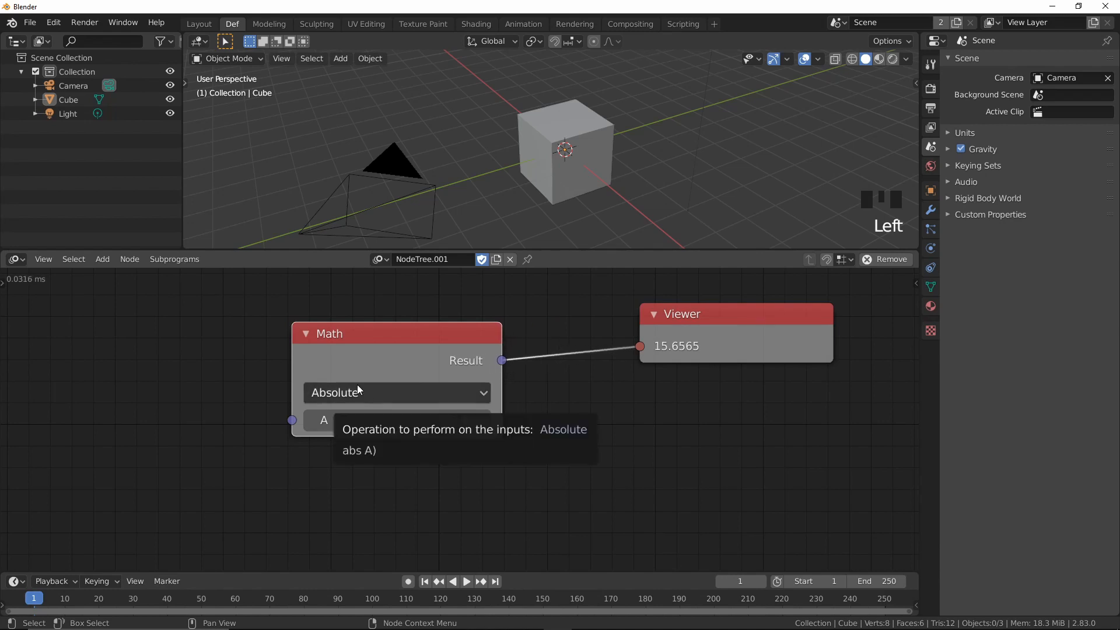
click(358, 386)
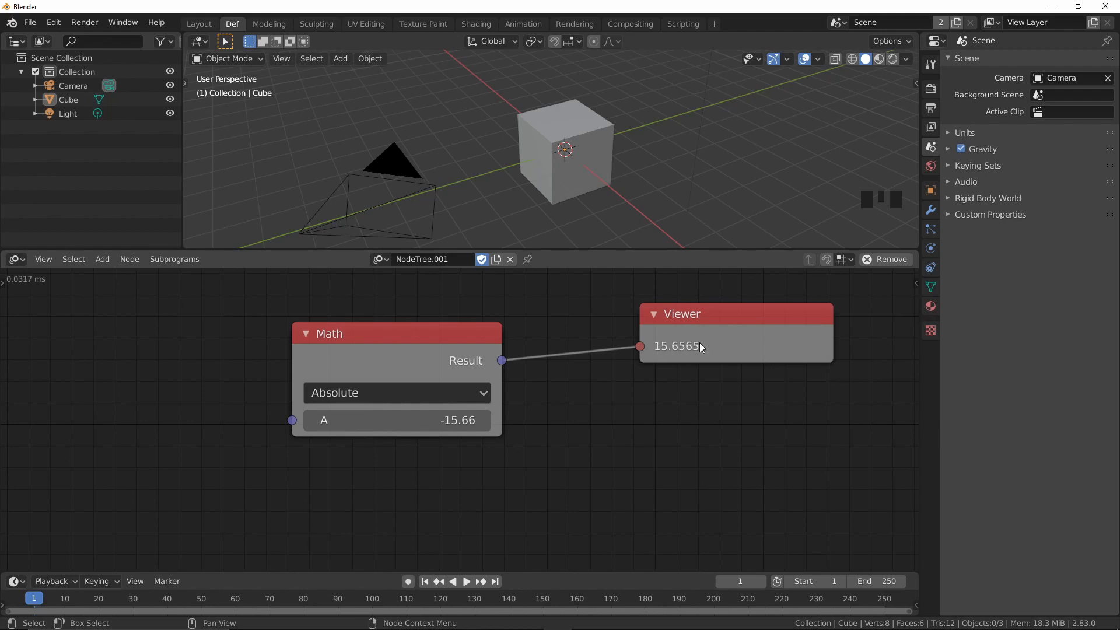
Try the Floor operation on the Math node with A set to 15.65, followed by Ceiling
click(477, 392)
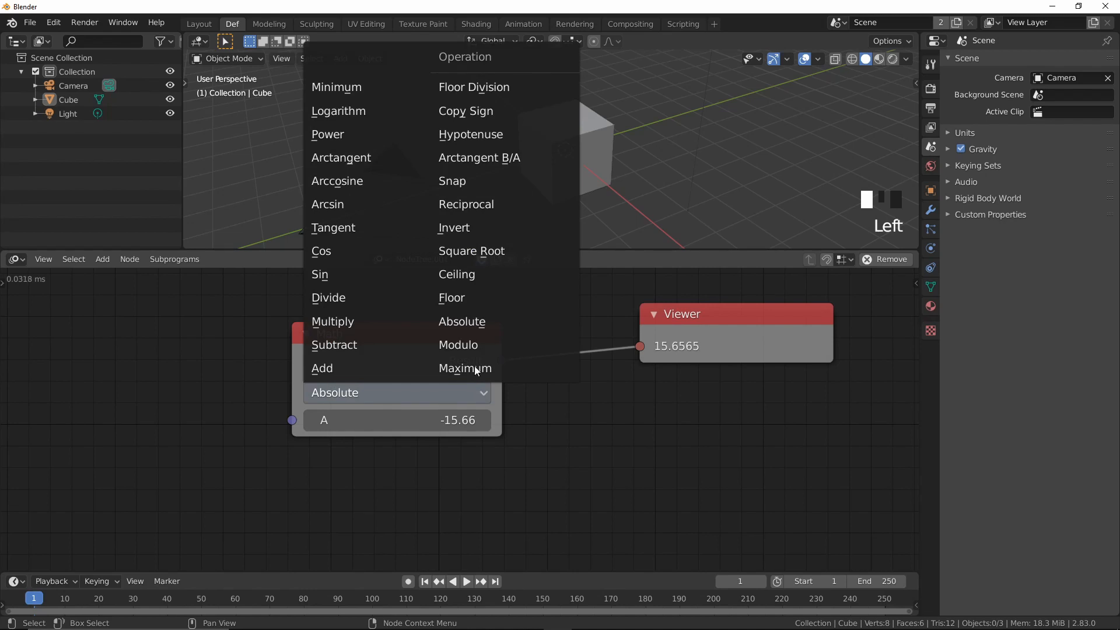
click(468, 298)
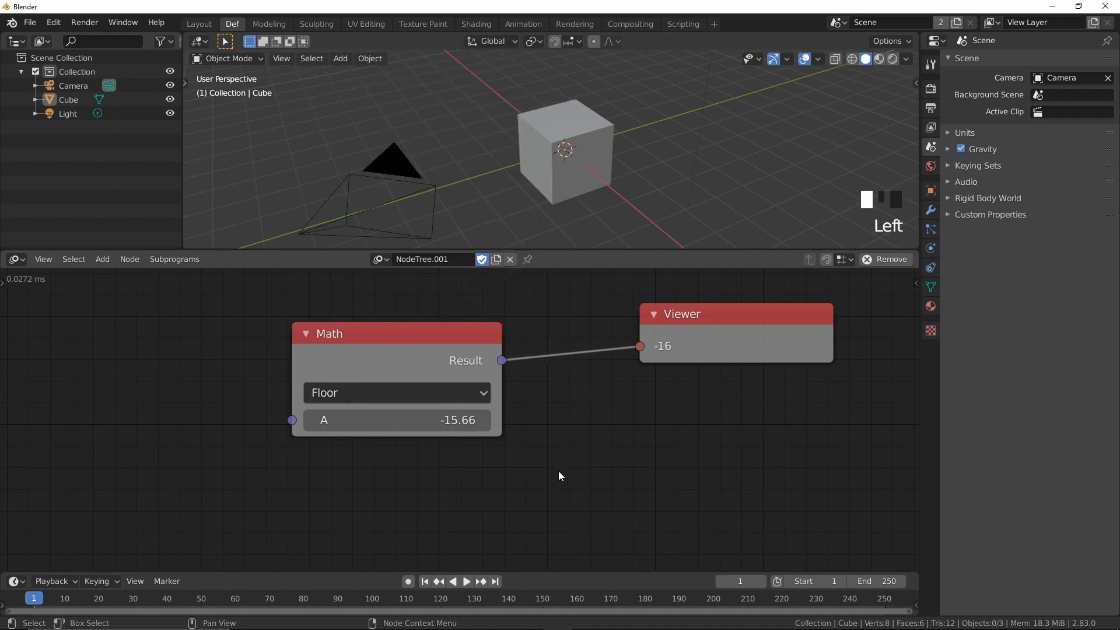
click(397, 421)
text(16.)
key(BackSpace)
key(BackSpace)
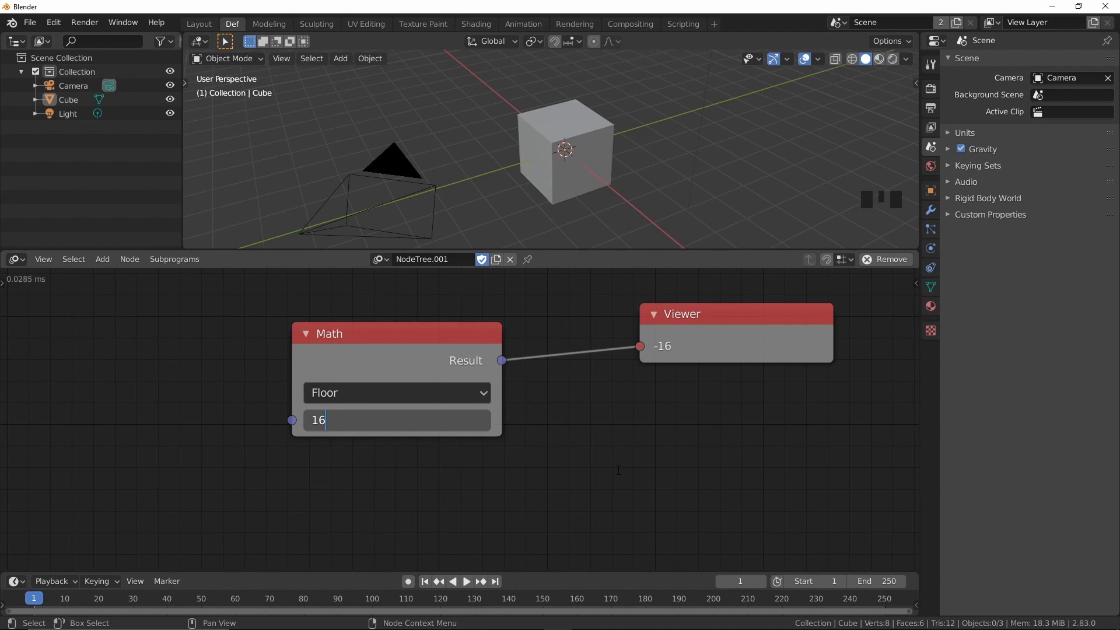
text(5.65)
key(Return)
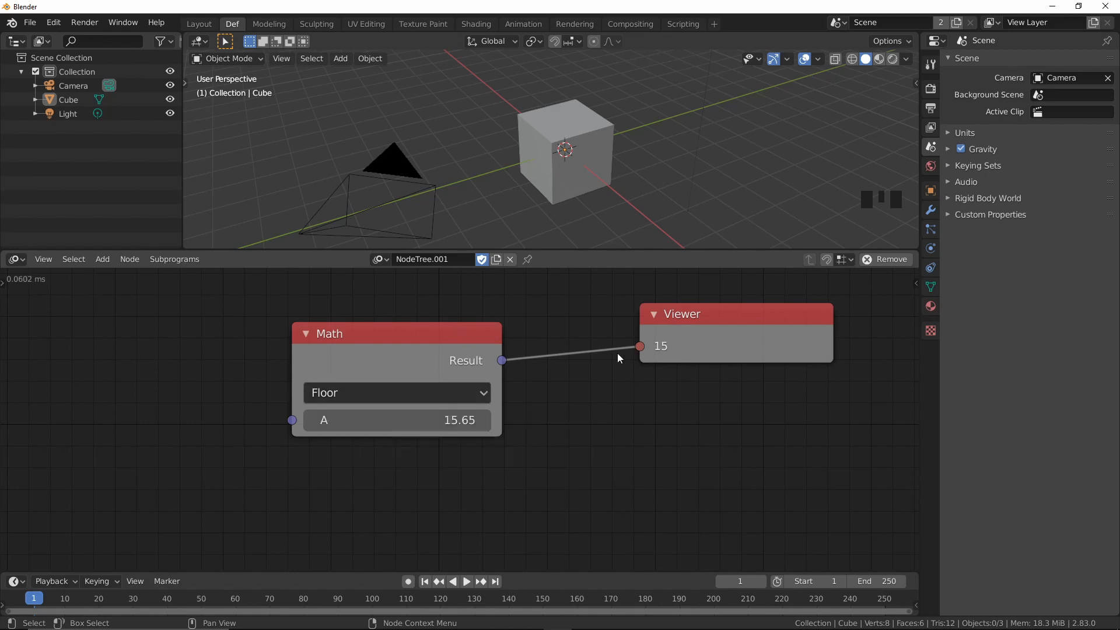
click(424, 386)
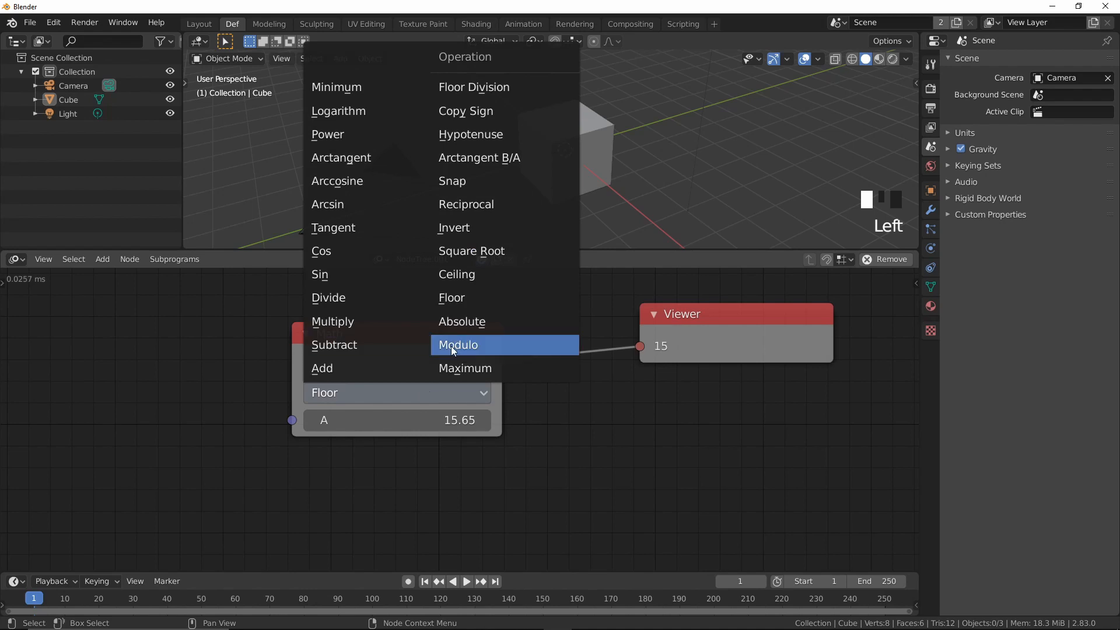
click(475, 279)
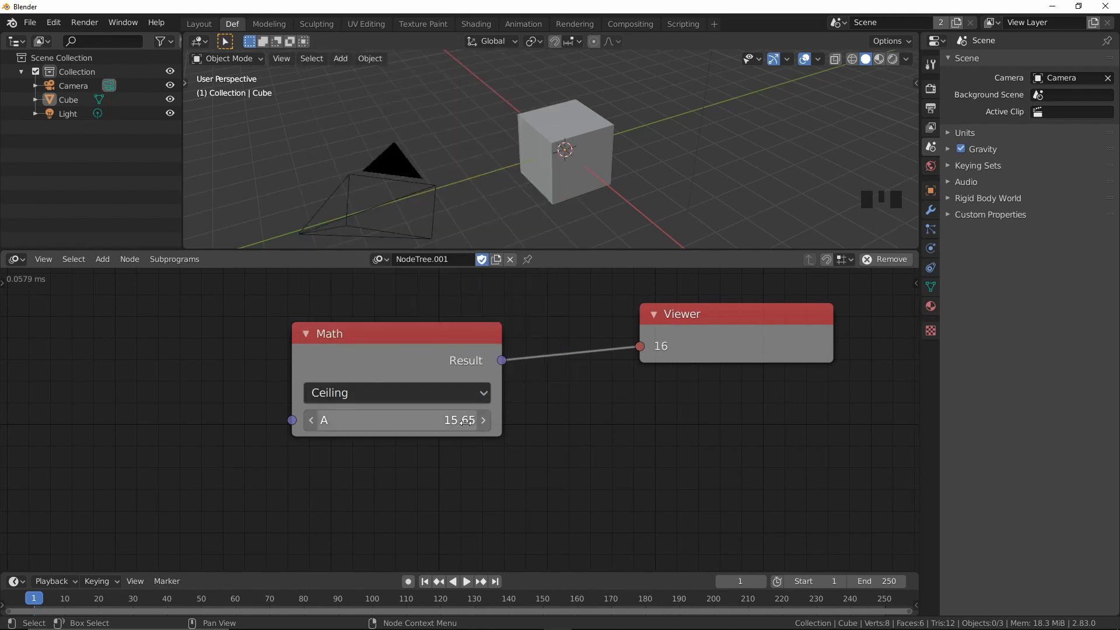
Change the Math node's operation to Sin and spread the Math and Viewer nodes farther apart
click(447, 396)
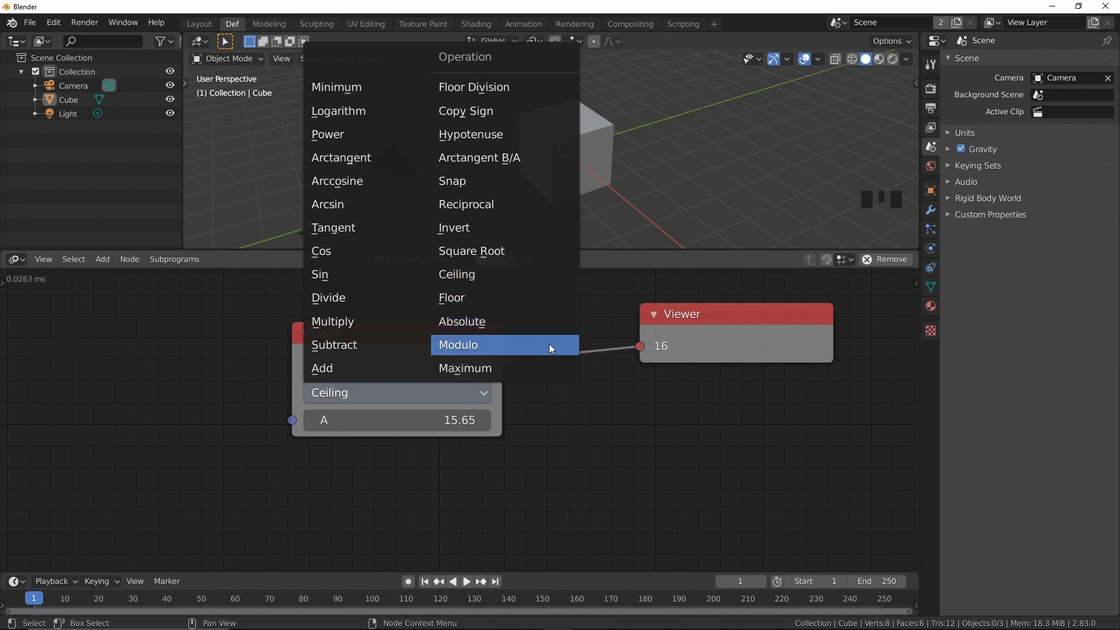
click(452, 387)
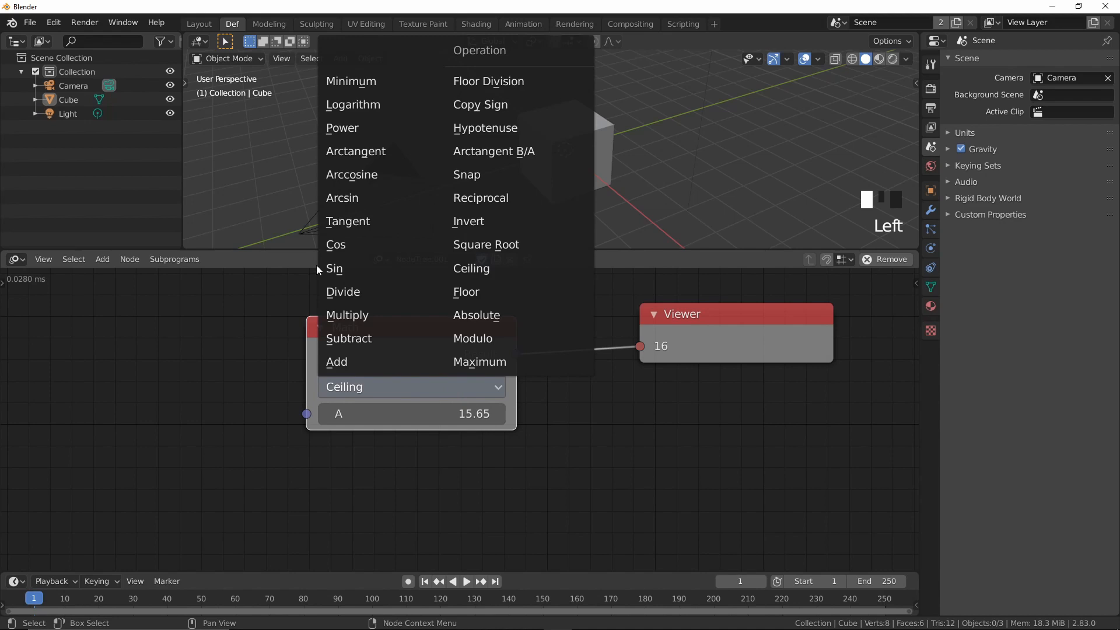
click(363, 268)
drag(480, 365, 405, 393)
drag(688, 325, 746, 345)
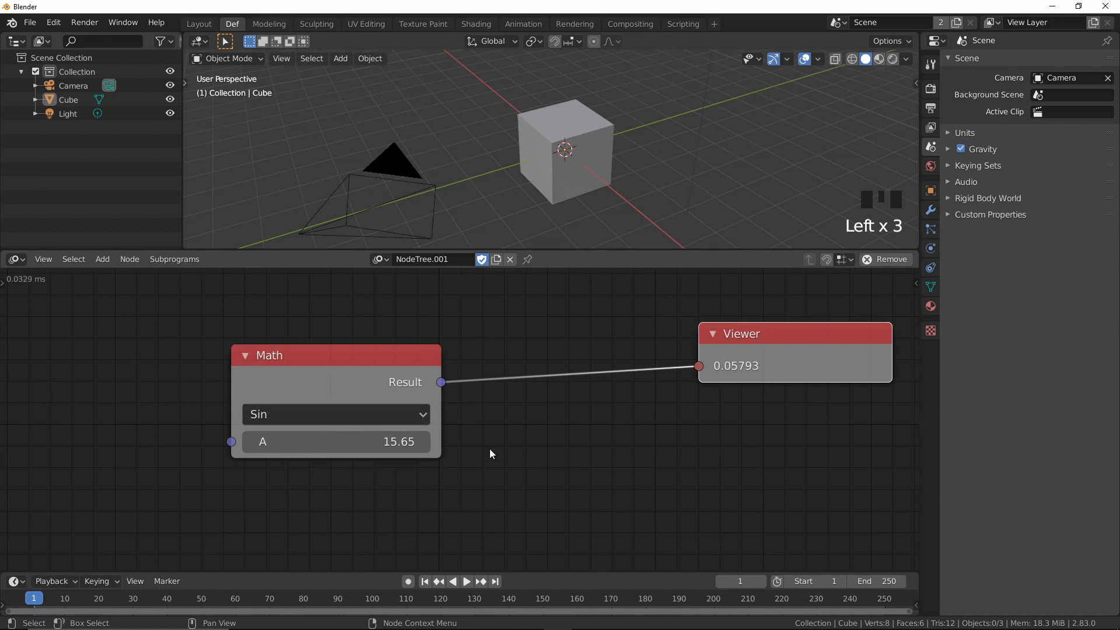
Delete the Math node and the Viewer node from the node tree
scroll(502, 458, down, 3)
middle_drag(509, 460, 516, 407)
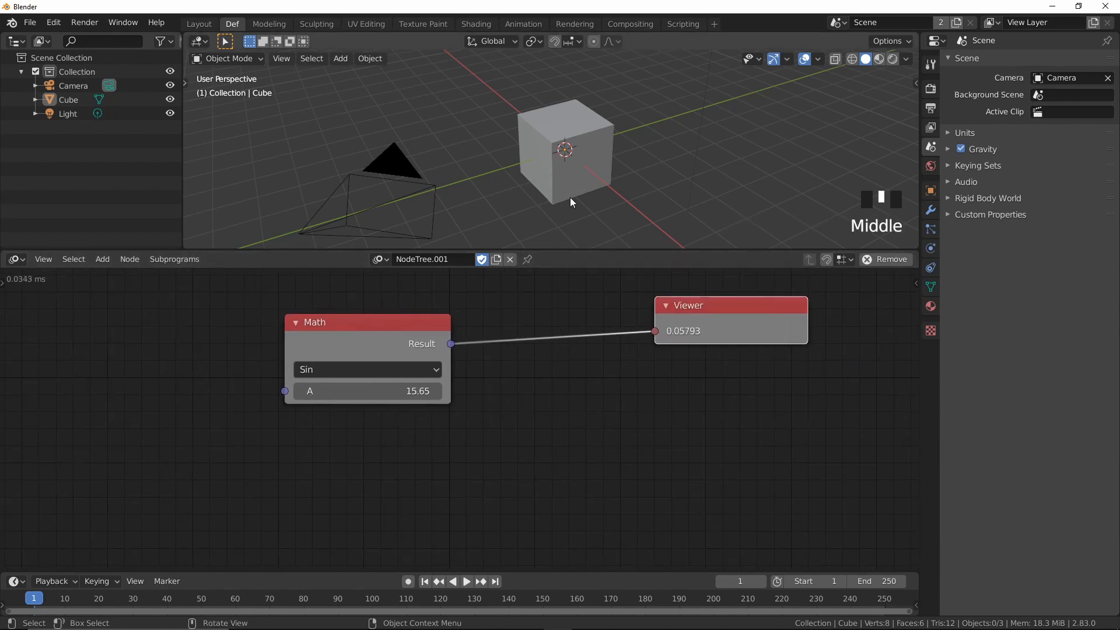
click(379, 328)
key(Delete)
click(691, 342)
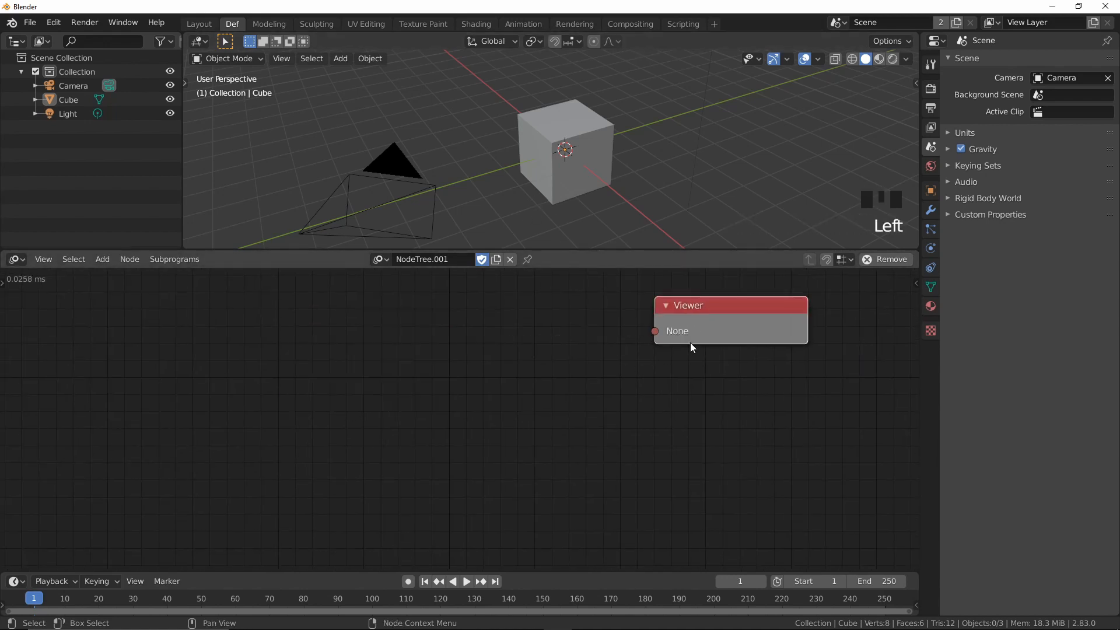
key(Delete)
Add an Object Transforms Output node, assign the Cube as its object, and enable its X, Y and Z location
click(589, 191)
key(ctrl+a)
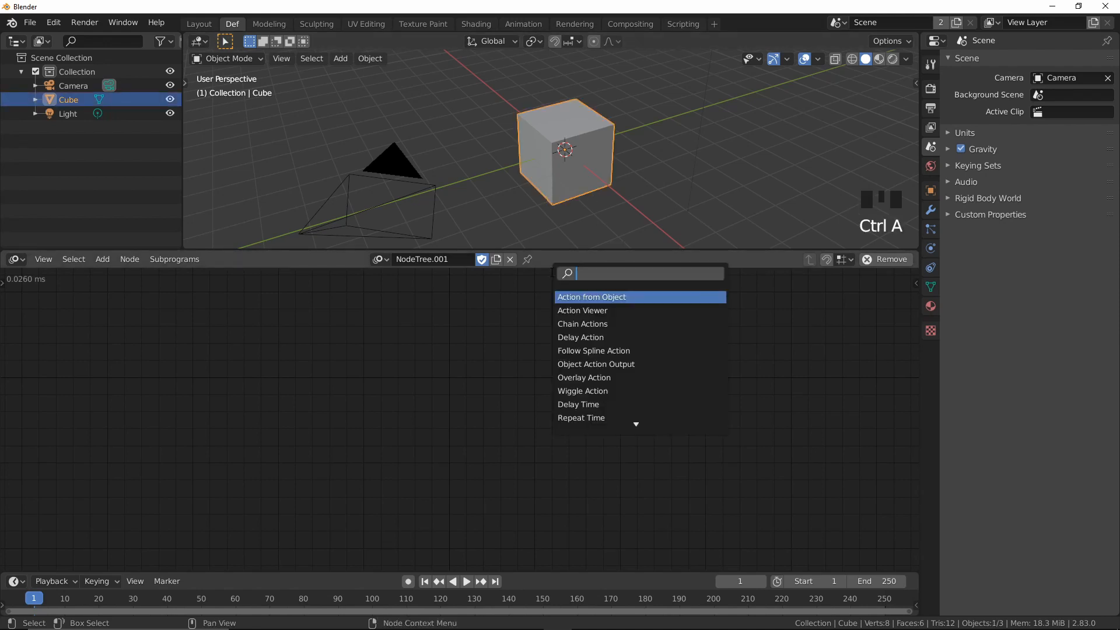
text(object tran)
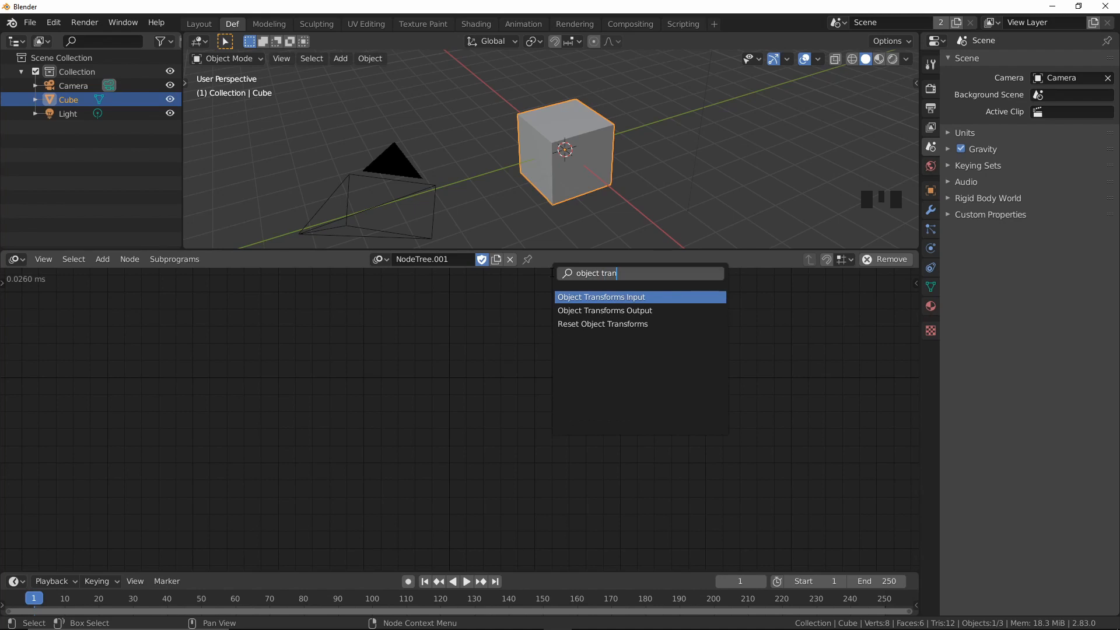
key(Down)
key(Return)
click(581, 488)
click(623, 453)
drag(537, 394, 639, 400)
middle_drag(677, 417, 699, 377)
click(670, 478)
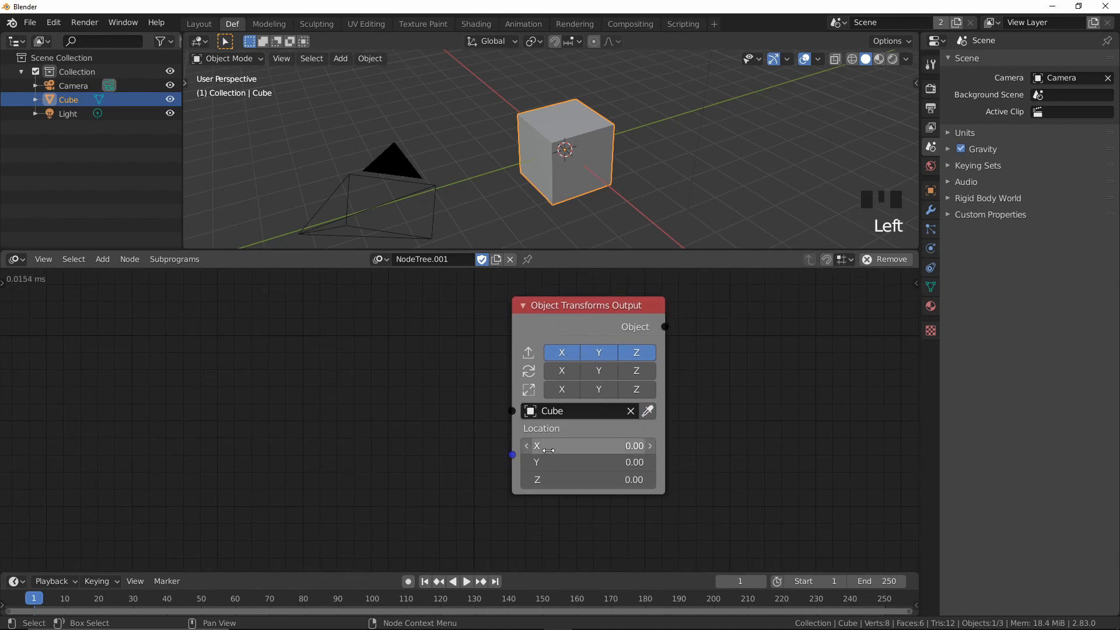
Add a Combine Vector node beside the Object Transforms Output node
middle_drag(549, 174, 405, 212)
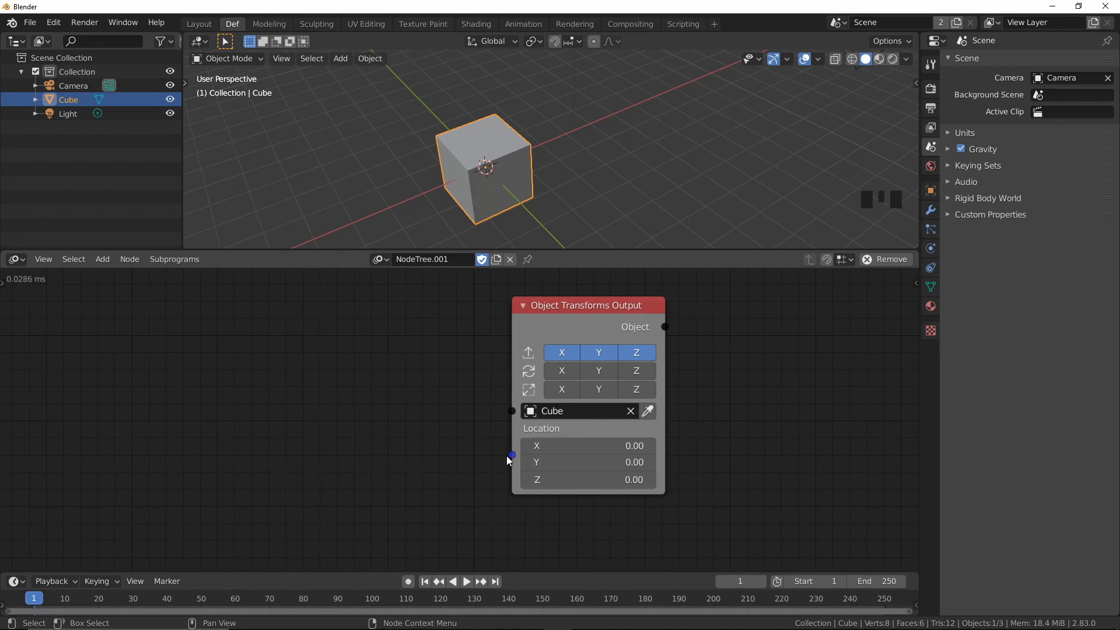
key(ctrl+a)
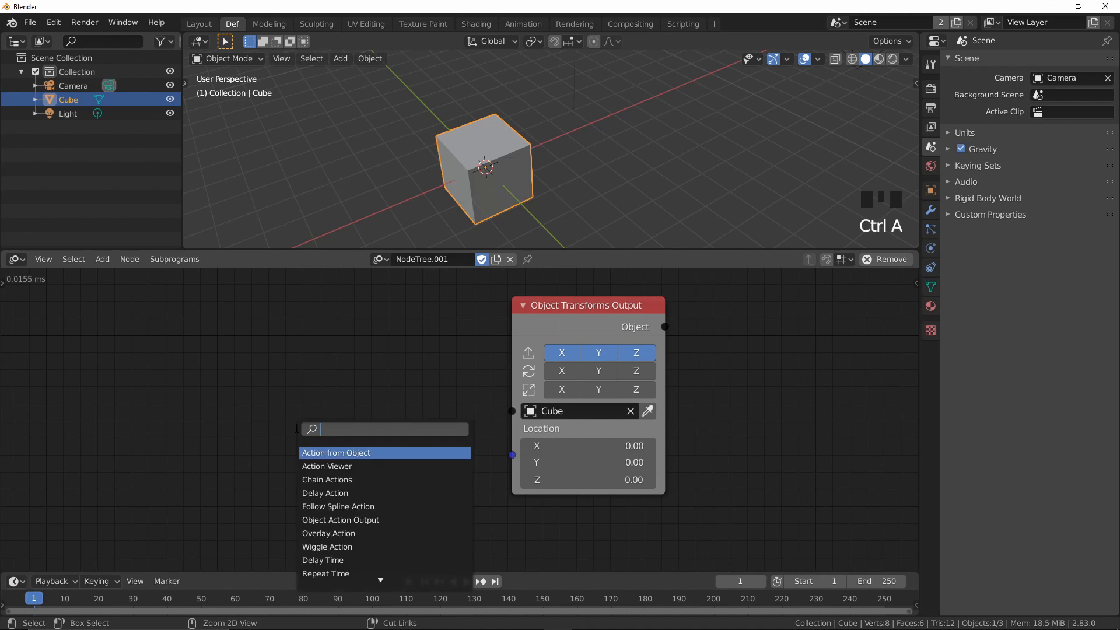
text(compo)
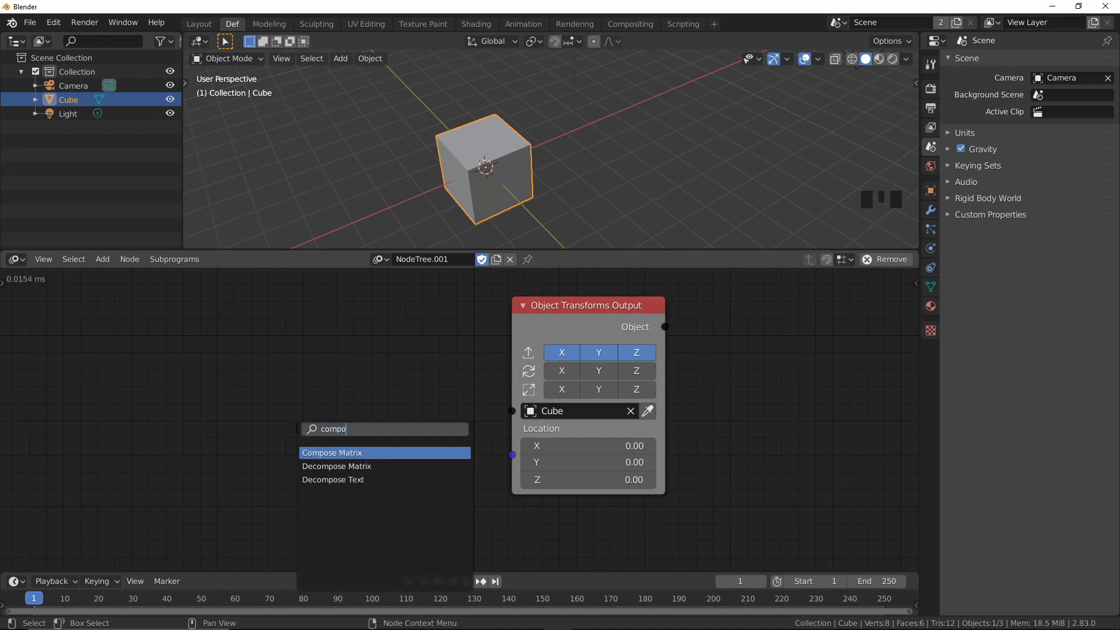
key(BackSpace)
key(BackSpace)
key(BackSpace)
text(mbine v)
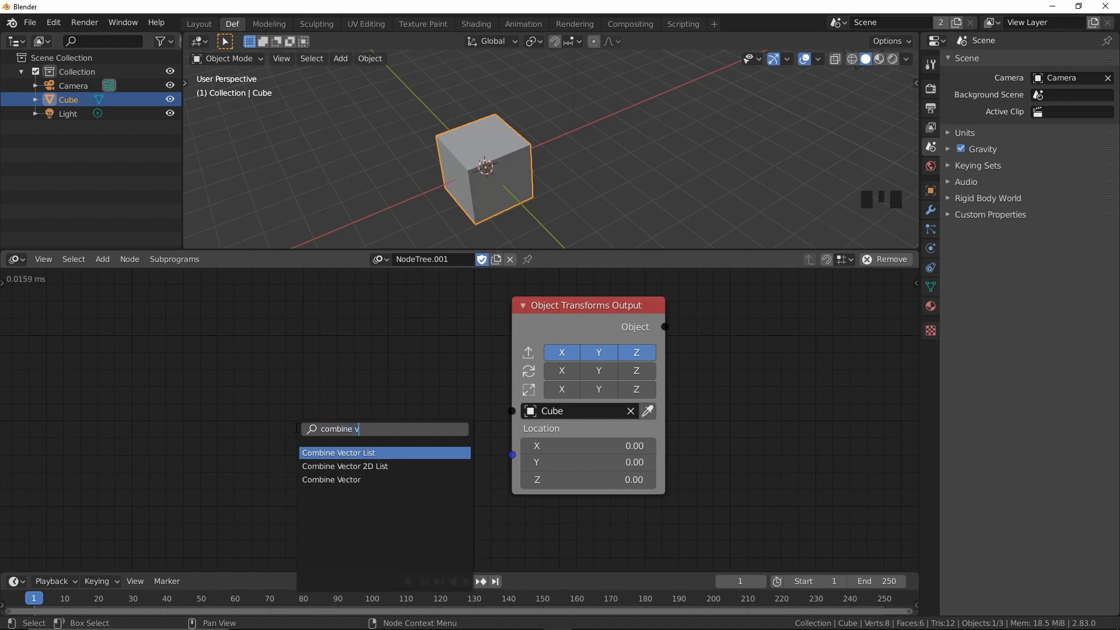
click(362, 479)
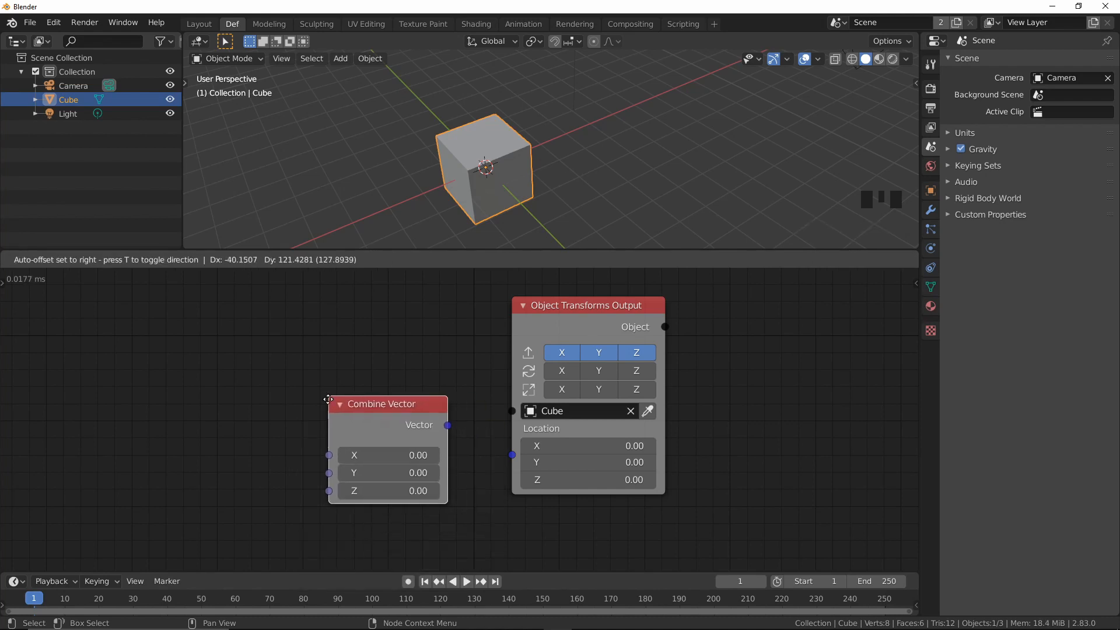
click(334, 422)
Connect the Combine Vector output to the Location input and set the vector's X to 0.48
drag(429, 439, 512, 455)
drag(380, 421, 403, 417)
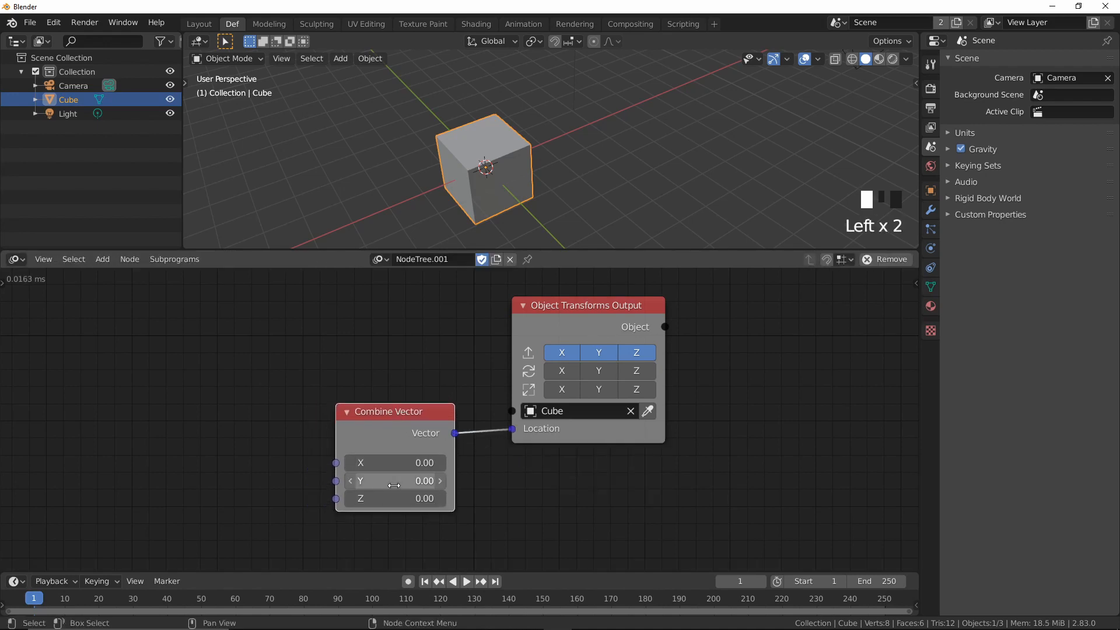
drag(340, 439, 417, 455)
Add a Time Info node beside the Combine Vector node and connect its Frame output to the vector's X input
click(268, 443)
key(ctrl+a)
text(time)
key(Down)
key(Down)
key(Return)
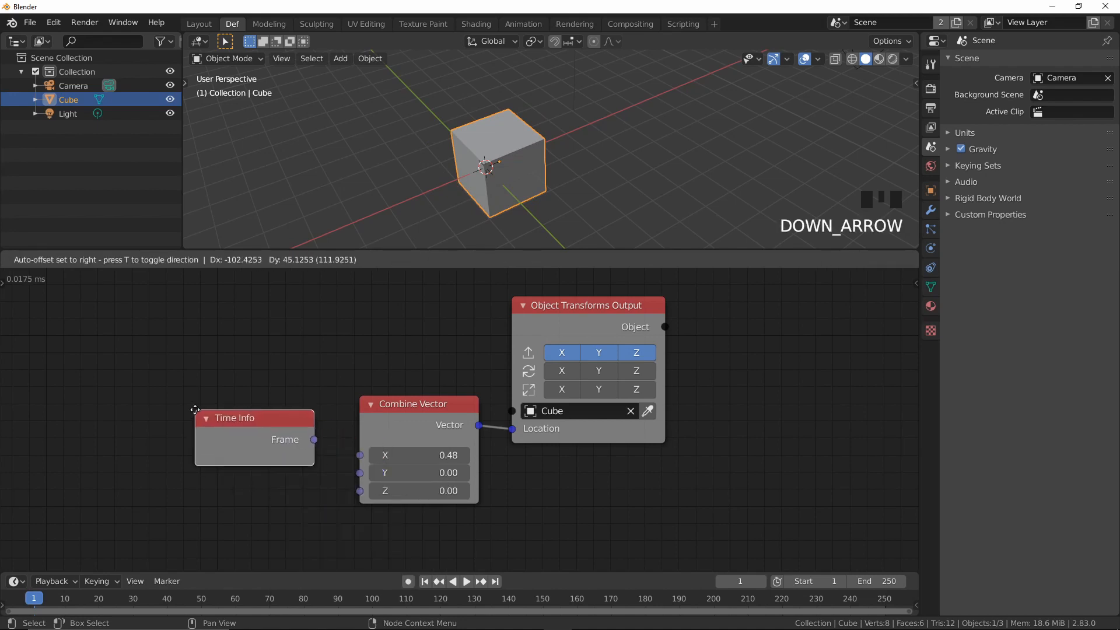
click(195, 409)
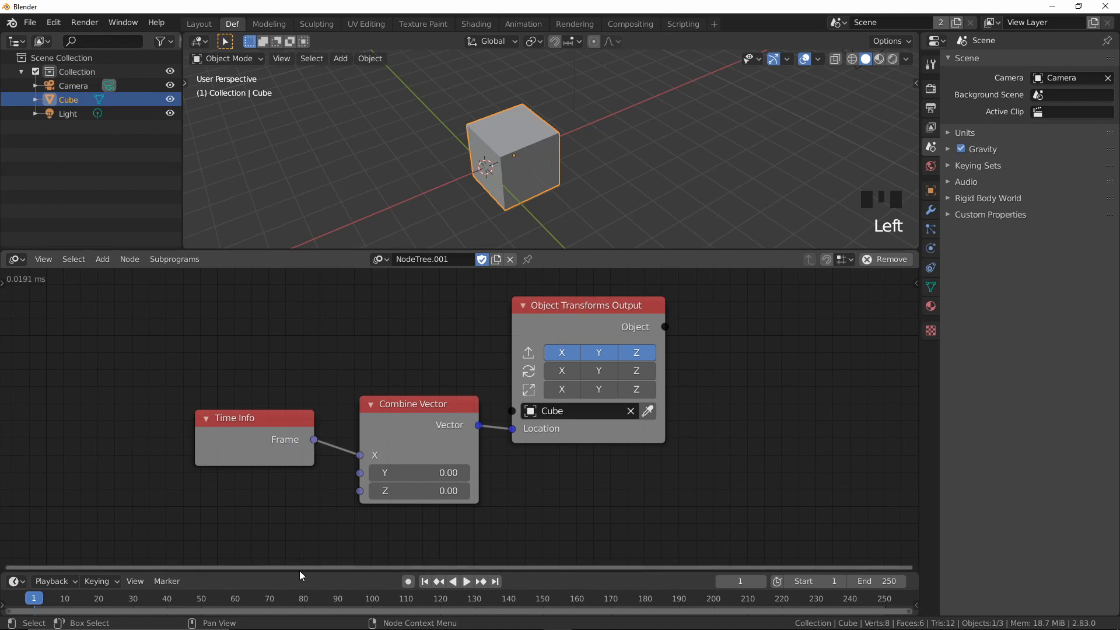
Enlarge the timeline area, play the animation to check the cube's motion, and scrub back to frame 4
drag(301, 571, 308, 529)
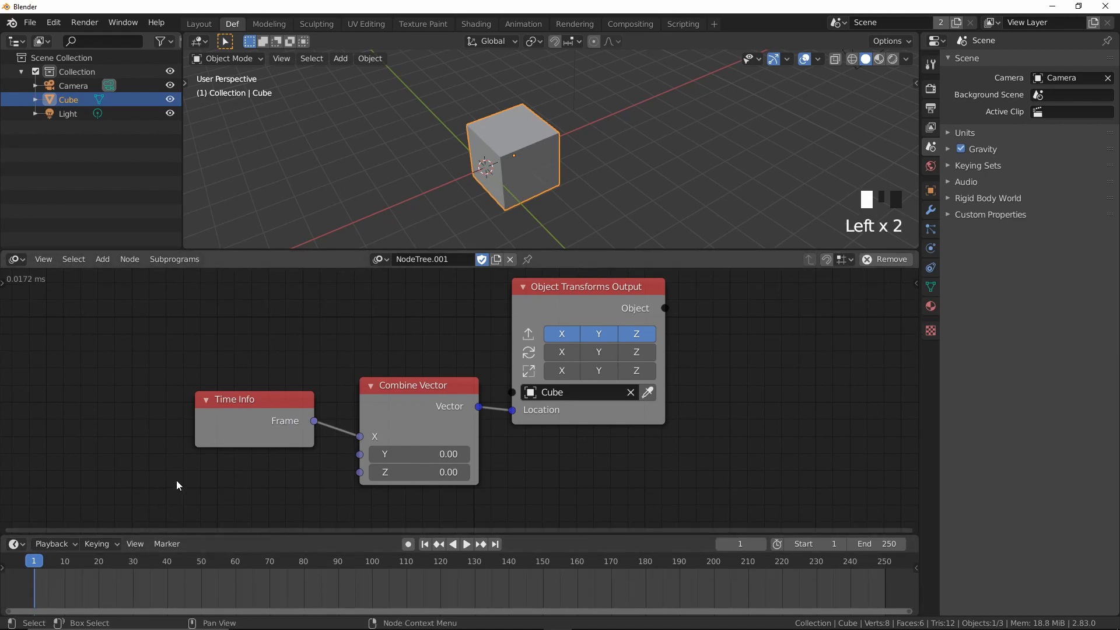
key(space)
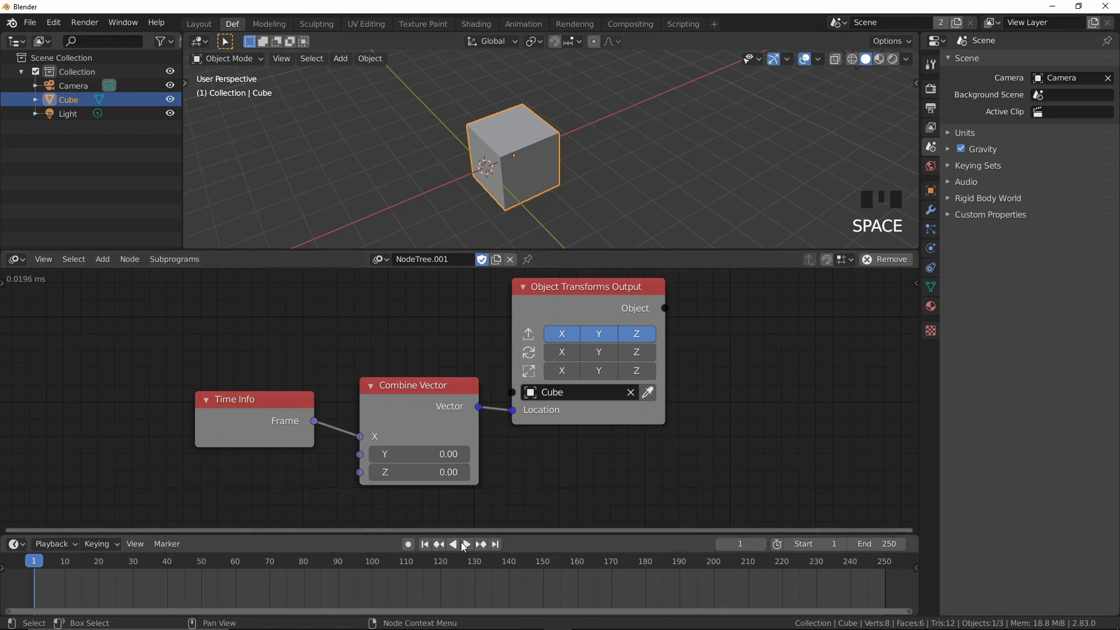
click(465, 543)
click(465, 542)
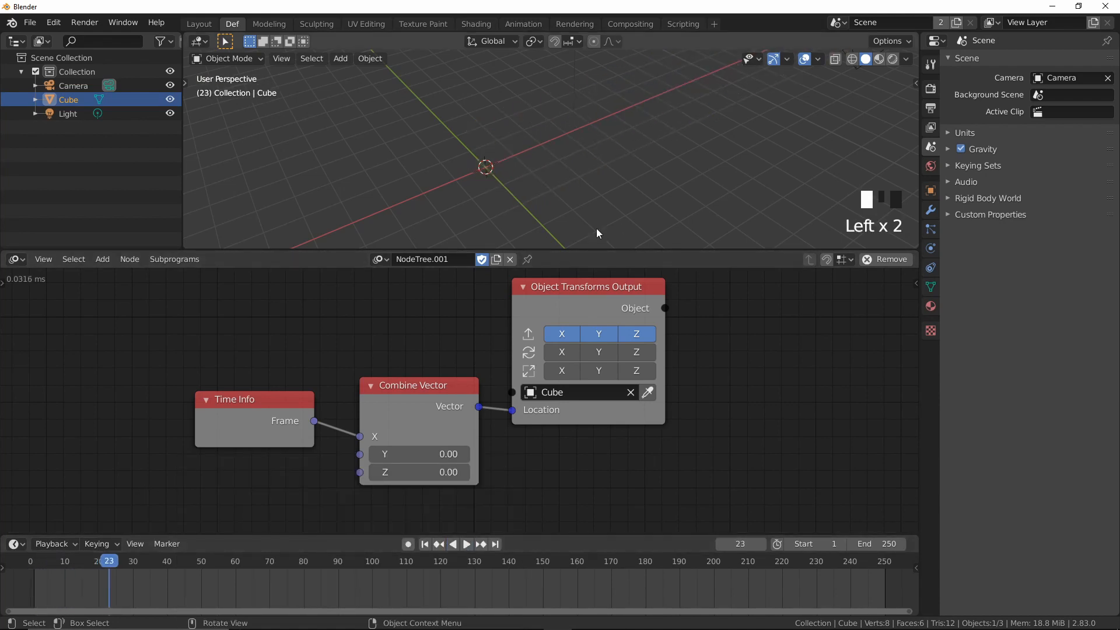
drag(80, 561, 44, 569)
Move the Time Info node farther away and insert a Float Math node between it and the Combine Vector node
middle_drag(240, 371, 330, 405)
drag(330, 409, 141, 362)
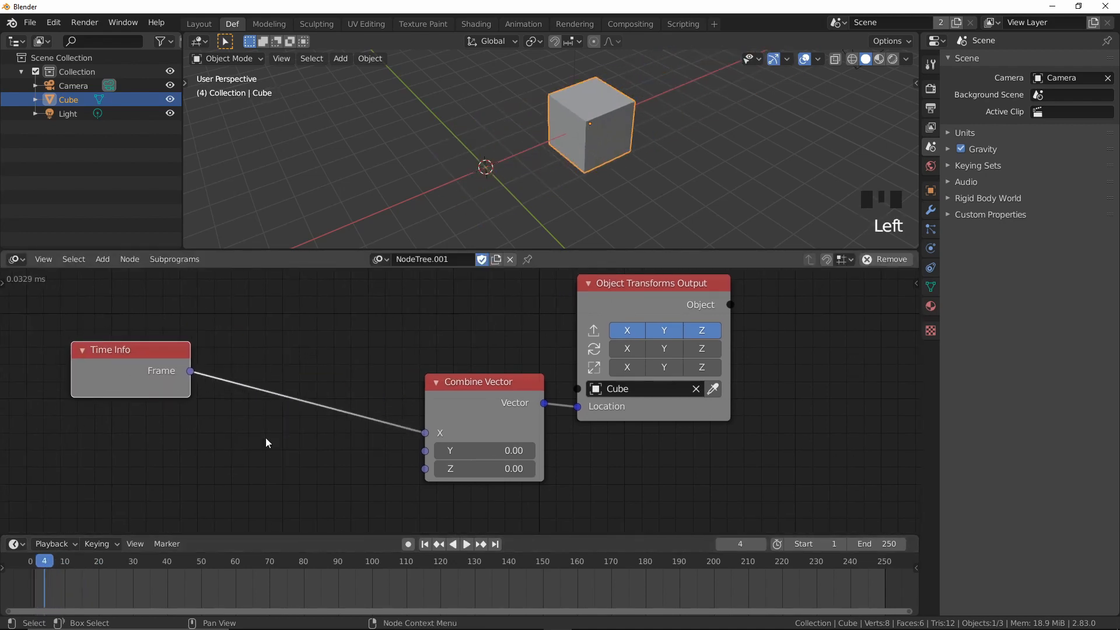
key(ctrl+a)
text(math)
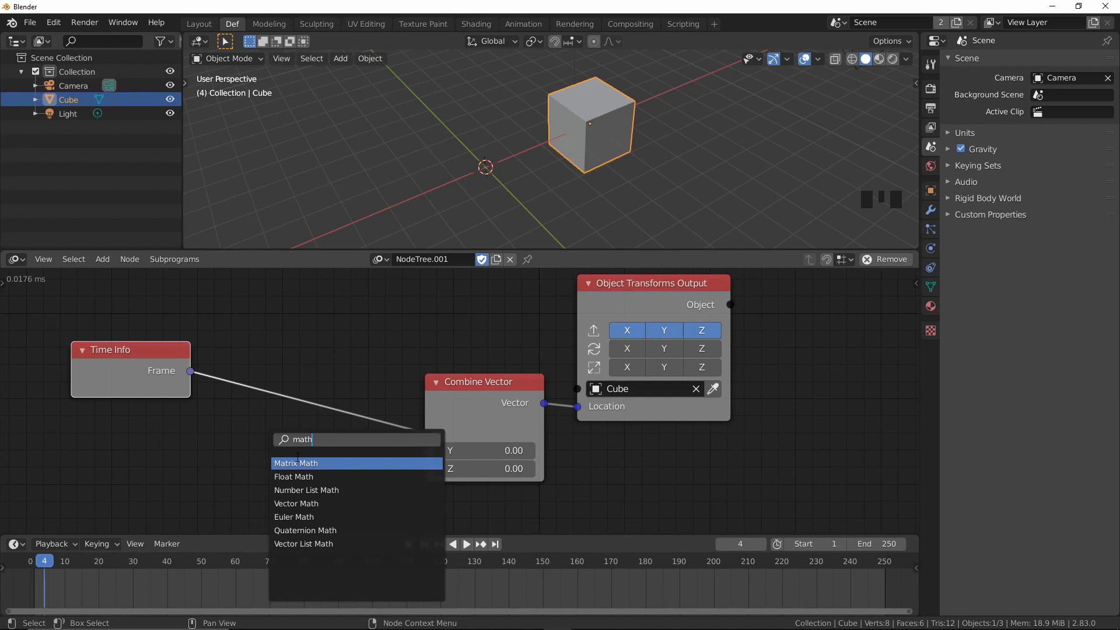
click(294, 476)
click(254, 353)
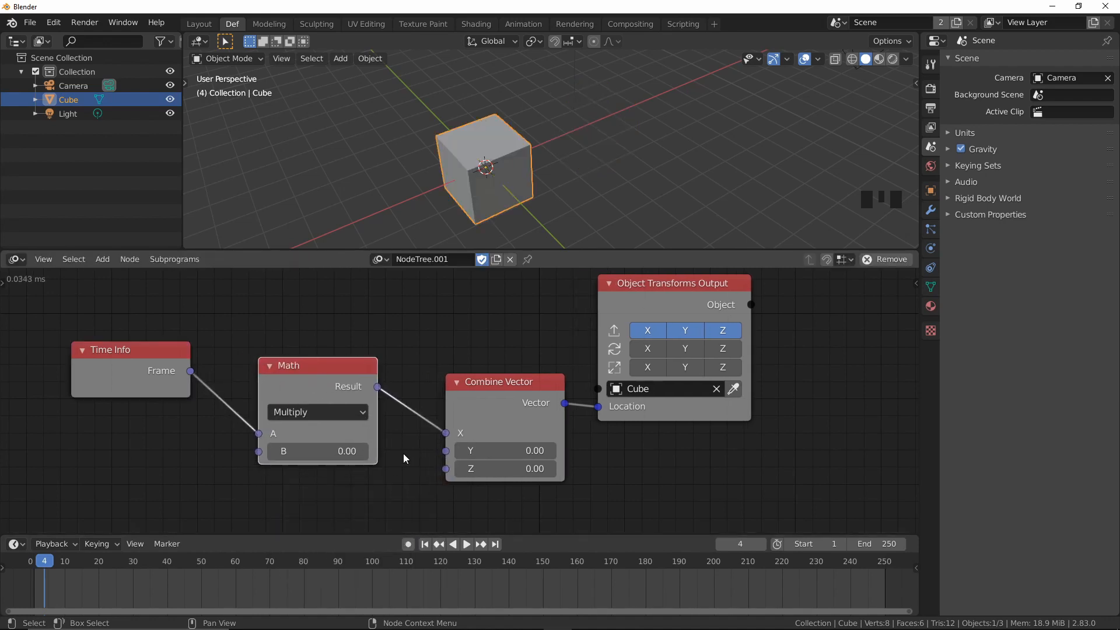
Set the Math node to Divide with B at 2 and play the animation from the first frame
click(345, 413)
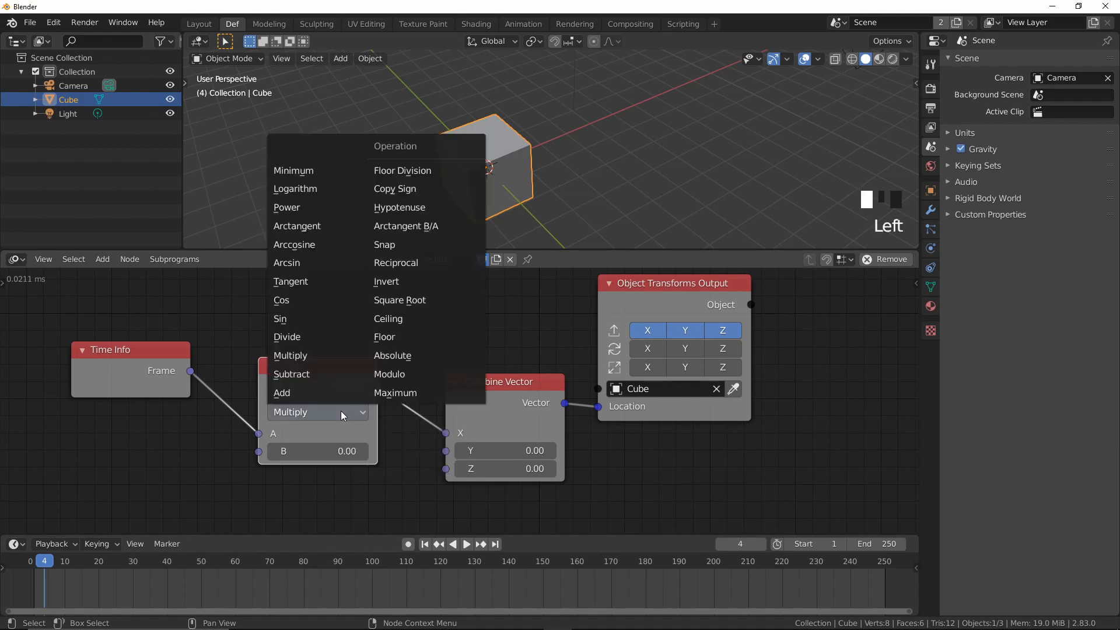
click(298, 339)
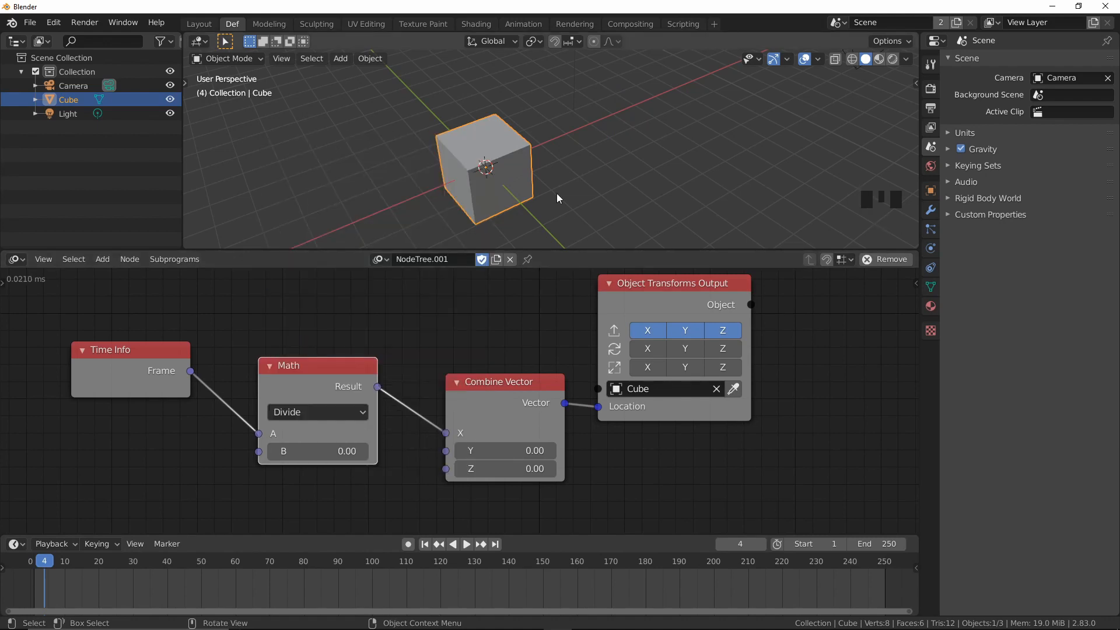
click(312, 450)
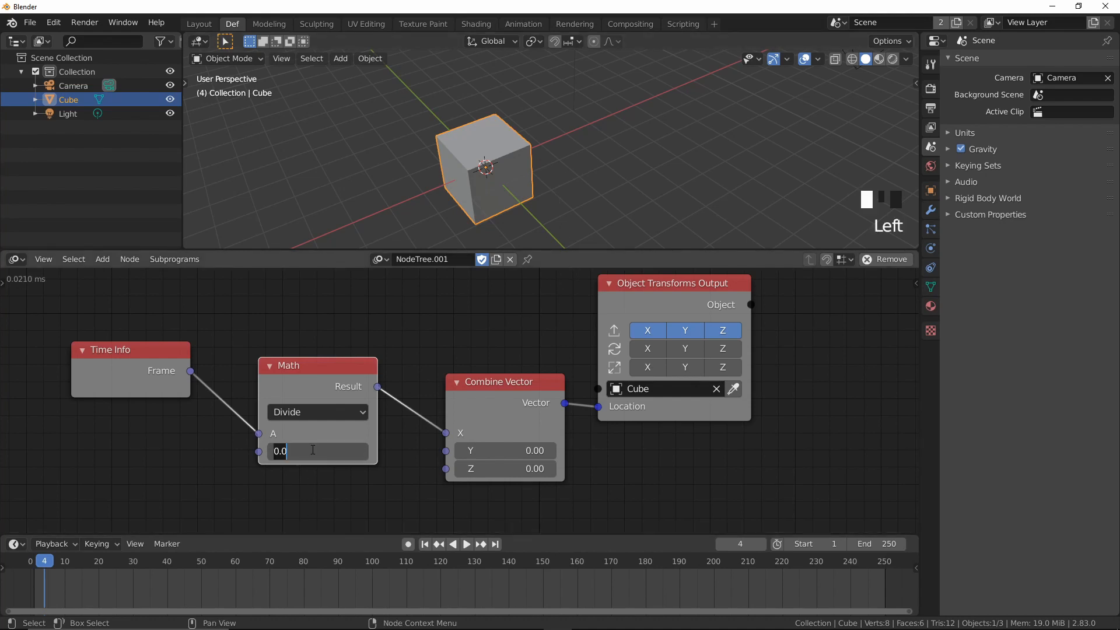
text(2)
key(Return)
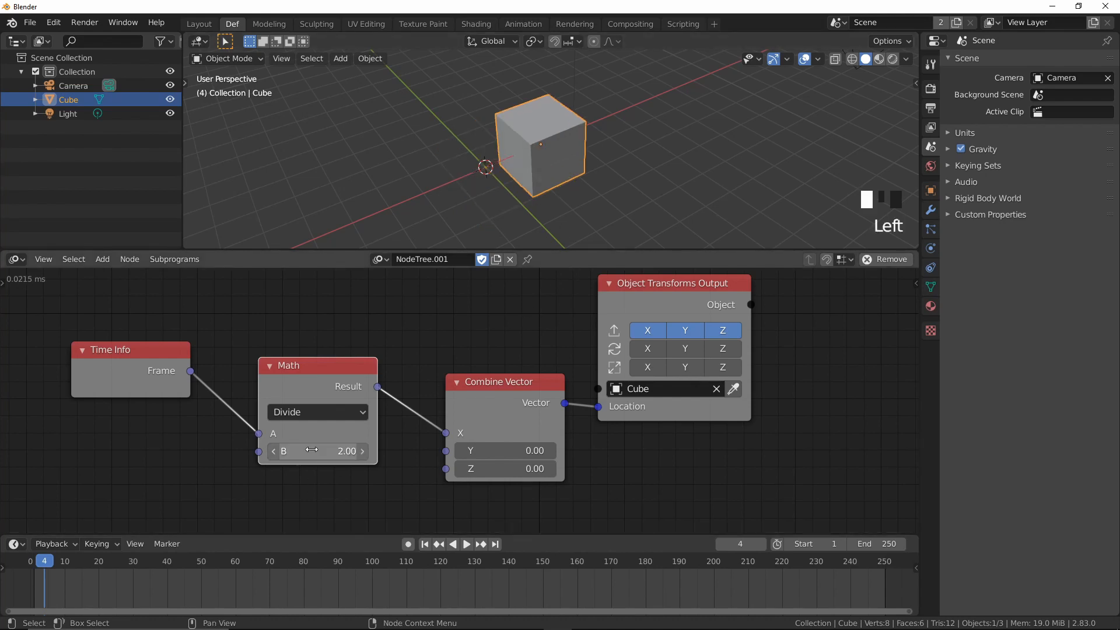
click(425, 545)
click(466, 546)
click(467, 546)
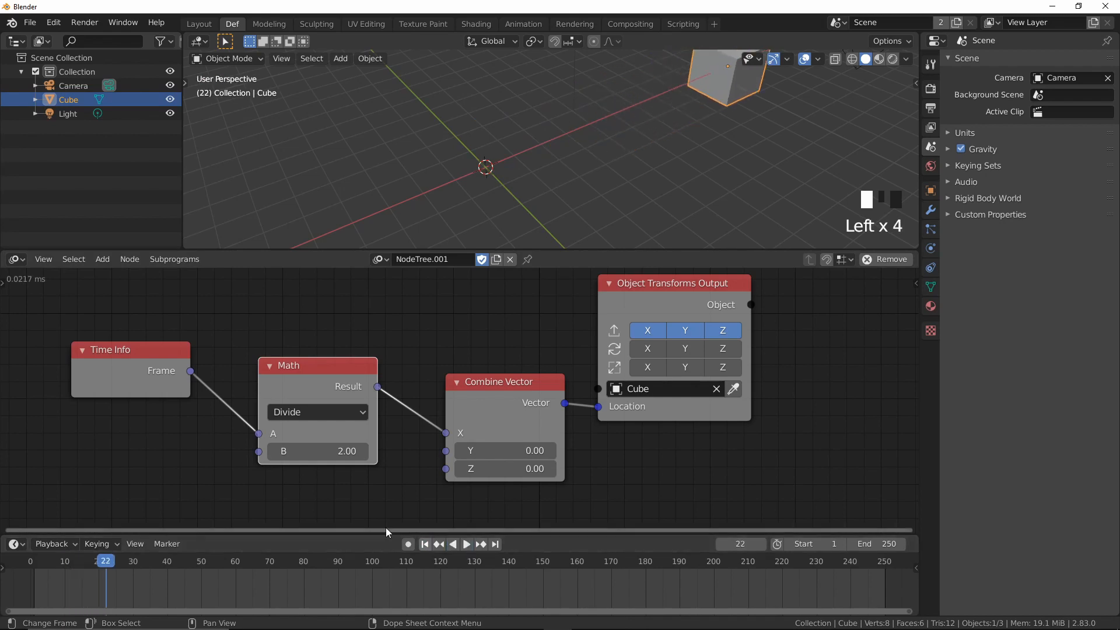
Set the Math node's divisor B to 4 and replay the animation from the start
click(318, 451)
text(4)
key(Return)
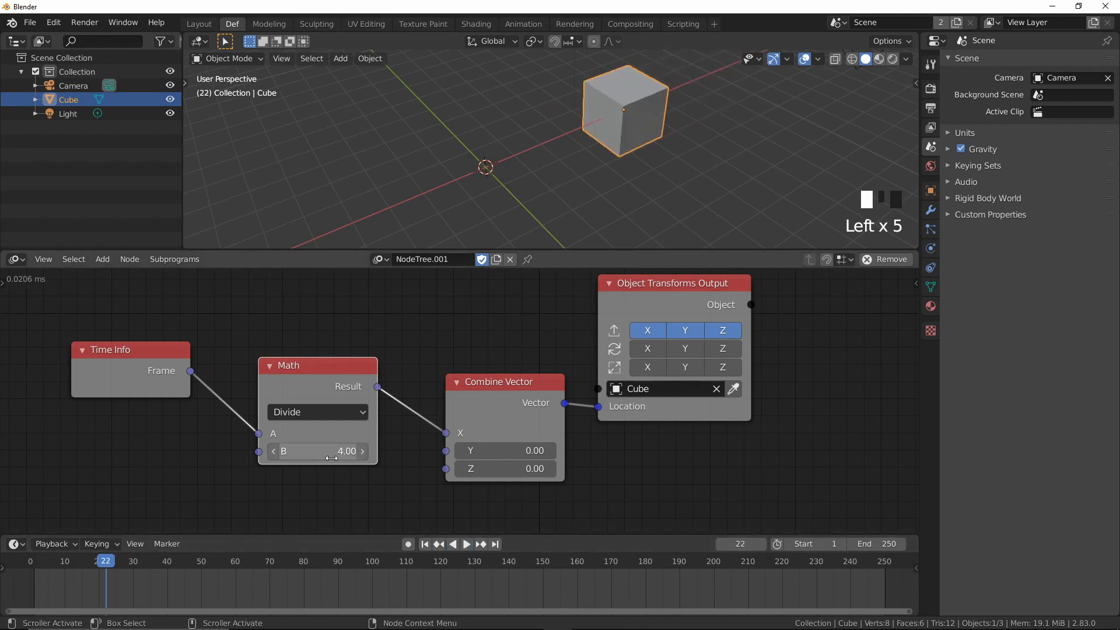
click(425, 544)
click(467, 544)
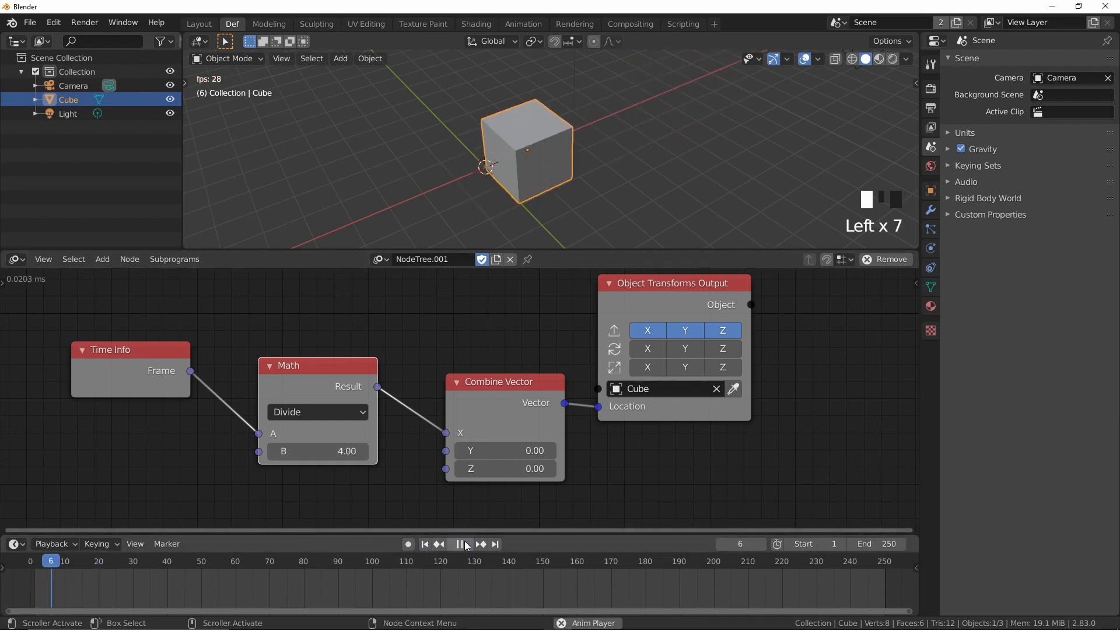
click(462, 545)
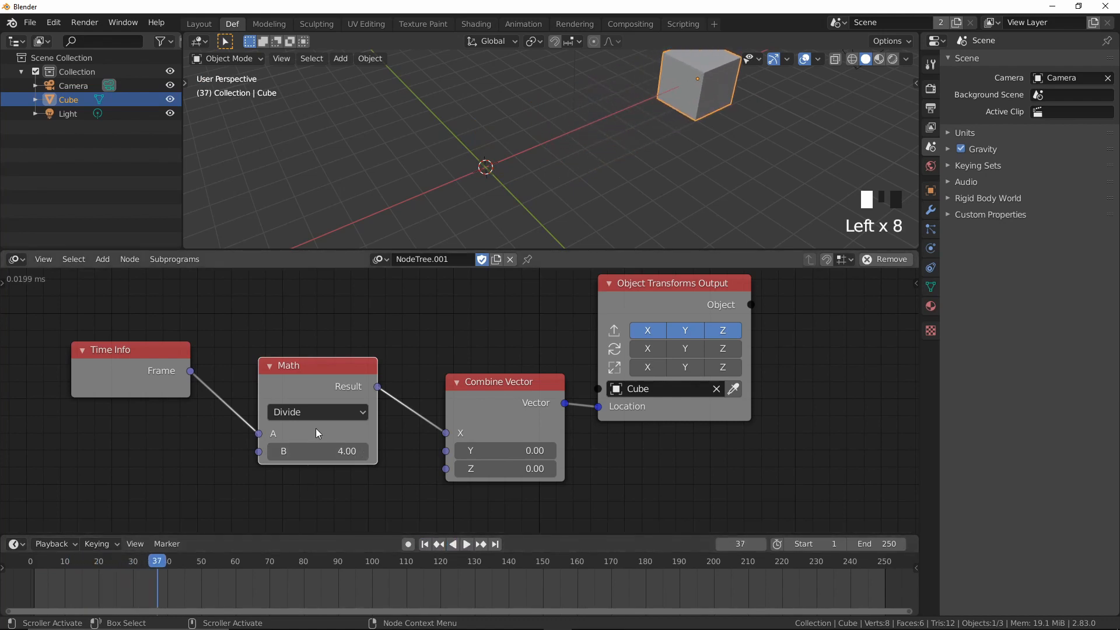
Switch the Math node's operation to Multiply, keep B at 4, and preview the cube's motion from the first frames
scroll(317, 432, up, 3)
scroll(281, 414, down, 1)
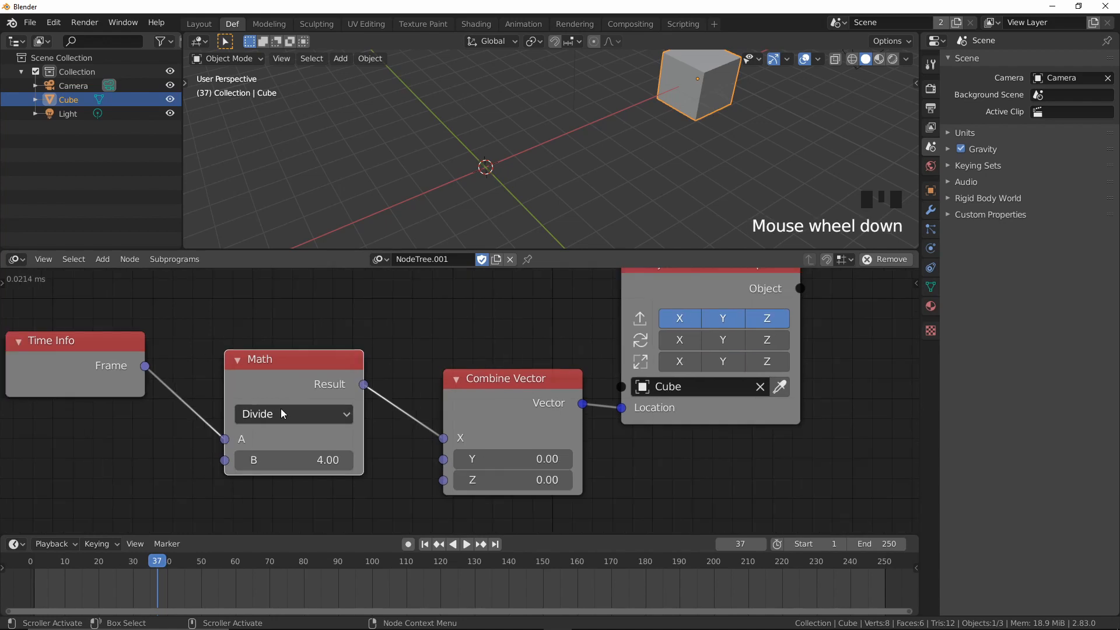
click(281, 413)
click(293, 348)
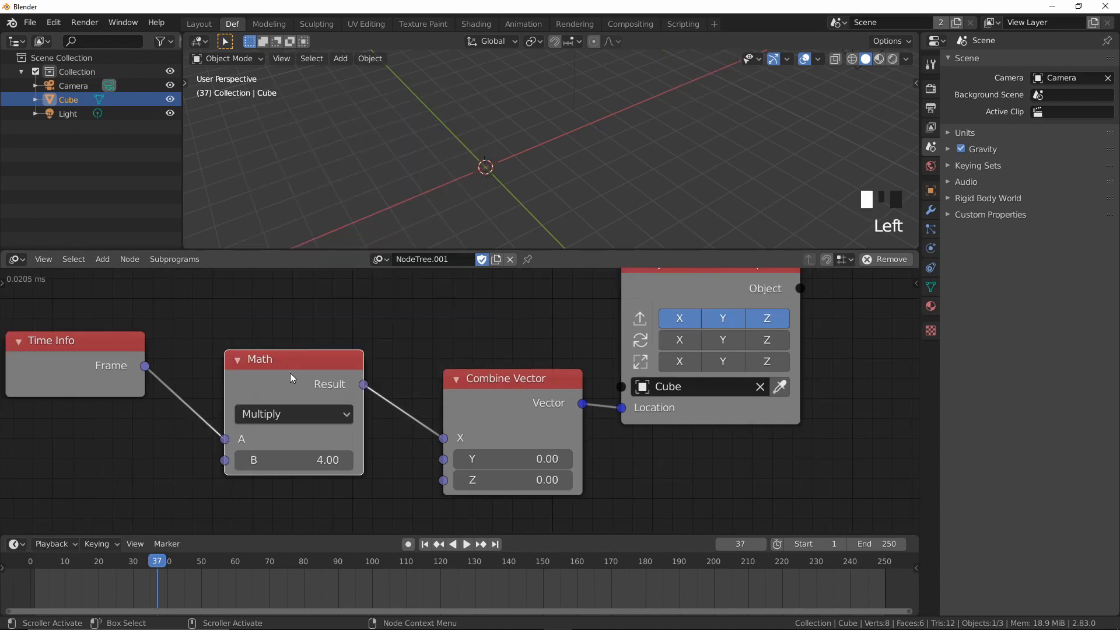
click(306, 459)
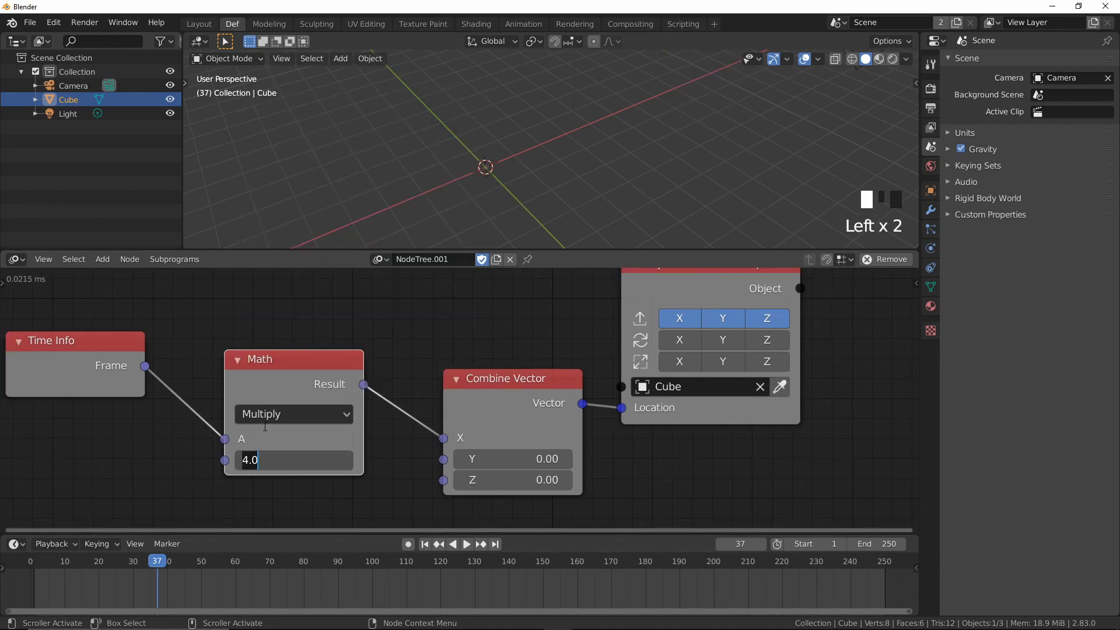
key(Return)
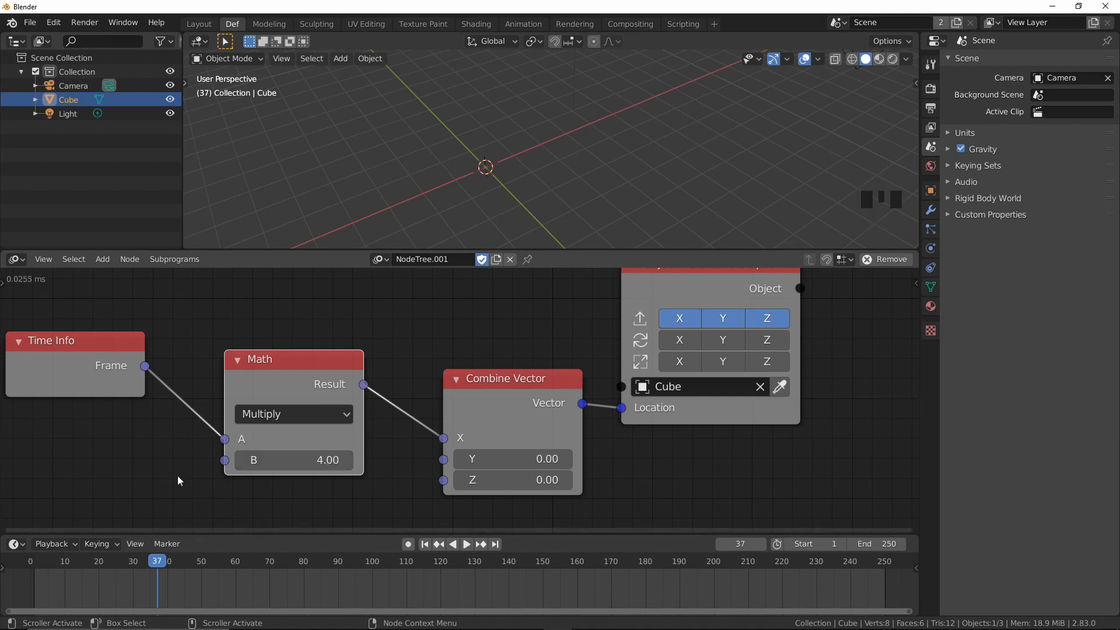
middle_drag(291, 421, 332, 426)
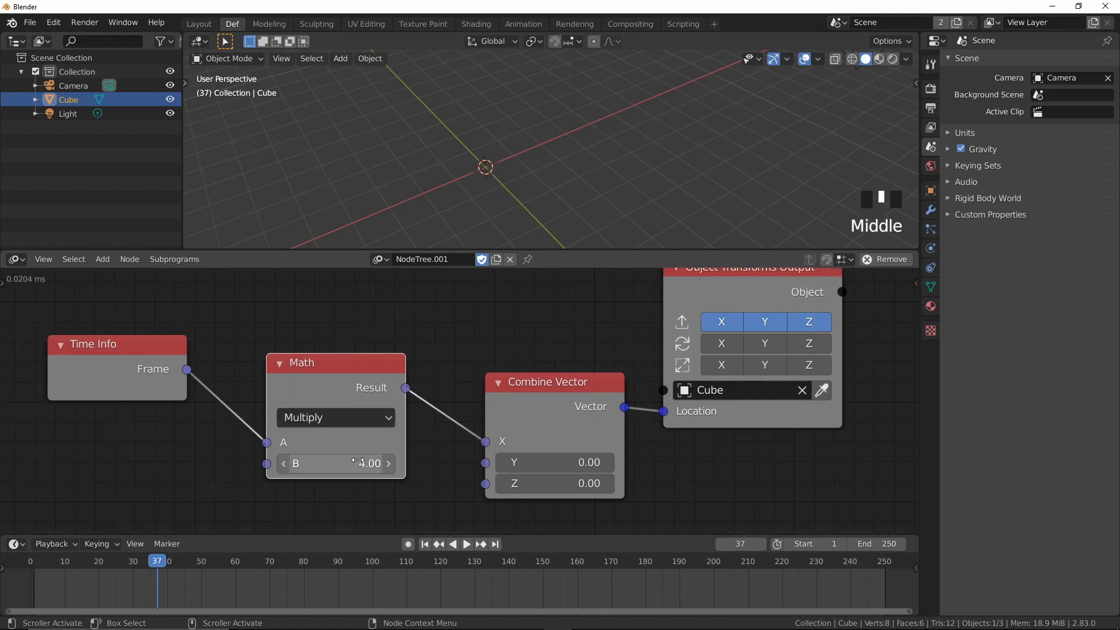
key(space)
click(34, 563)
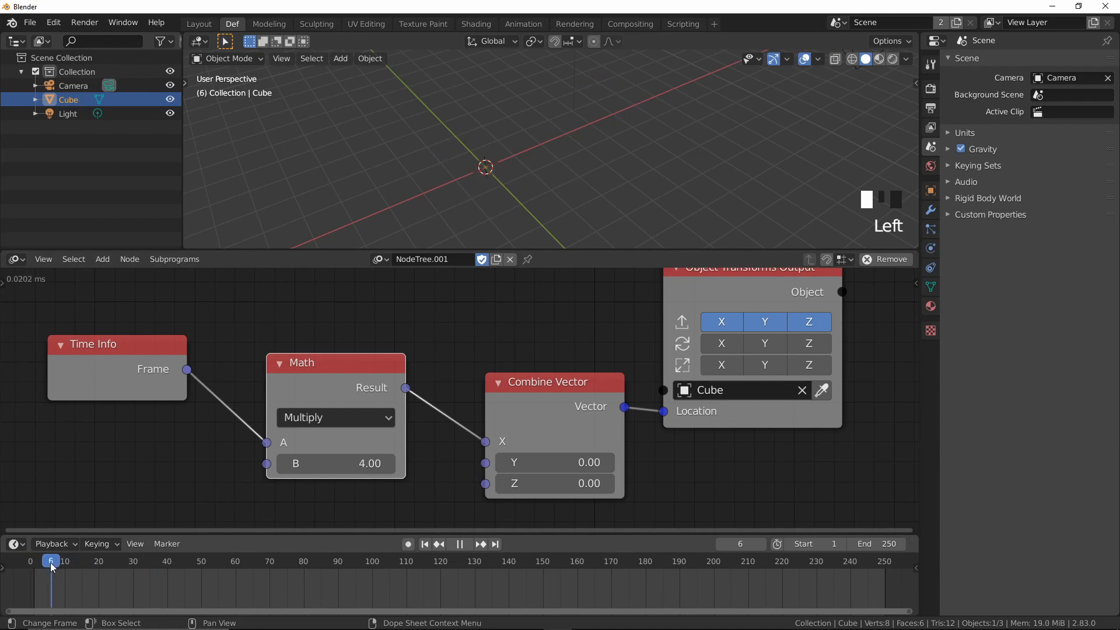
key(Escape)
Set the Math node's multiplier B to 0.5 and play the animation from frame 1
double_click(334, 461)
text(0.5)
key(Return)
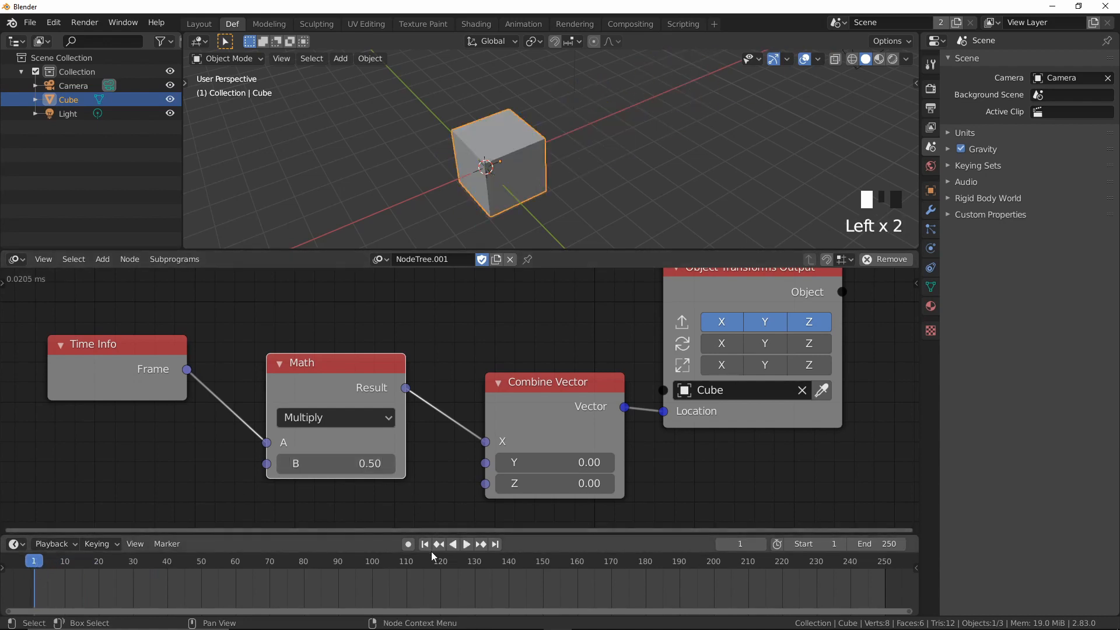
click(467, 544)
click(466, 546)
Set the Math node's multiplier B to 0.25 and replay the animation from the start
click(332, 467)
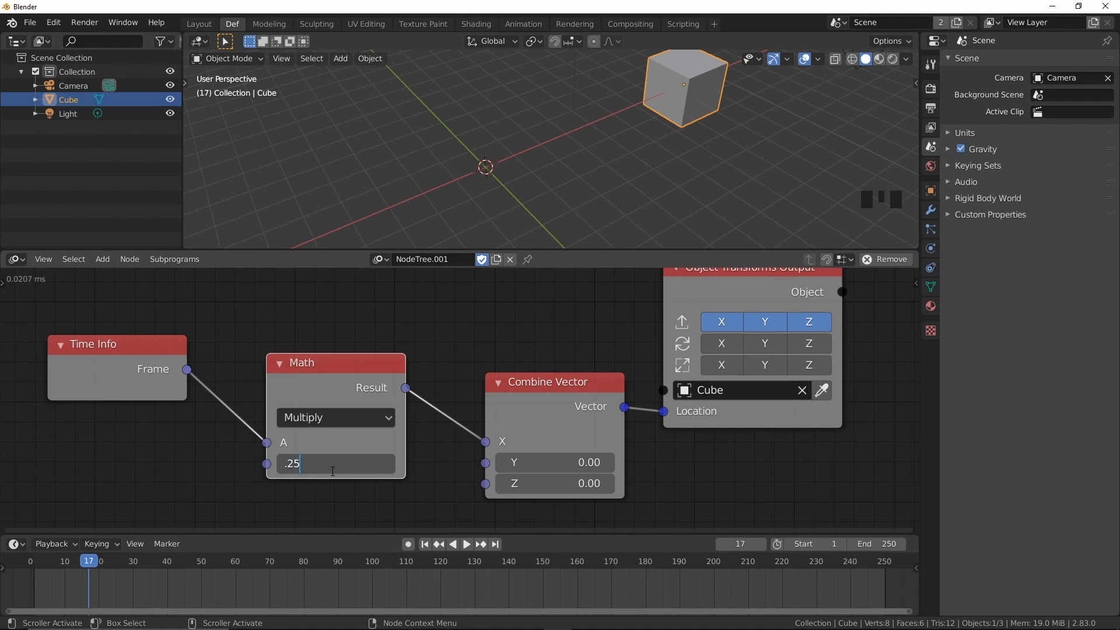
key(Return)
click(425, 544)
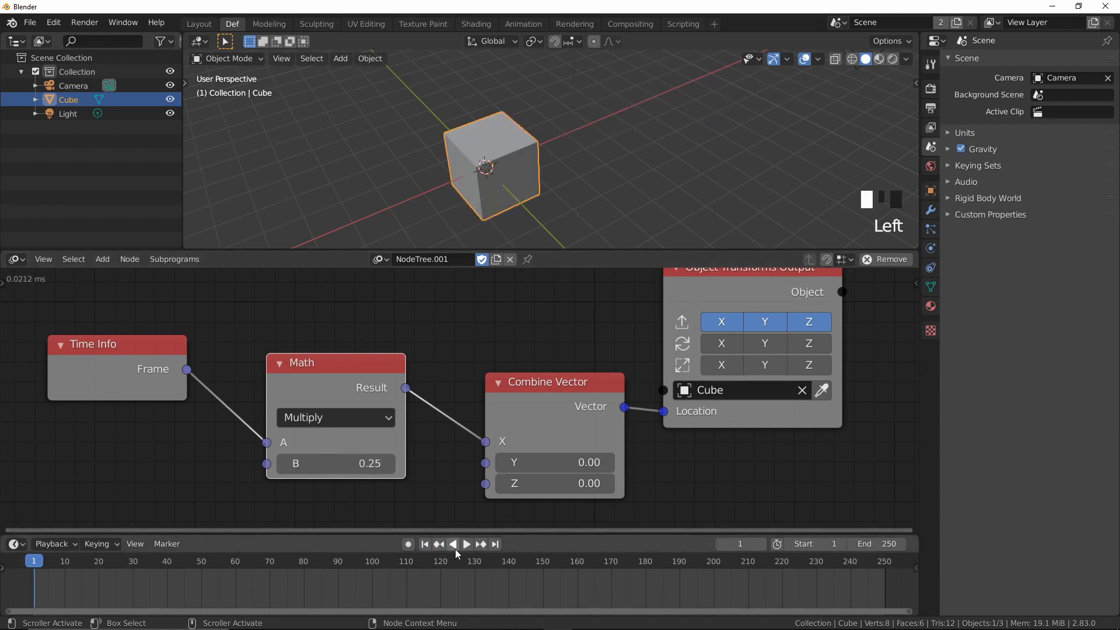
click(467, 543)
click(467, 544)
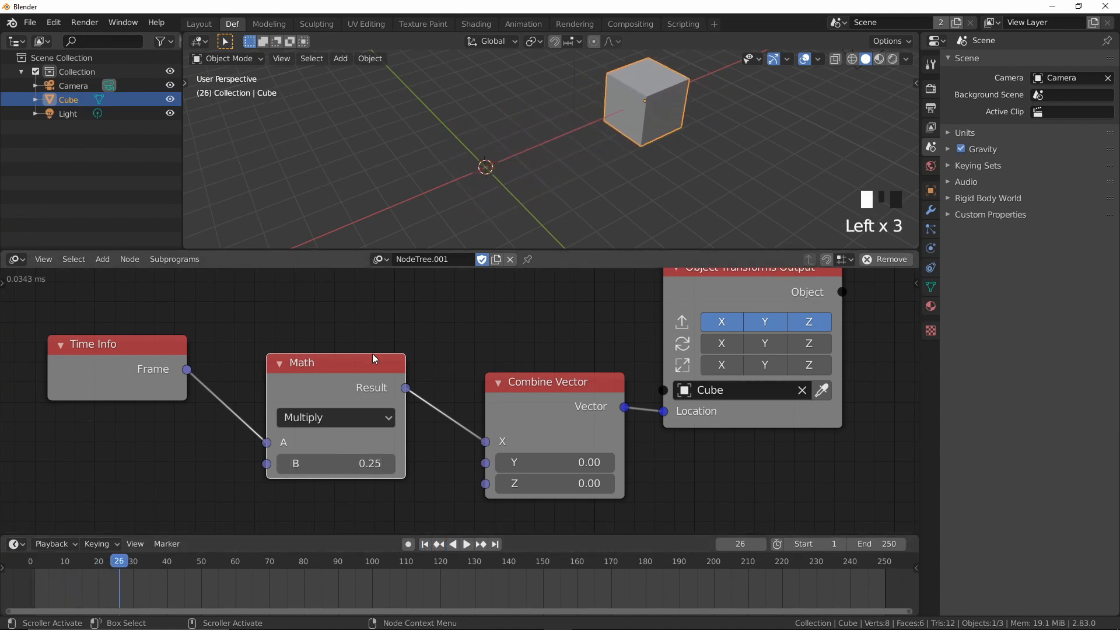
Replace the Math node with a Multiply Numbers node between the Time Info Frame output and the Combine Vector X input
middle_drag(376, 322, 456, 305)
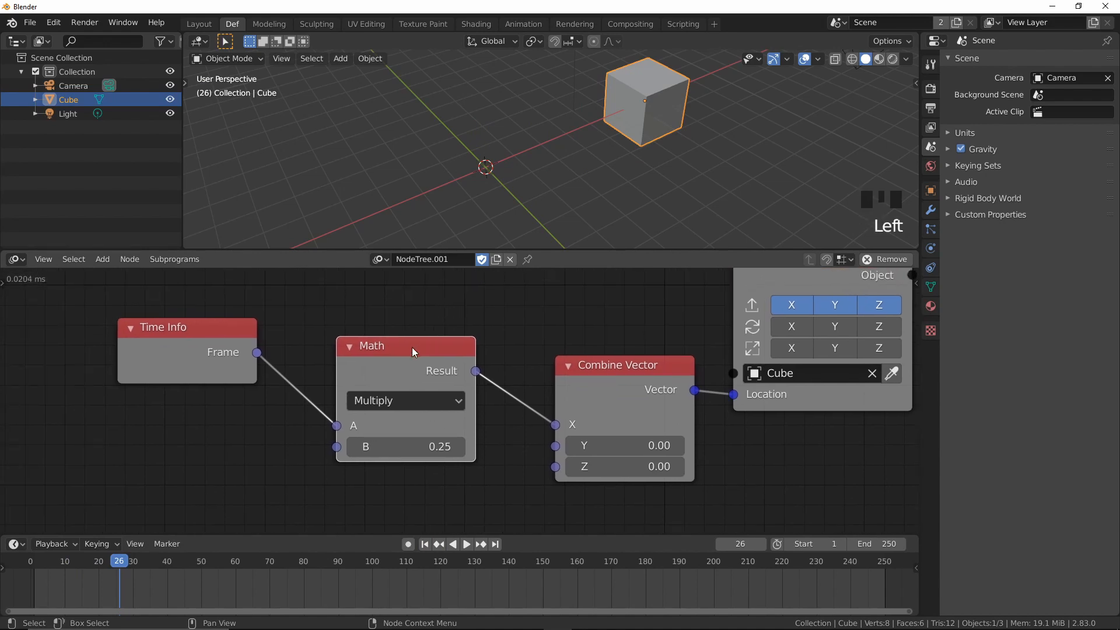
key(Delete)
drag(257, 353, 556, 425)
key(ctrl+a)
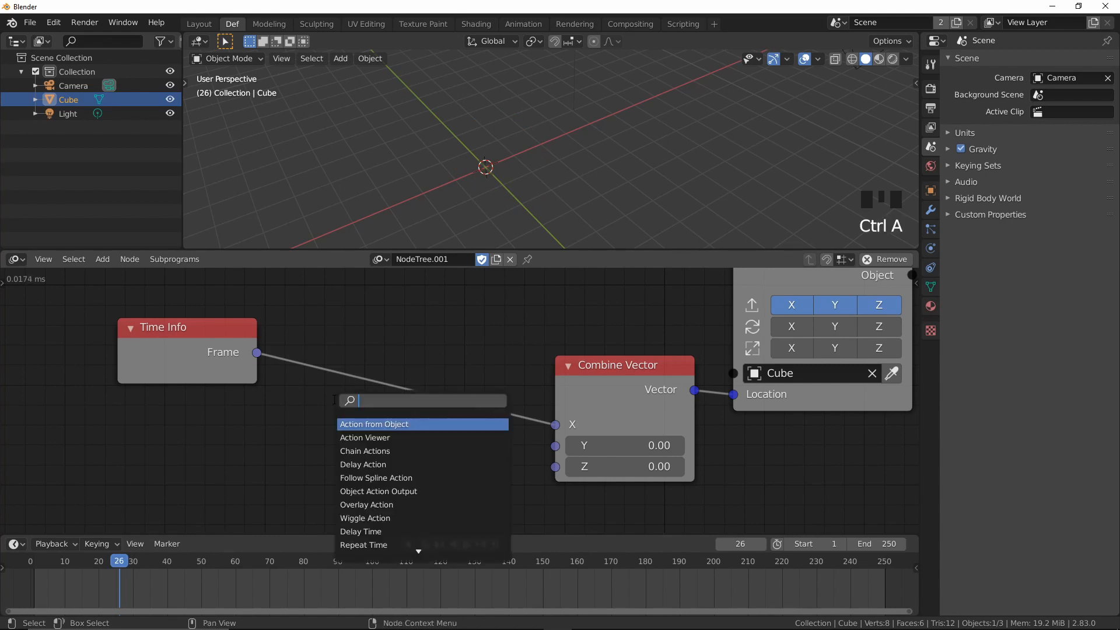
text(mult)
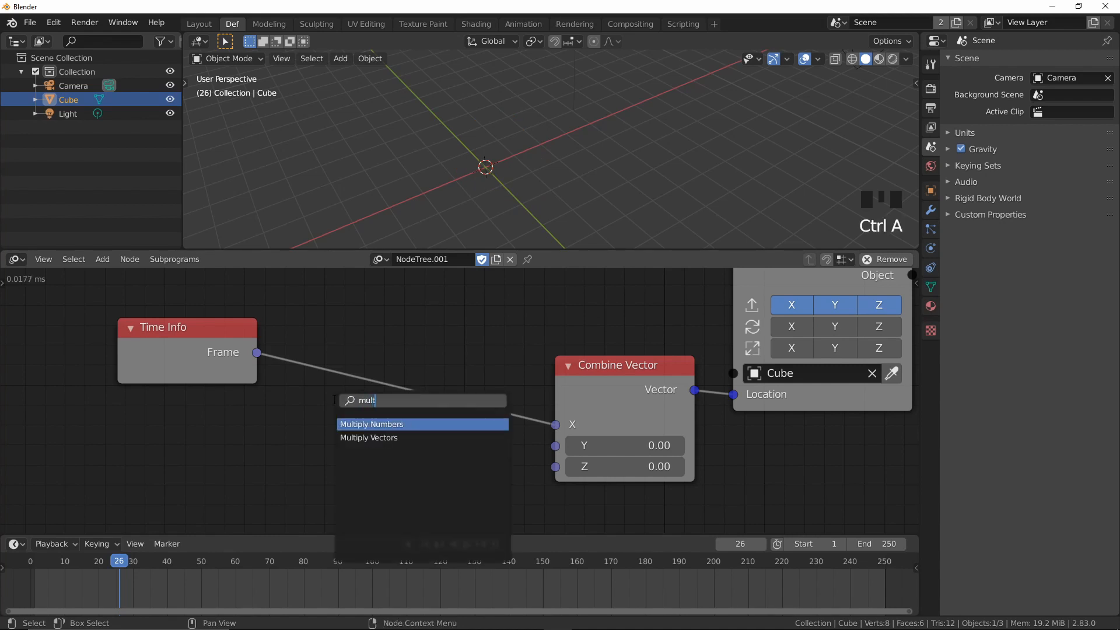
click(345, 426)
click(358, 363)
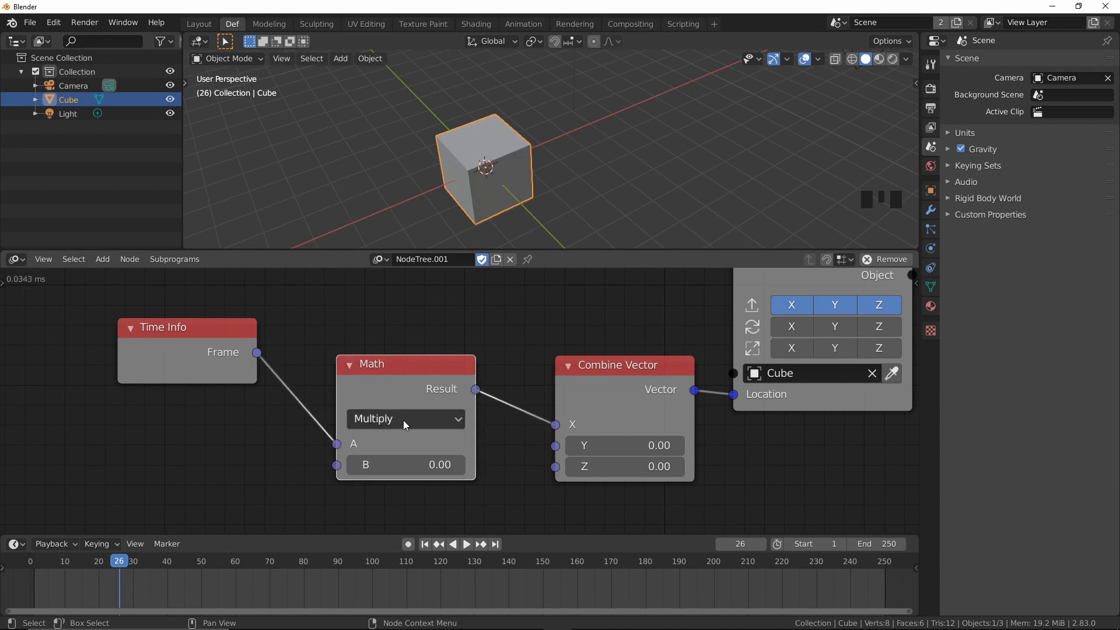
Replace the multiply node with a Divide Numbers node between the Time Info and Combine Vector nodes
key(Delete)
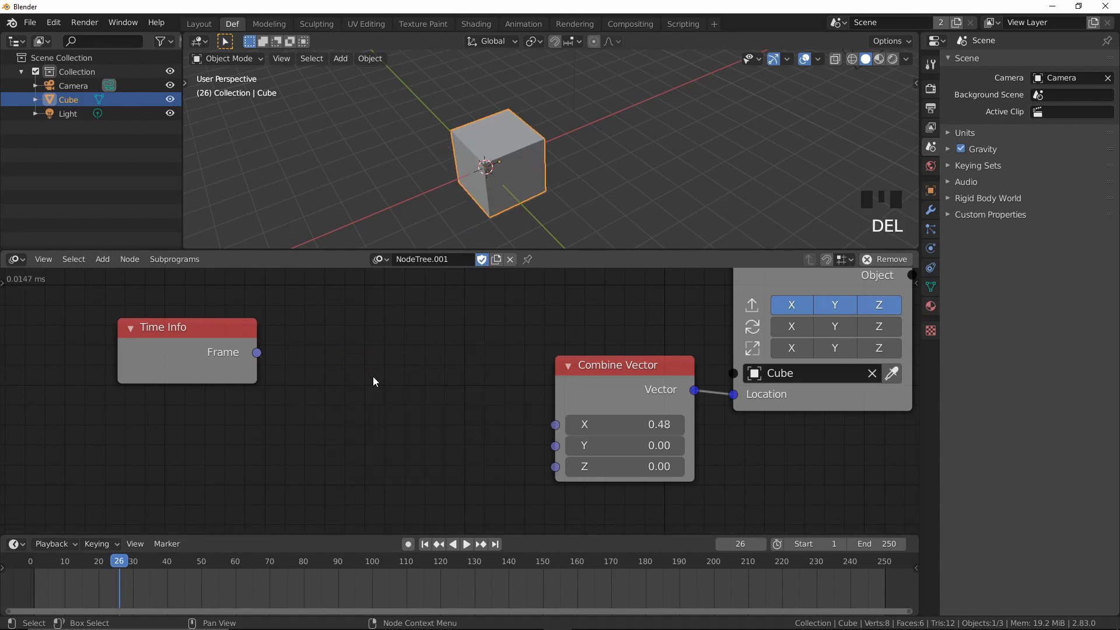
drag(260, 356, 554, 426)
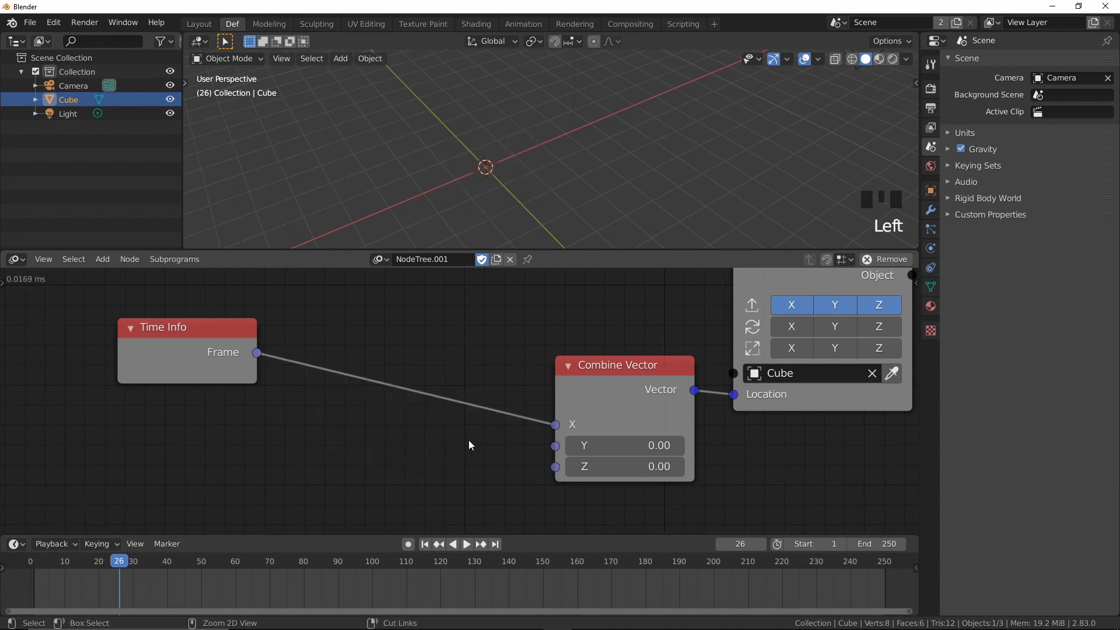
key(ctrl+a)
text(div)
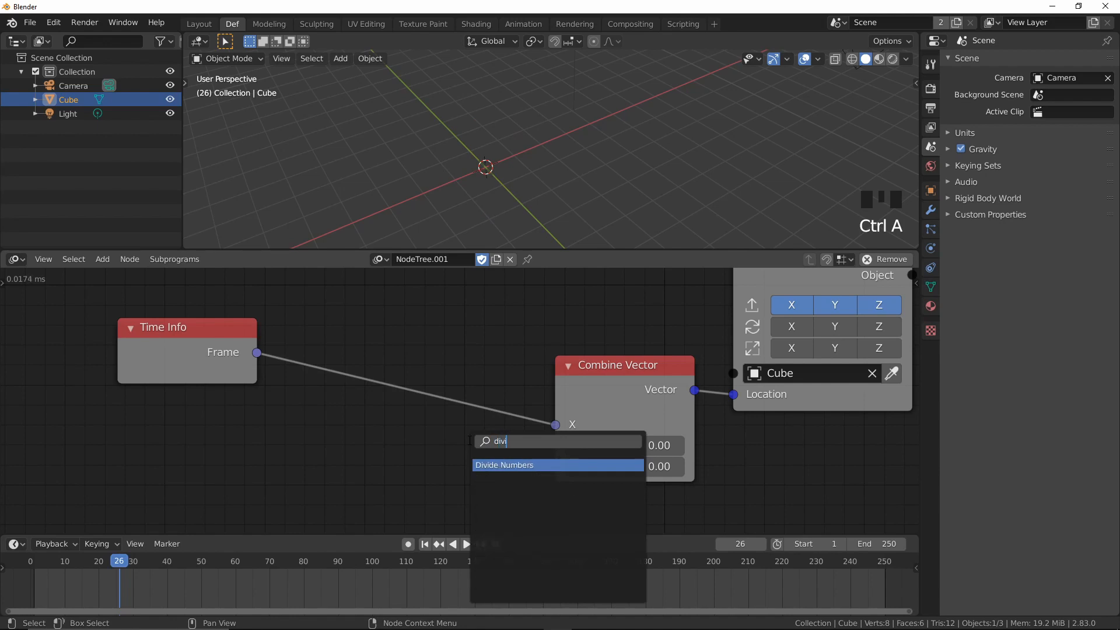
key(Return)
click(369, 356)
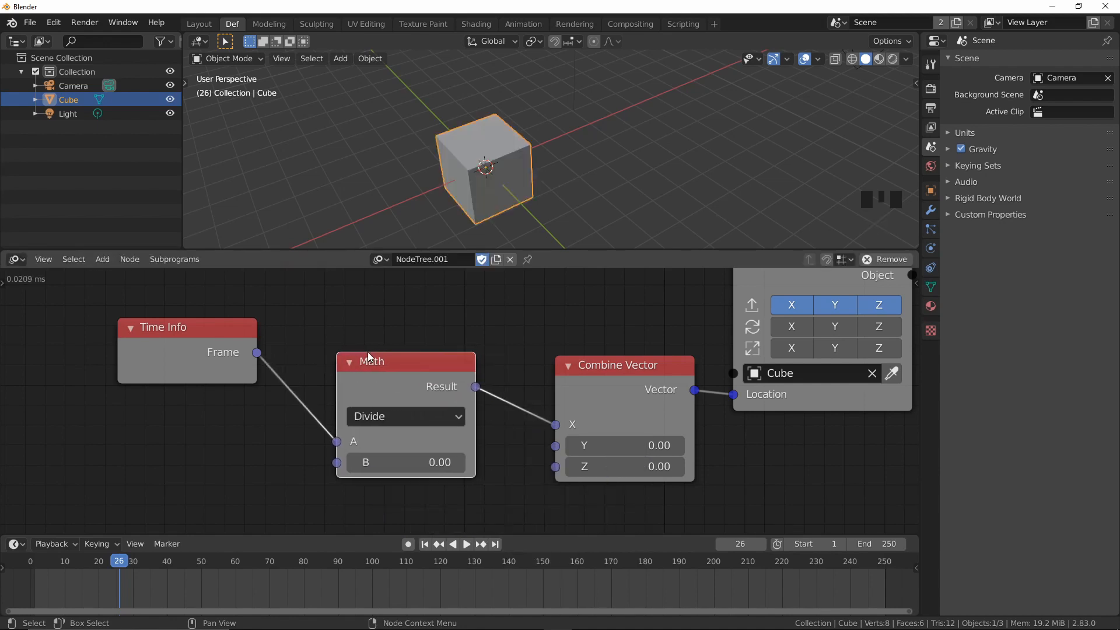
Delete the Divide Math node and connect the Time Info Frame output directly to the Combine Vector X input
key(Delete)
drag(257, 352, 555, 425)
Search the node list for the sin, add and sub operations, leaving it without adding a node
key(ctrl+a)
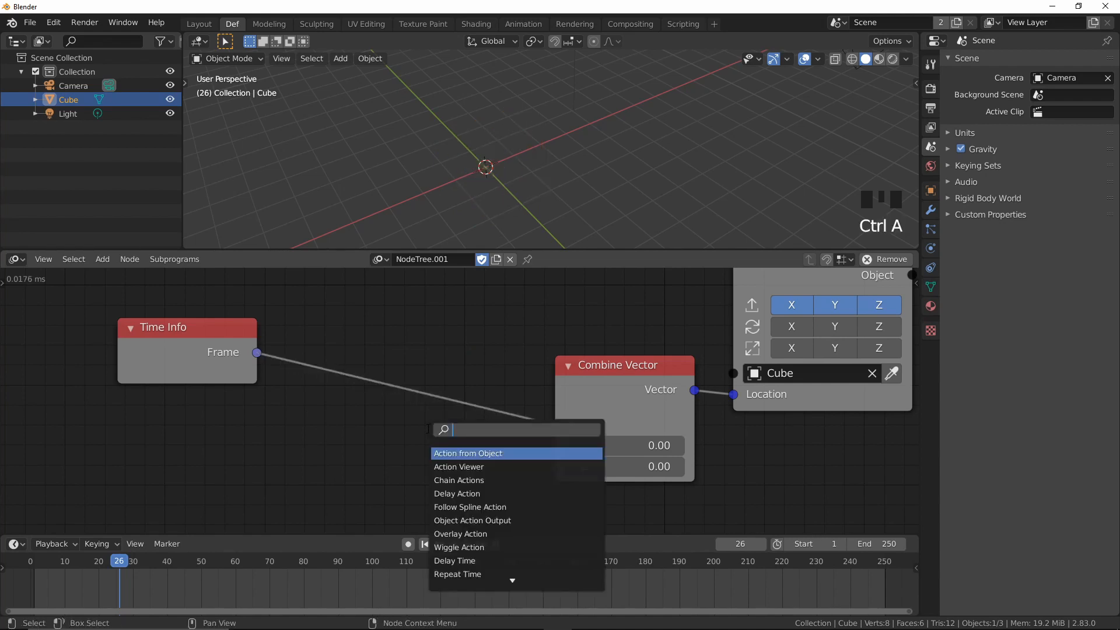
text(s)
key(BackSpace)
key(BackSpace)
text(sin)
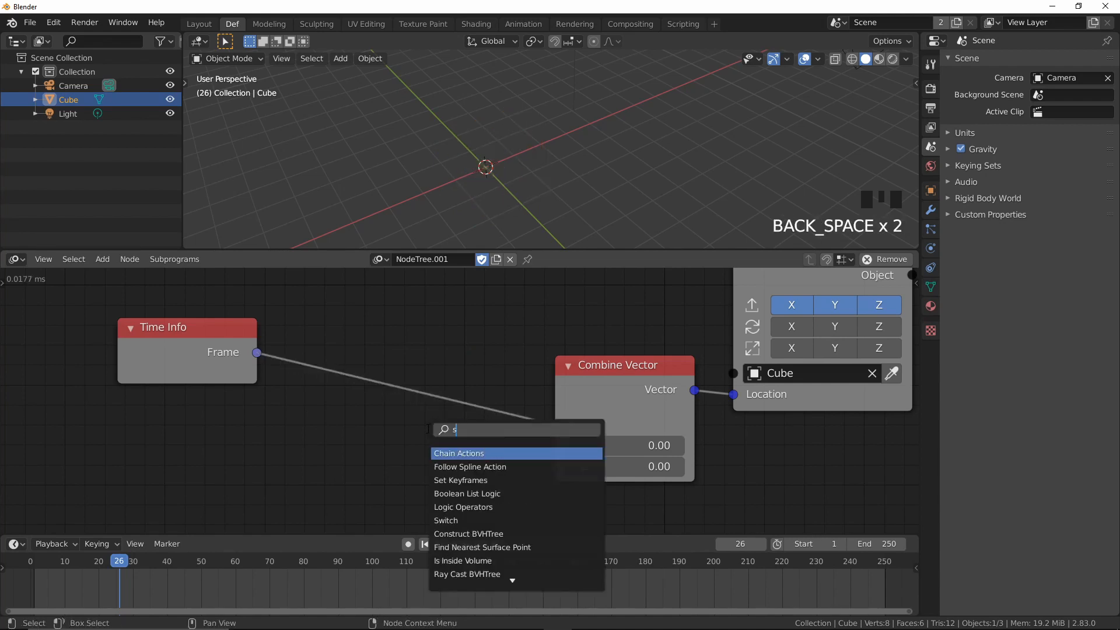
key(BackSpace)
key(BackSpace)
key(BackSpace)
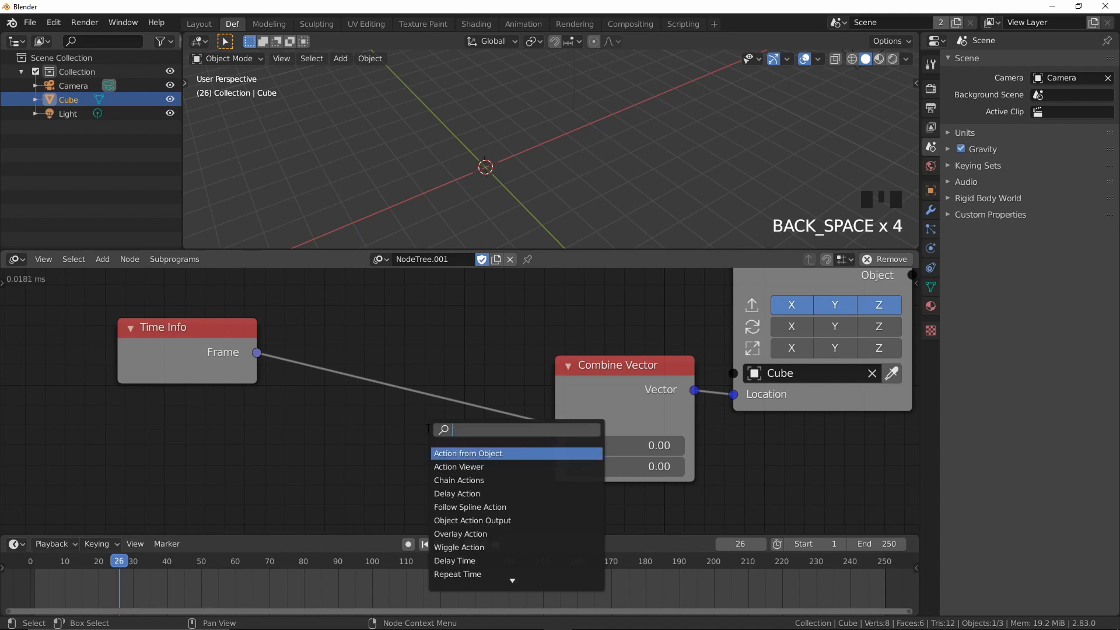
text(add)
key(BackSpace)
key(BackSpace)
key(BackSpace)
text(u)
key(BackSpace)
text(sub)
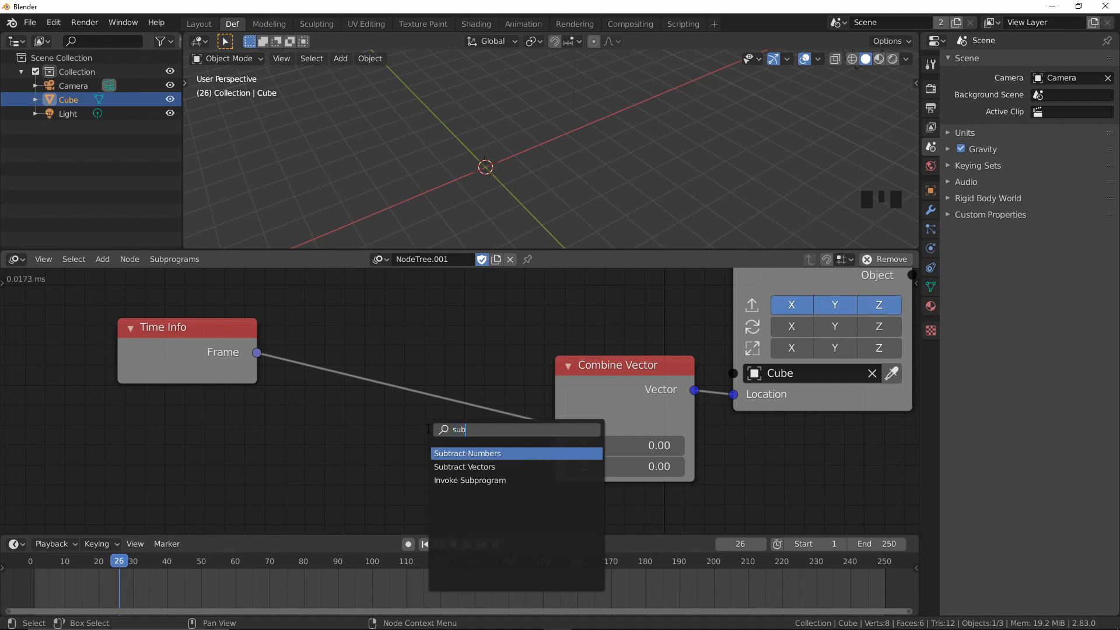
key(Escape)
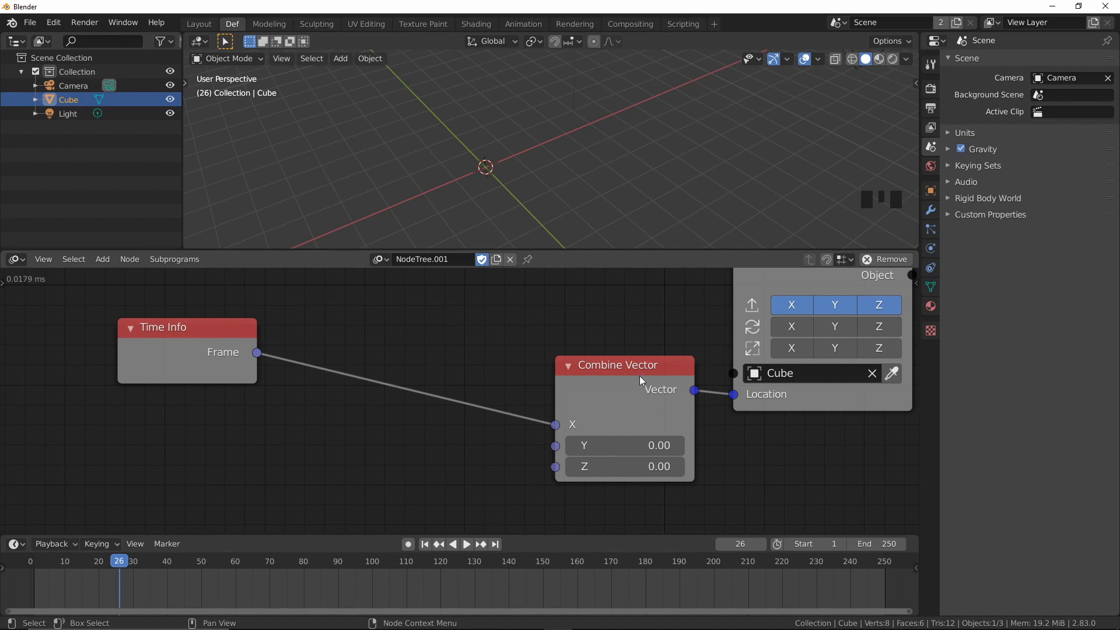
Move the Combine Vector node slightly closer to the Time Info node
drag(640, 380, 604, 364)
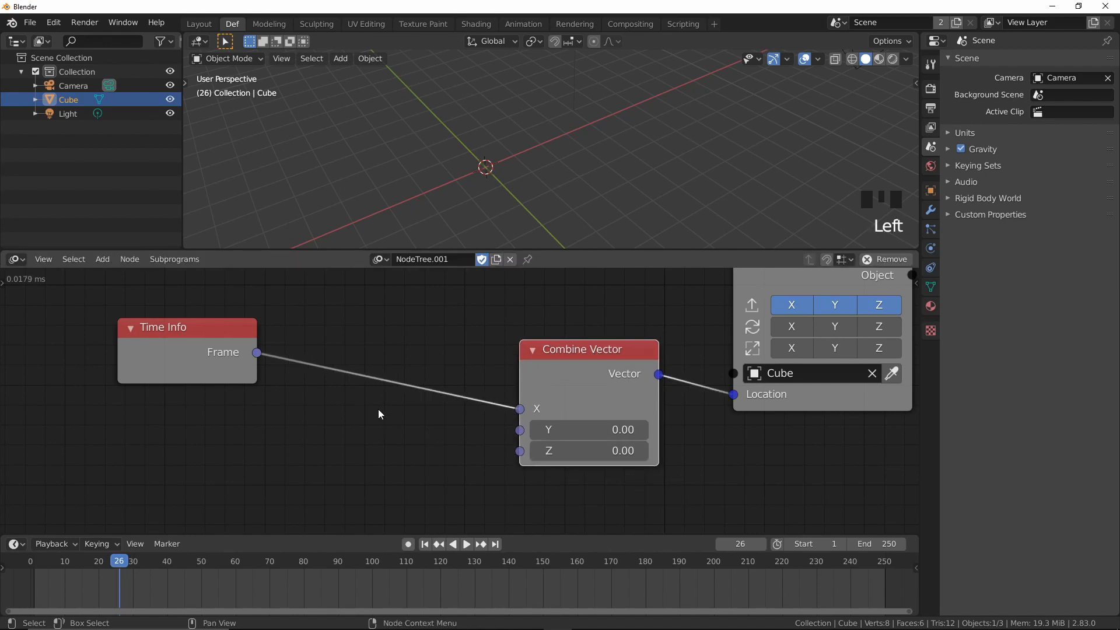
Add a Monkey mesh to the scene and give it a level 3 subdivision, enlarging the viewport slightly
click(390, 193)
key(shift+a)
mouse_move(391, 194)
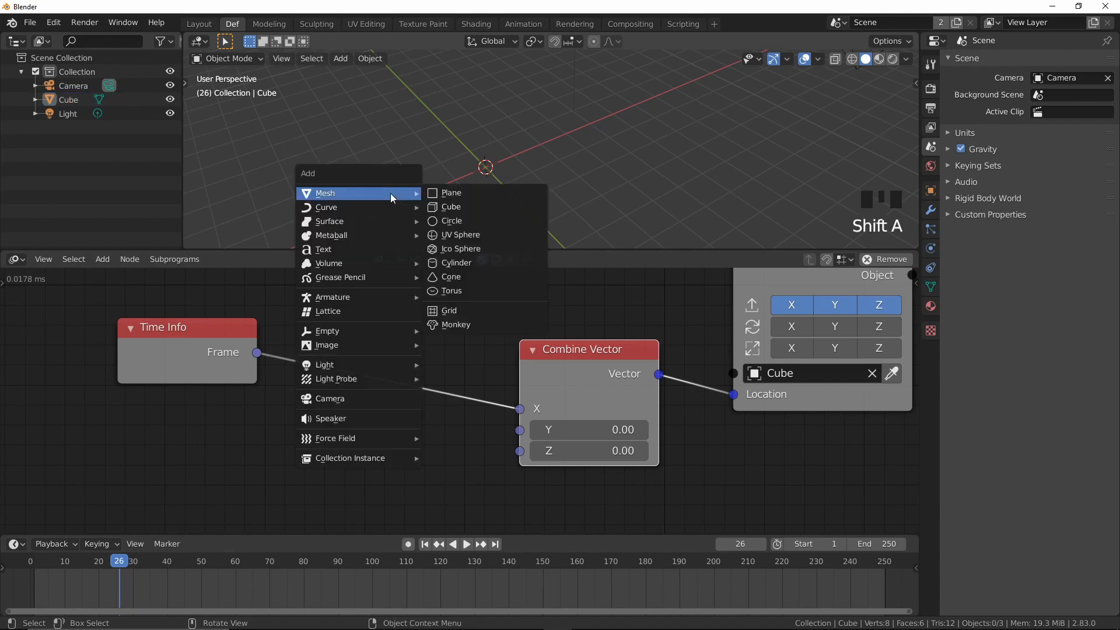
click(493, 325)
middle_drag(481, 219, 425, 163)
scroll(524, 194, up, 2)
key(ctrl+3)
scroll(530, 204, up, 1)
shift+middle_drag(499, 204, 558, 158)
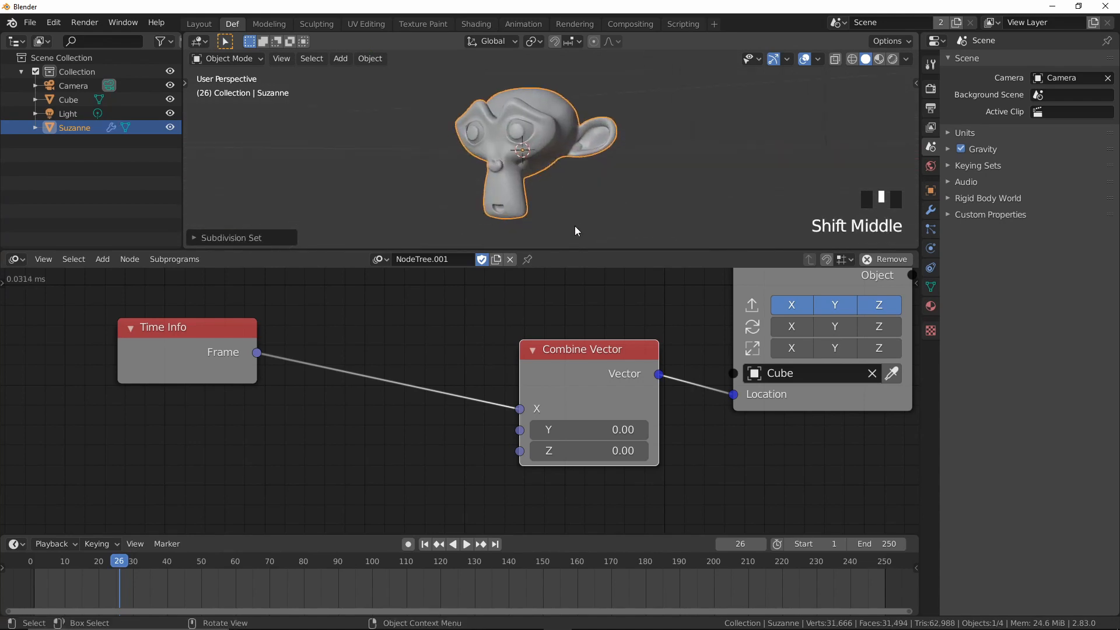
drag(580, 249, 580, 264)
middle_drag(436, 357, 440, 354)
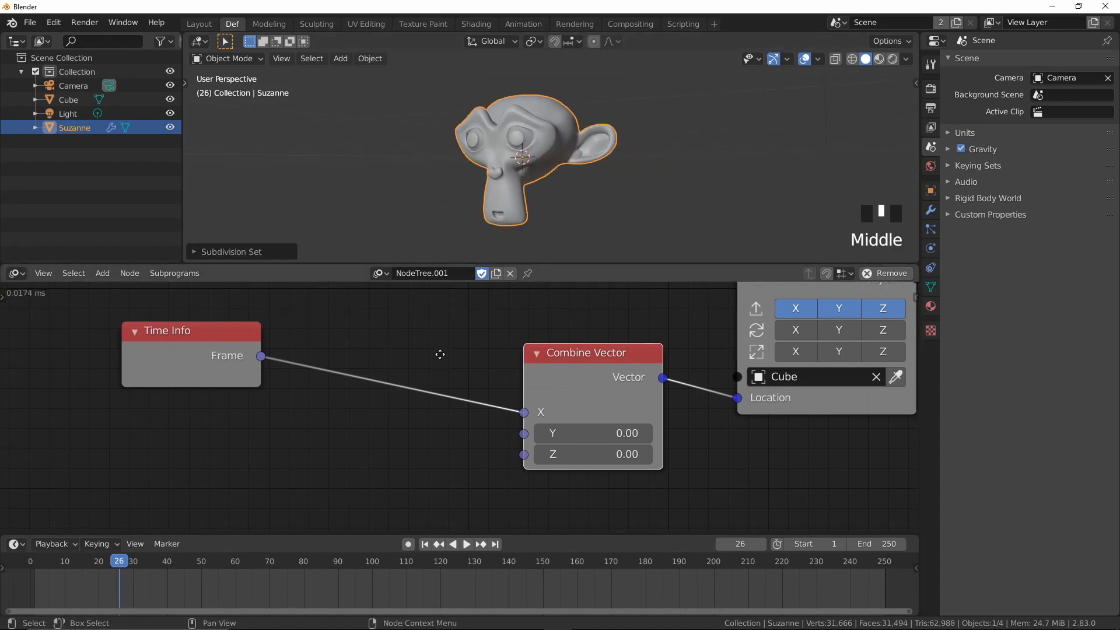
Insert a Float Math node on the link between the Time Info Frame output and the Combine Vector X input
click(285, 438)
key(ctrl+a)
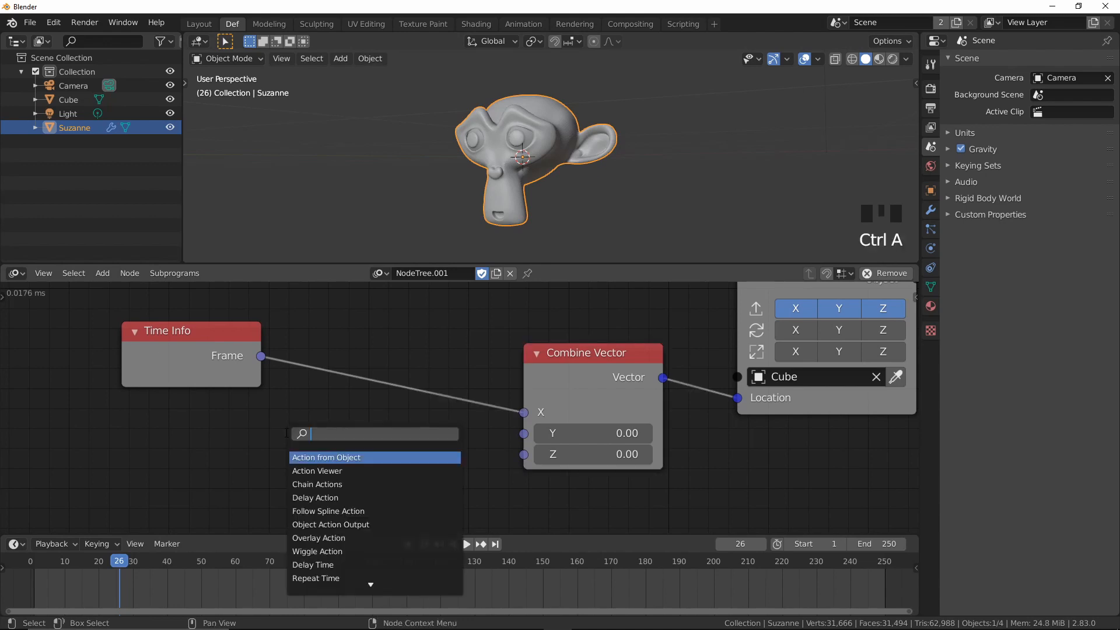
text(sin)
key(BackSpace)
key(BackSpace)
key(BackSpace)
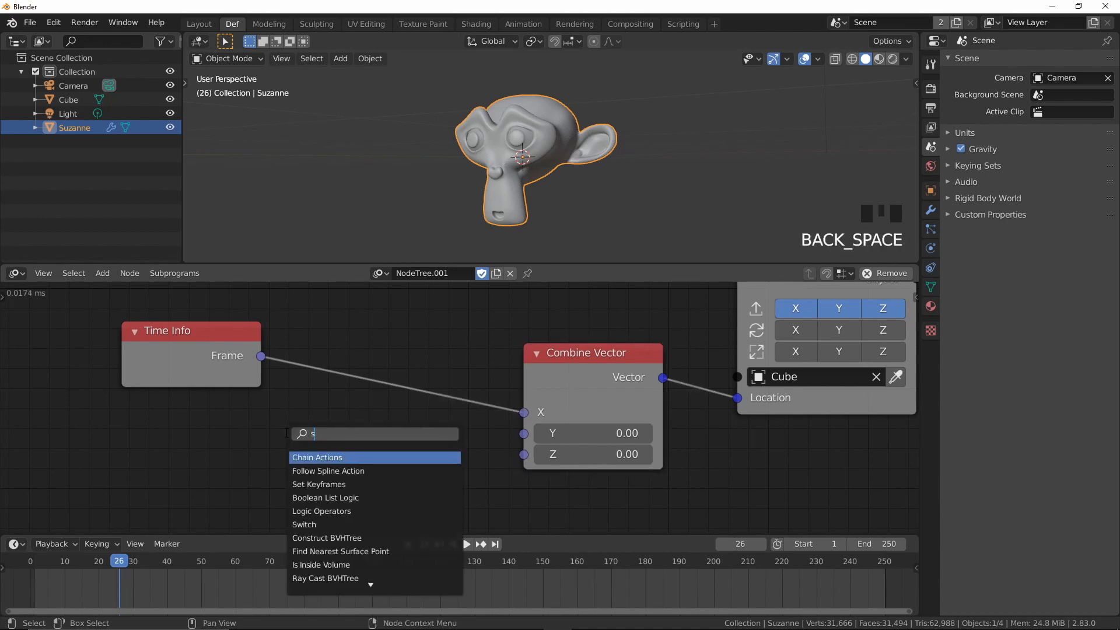
text(math)
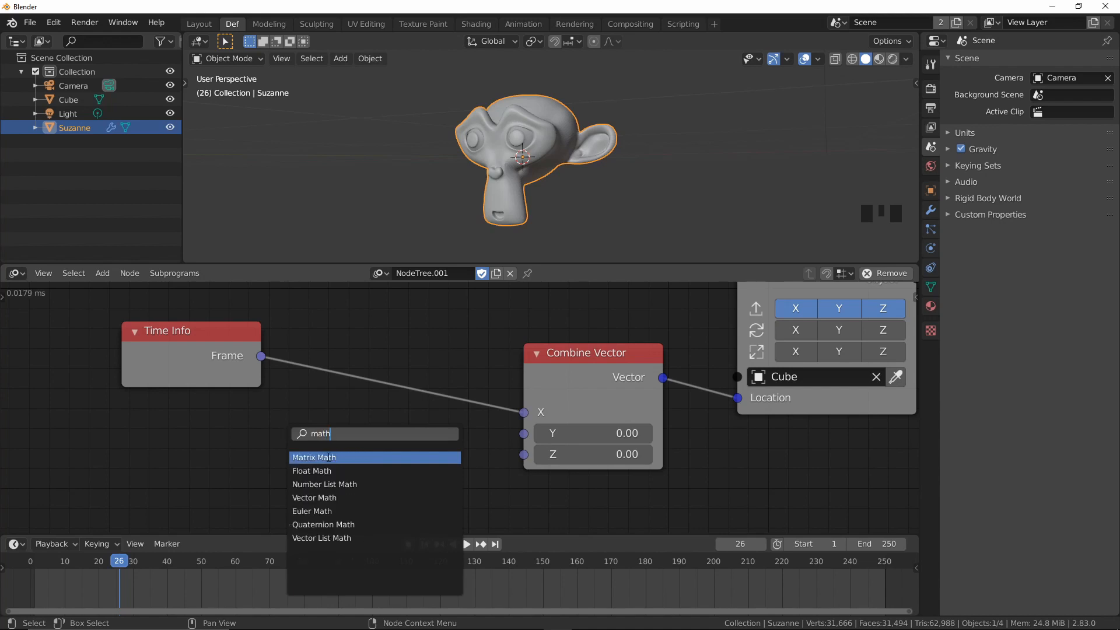
click(312, 471)
click(322, 354)
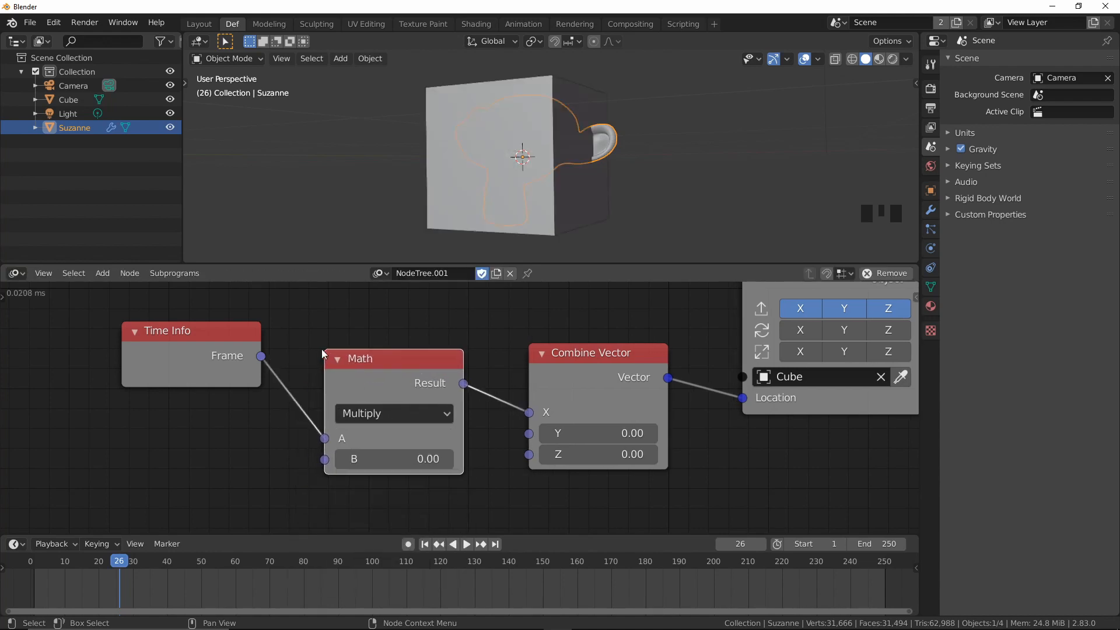
Delete the cube from the scene and assign Suzanne as the object in the transform output node
click(566, 198)
key(Delete)
middle_drag(687, 333, 528, 352)
click(772, 397)
scroll(528, 345, down, 2)
middle_drag(474, 314, 619, 301)
Set the Math node's operation to Sin and move the Time Info and Math nodes farther from Combine Vector
drag(110, 569, 103, 569)
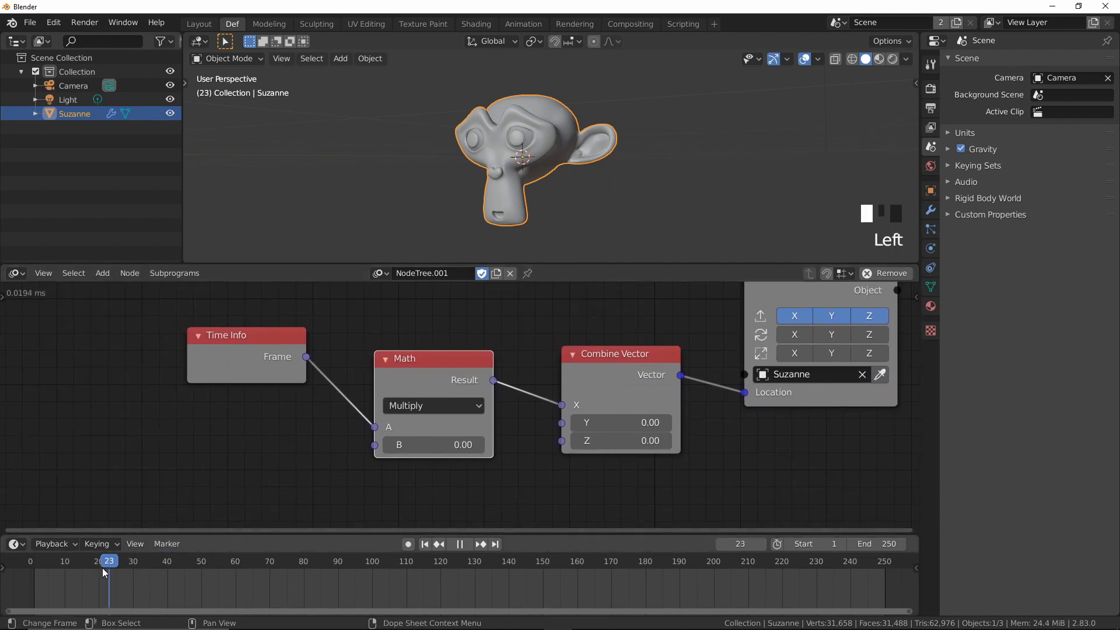
middle_drag(424, 403, 413, 378)
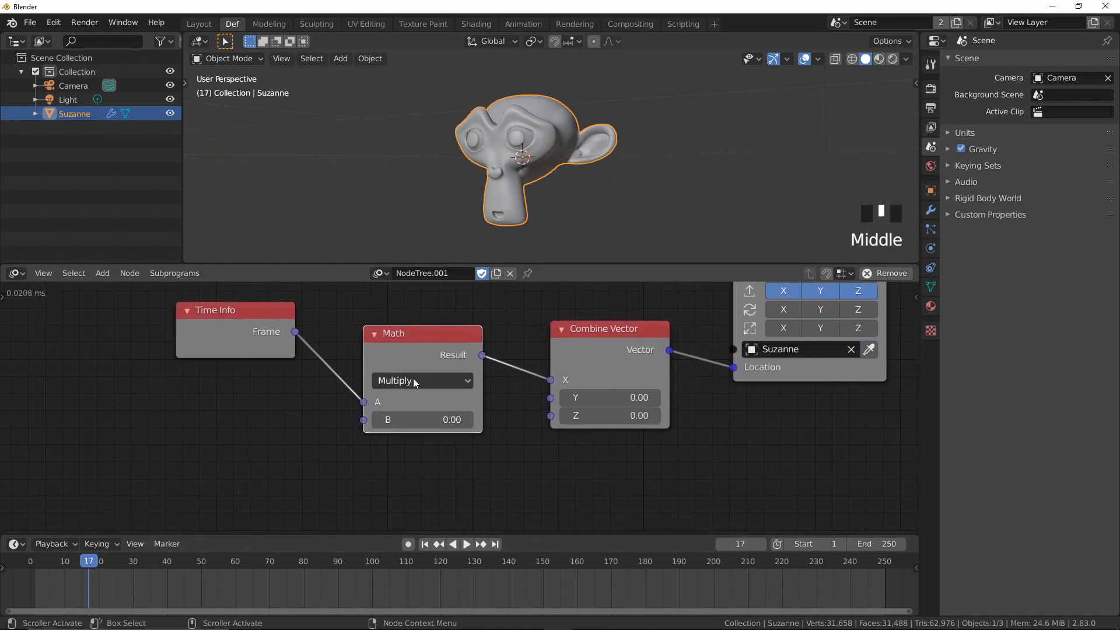
click(425, 381)
click(431, 288)
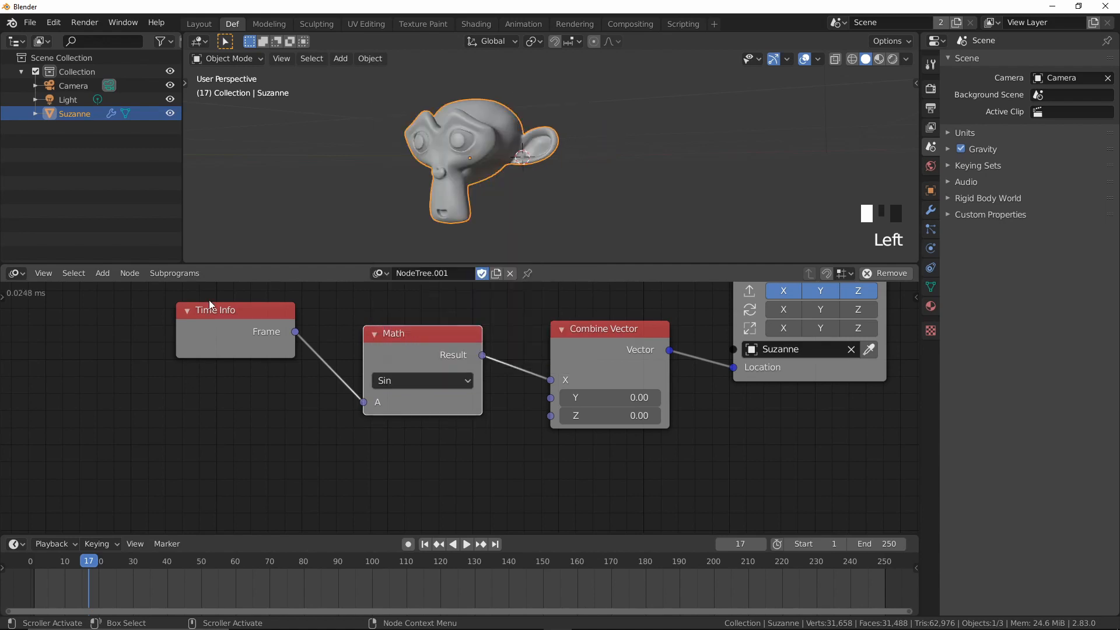
drag(189, 345, 108, 361)
drag(411, 348, 320, 350)
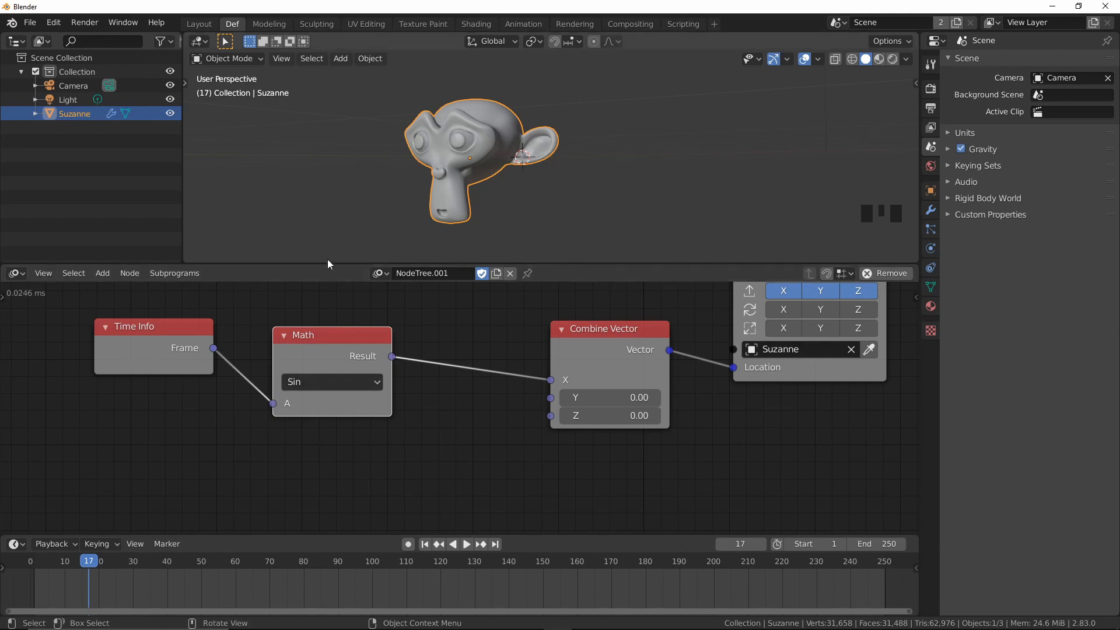
Disconnect the Math result from the Combine Vector X input and attach a Viewer node to the Math Result output
drag(548, 383, 417, 399)
click(342, 342)
key(w)
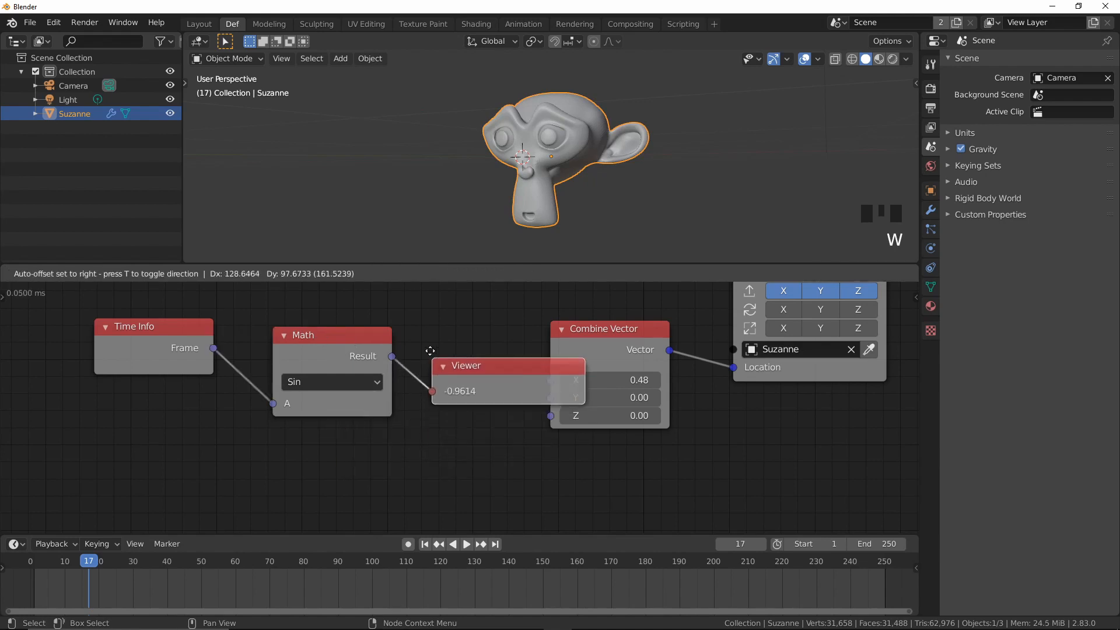
click(429, 338)
Scrub the timeline forward from frame 1 and back to examine the sine values in the Viewer
drag(64, 565, 56, 565)
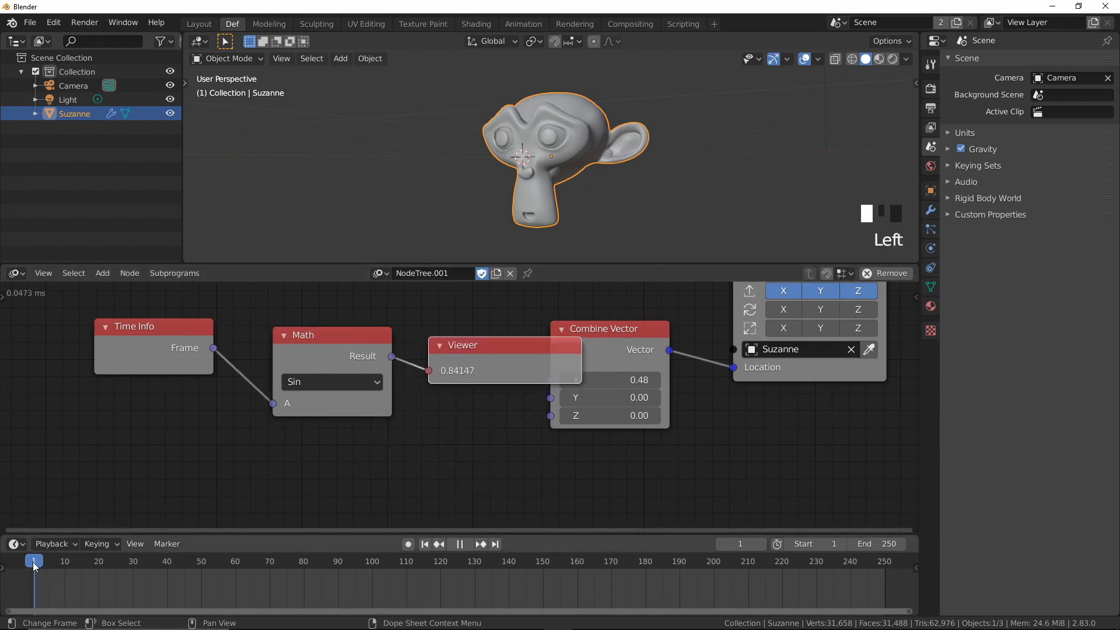
key(space)
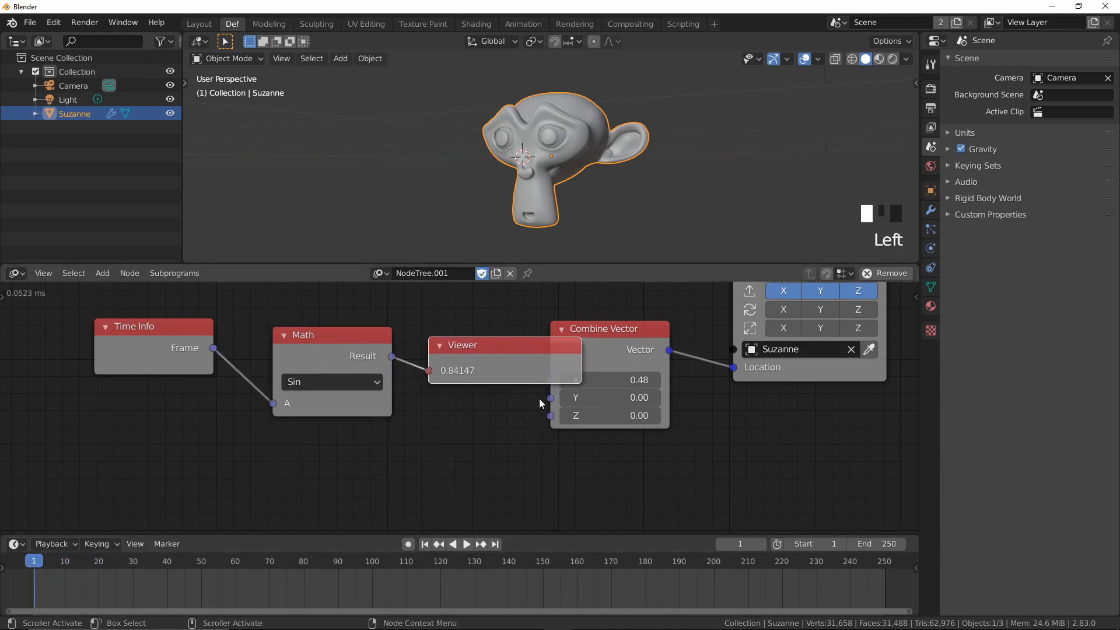
drag(36, 570, 40, 570)
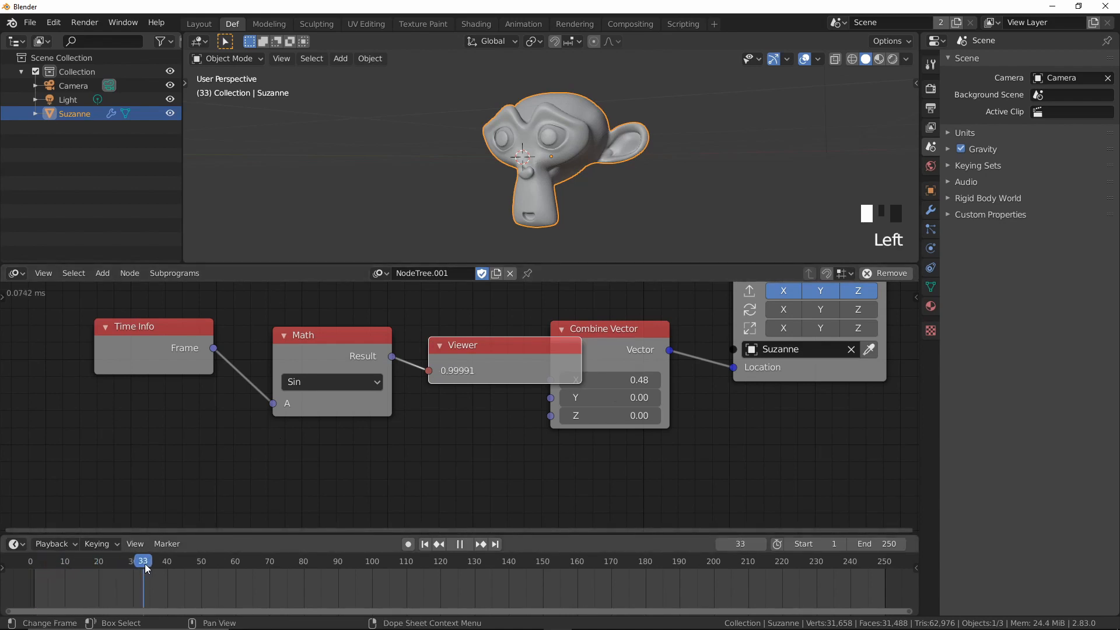
drag(237, 562, 85, 569)
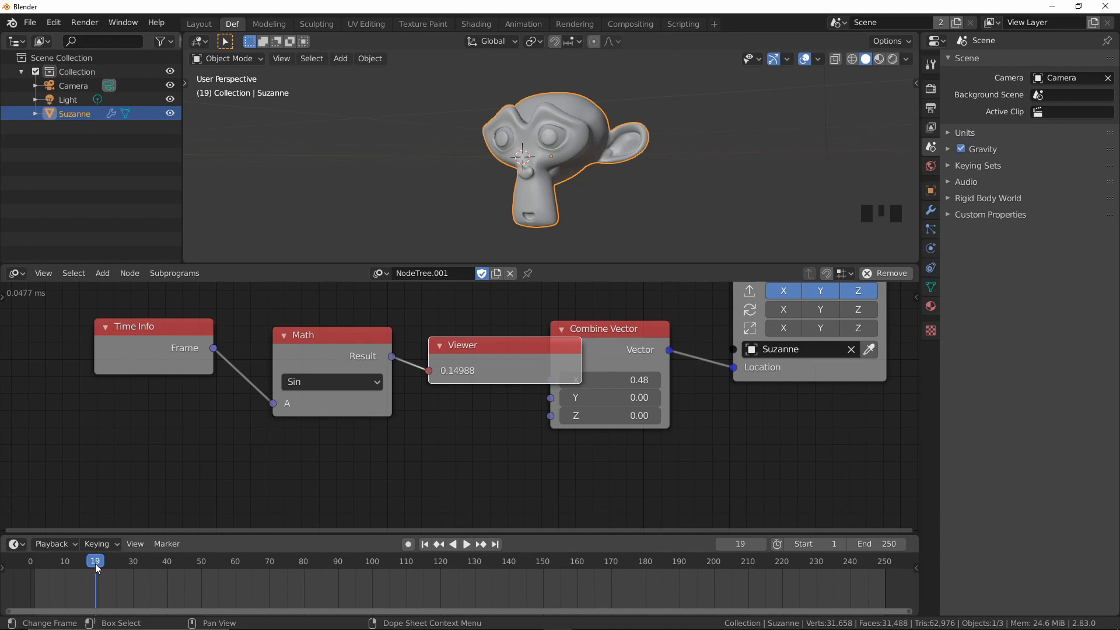
Replace the Viewer with two Viewer nodes, one on the Time Info Frame output and one on the Math Result output
key(Delete)
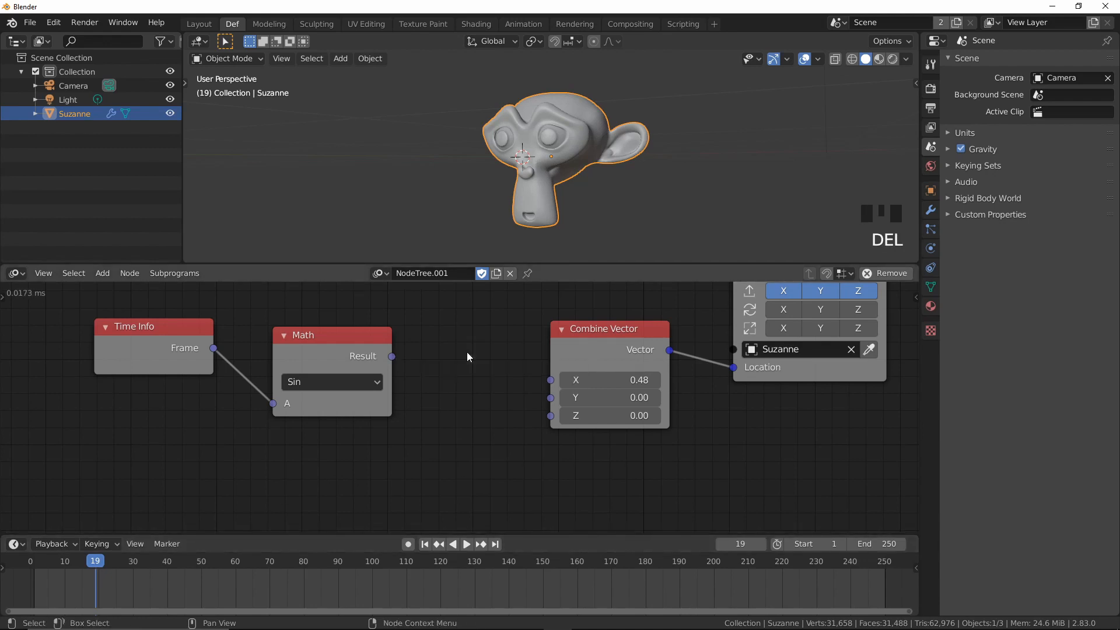
drag(277, 351, 330, 346)
click(191, 327)
key(w)
click(254, 290)
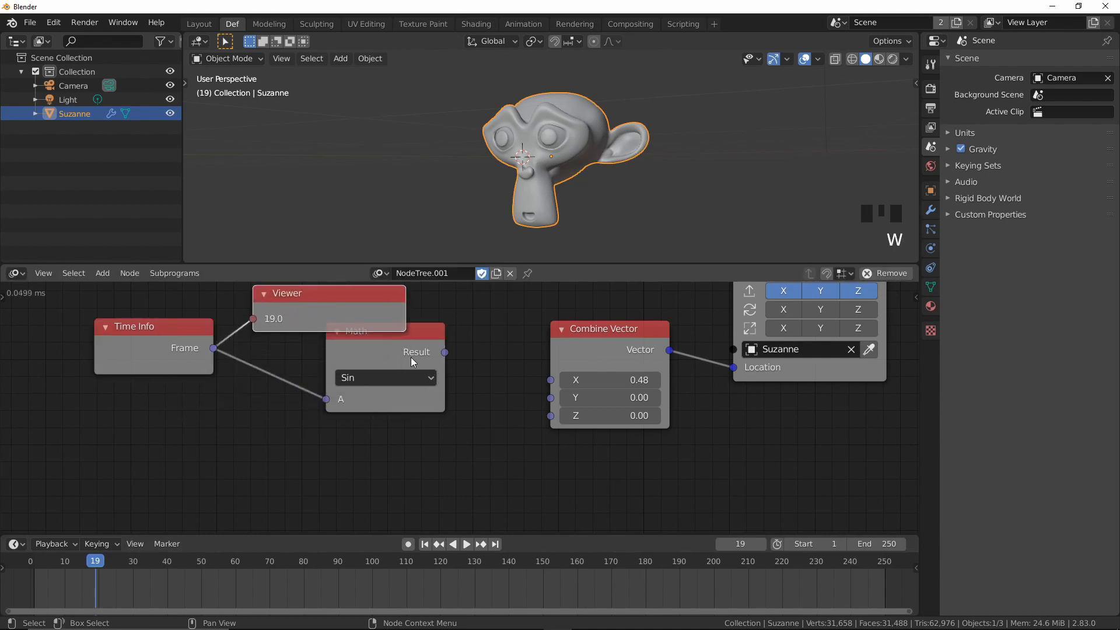
drag(379, 350, 345, 372)
key(w)
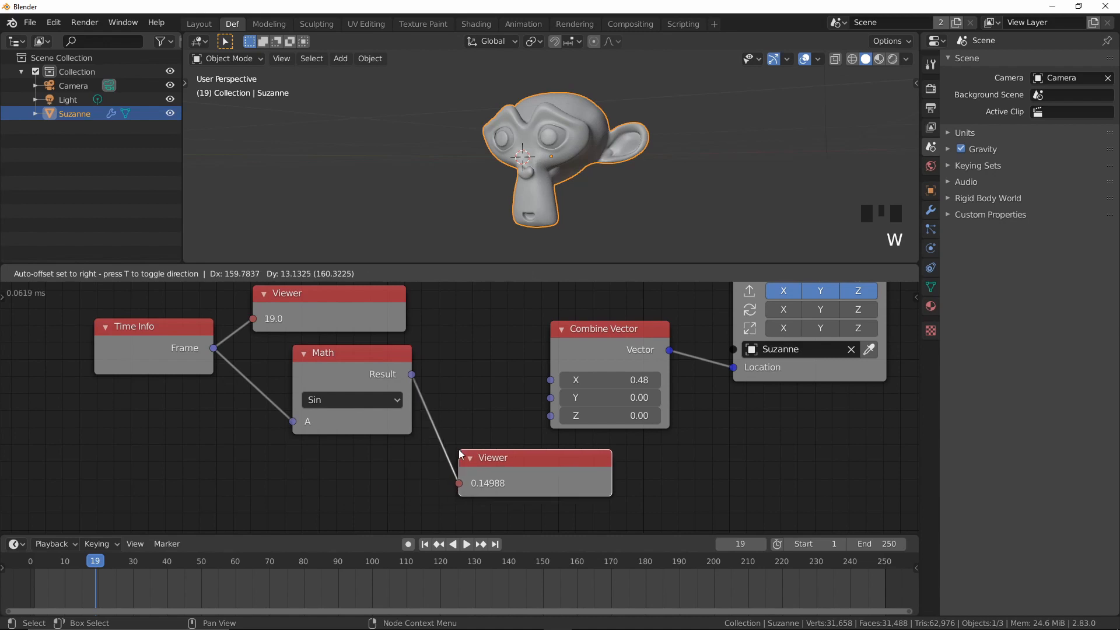
click(458, 450)
Scrub the timeline to compare the frame number with the sine result in the two Viewers
key(space)
click(74, 569)
drag(74, 569, 109, 548)
key(Escape)
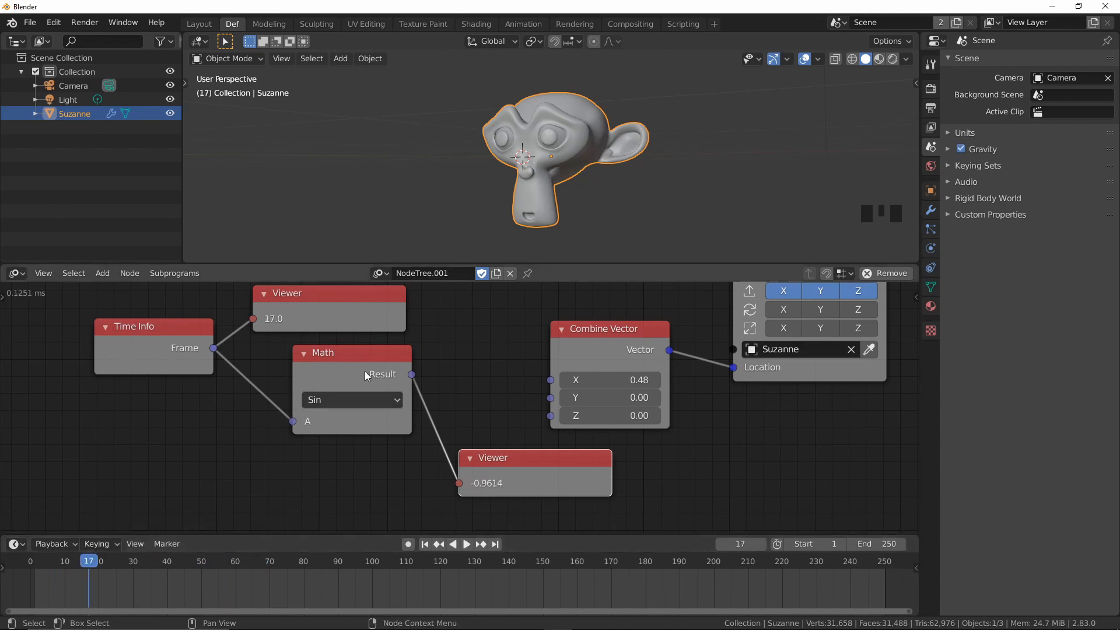
Connect the Math Result output to the Combine Vector Z input and play the animation from frame 0
drag(412, 374, 496, 330)
drag(552, 421, 554, 422)
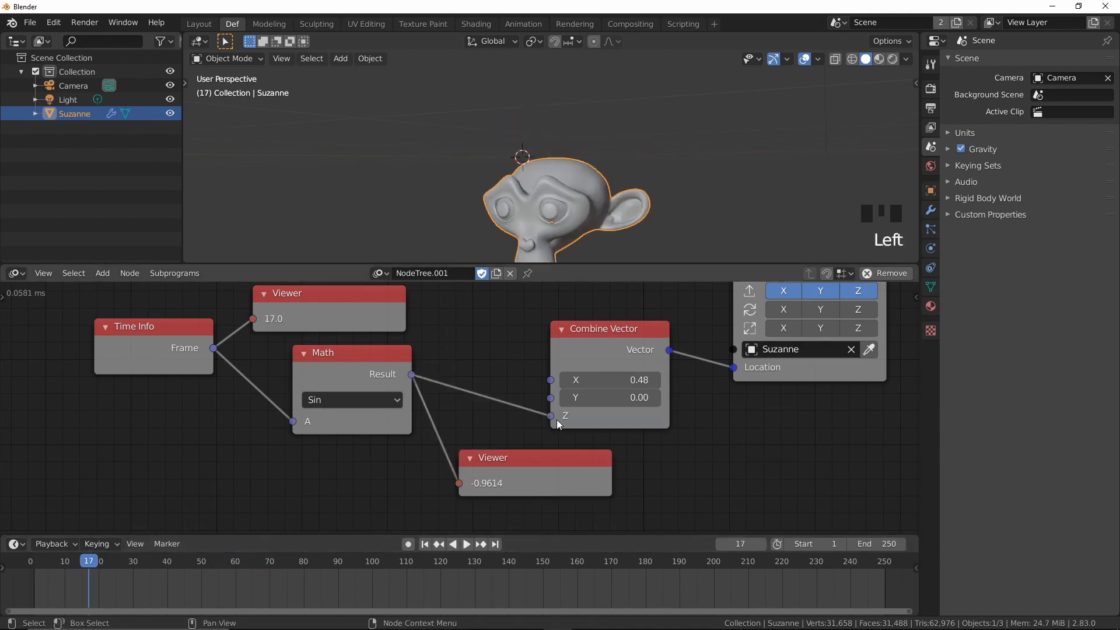
drag(43, 564, 30, 565)
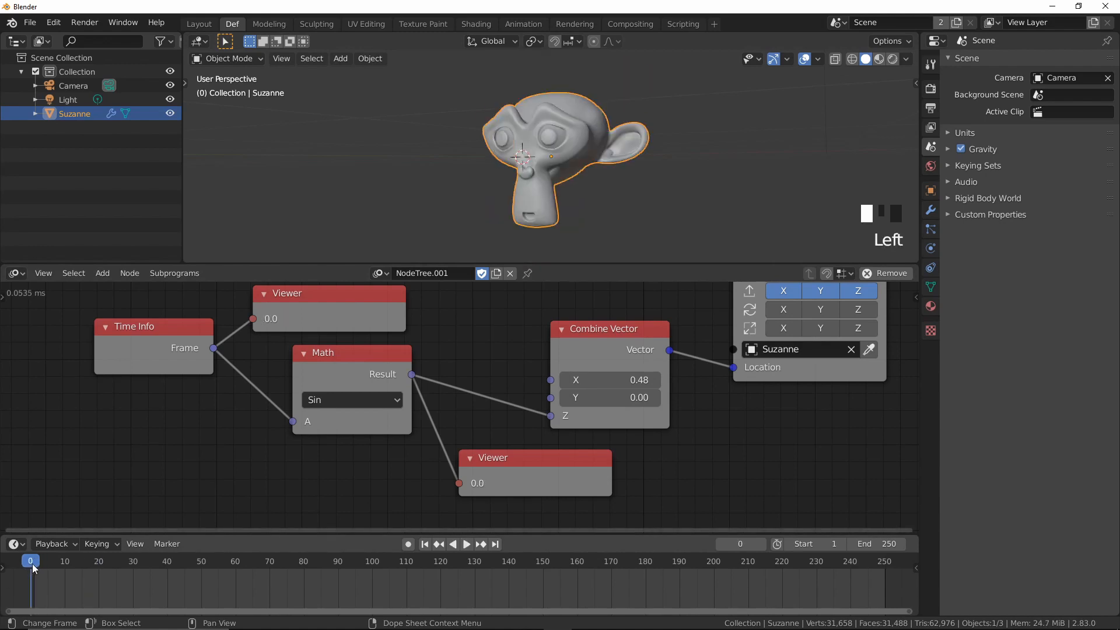
click(467, 544)
scroll(589, 173, down, 2)
middle_drag(589, 173, 539, 169)
scroll(545, 141, down, 2)
scroll(545, 141, up, 1)
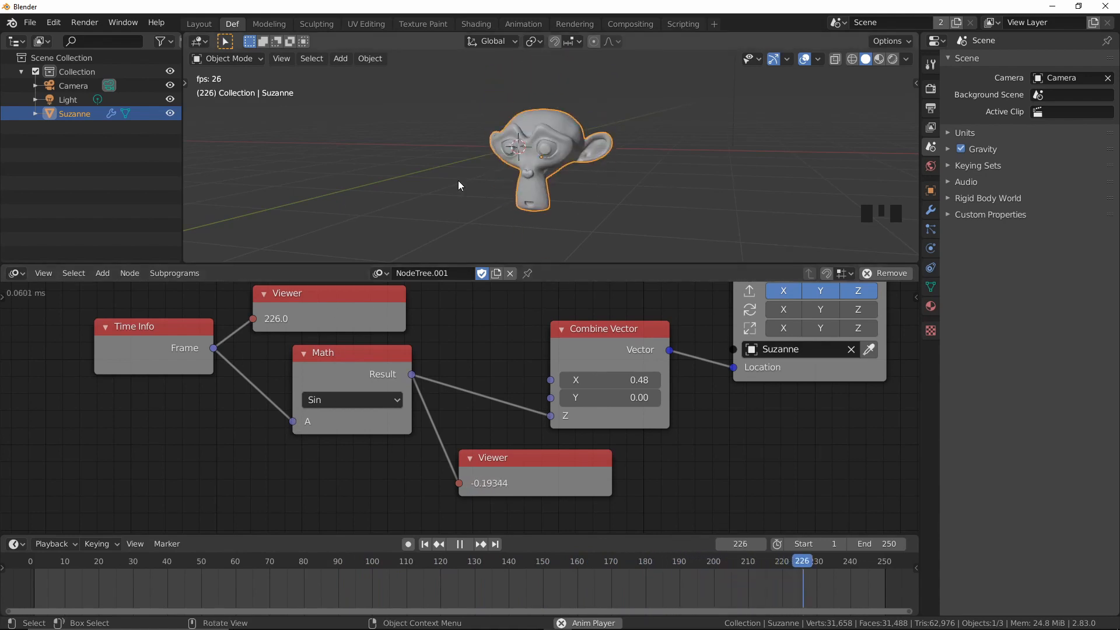
Insert a Math node set to Multiply between the Time Info Frame output and the Sin Math node's A input
drag(176, 324, 93, 345)
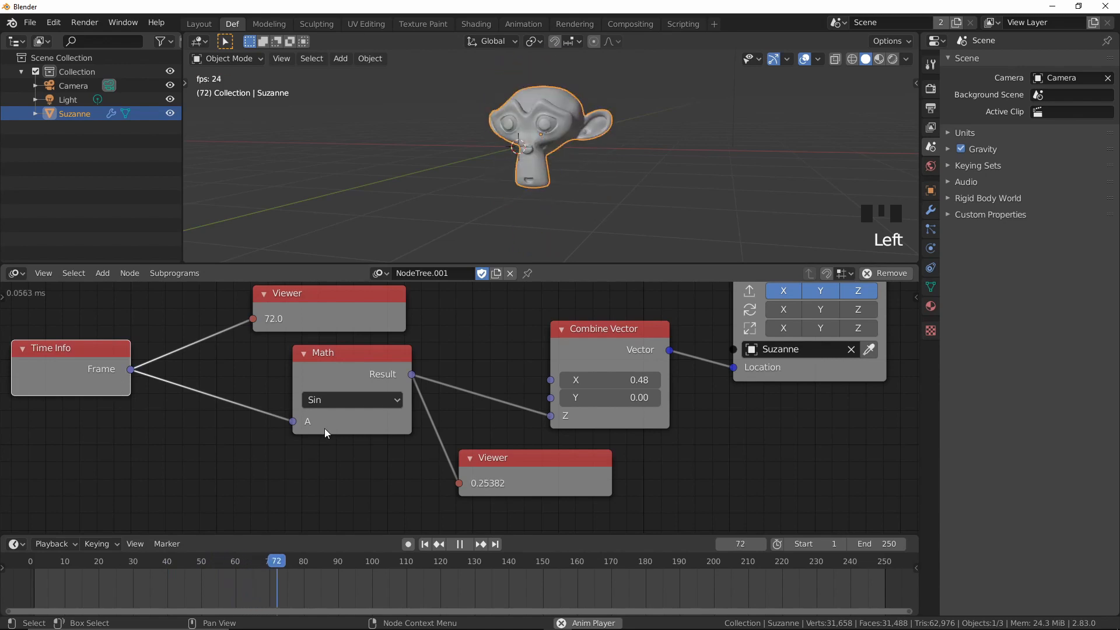
middle_drag(285, 438, 375, 436)
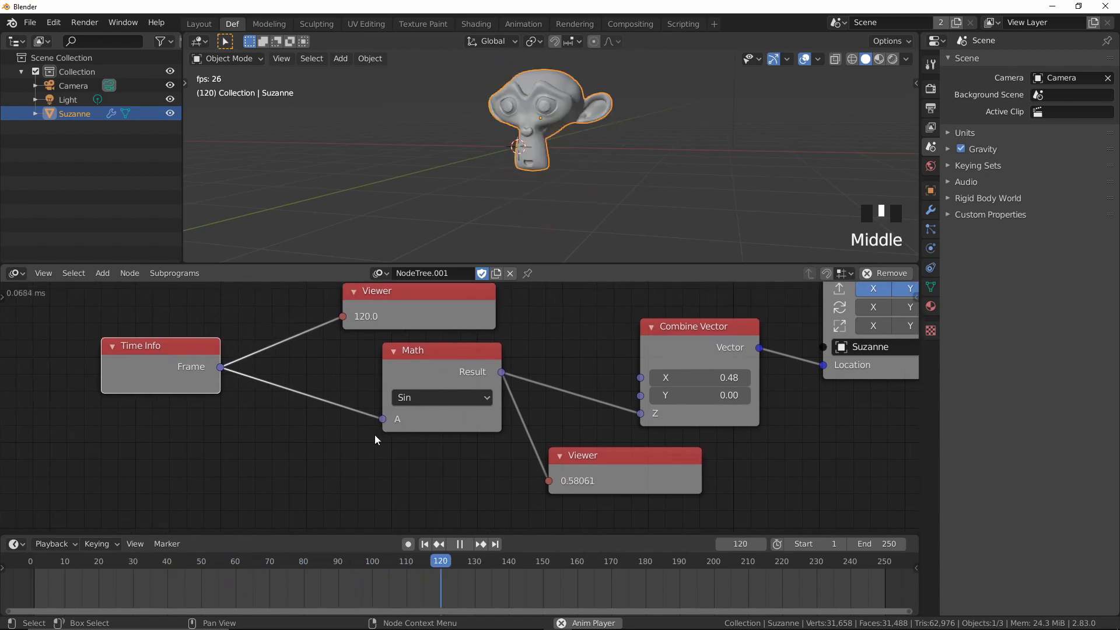
key(ctrl+a)
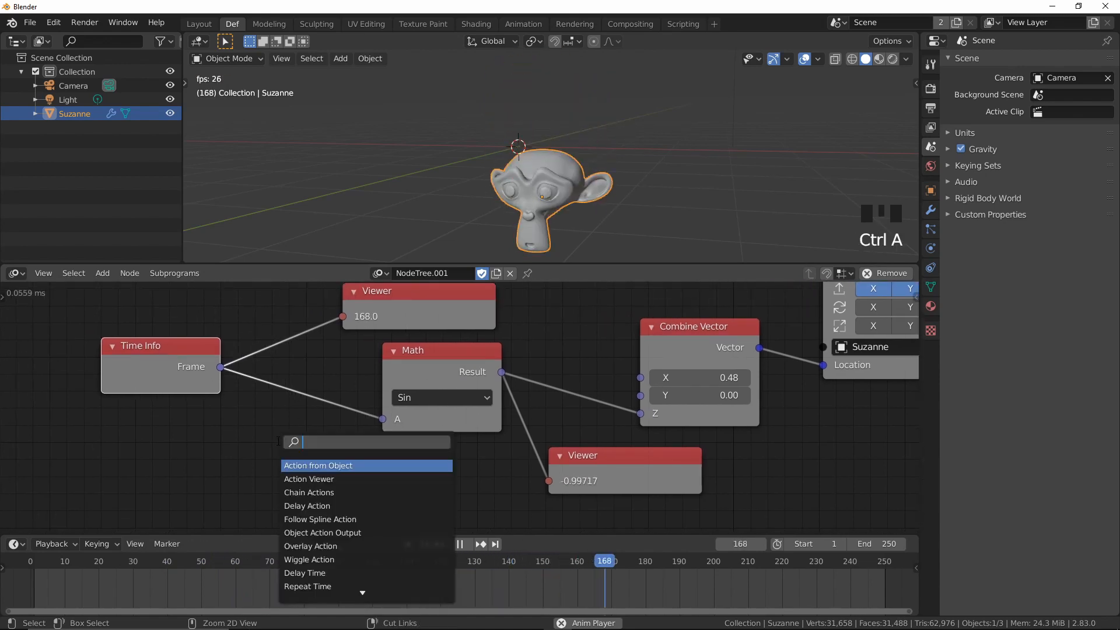
text(mul)
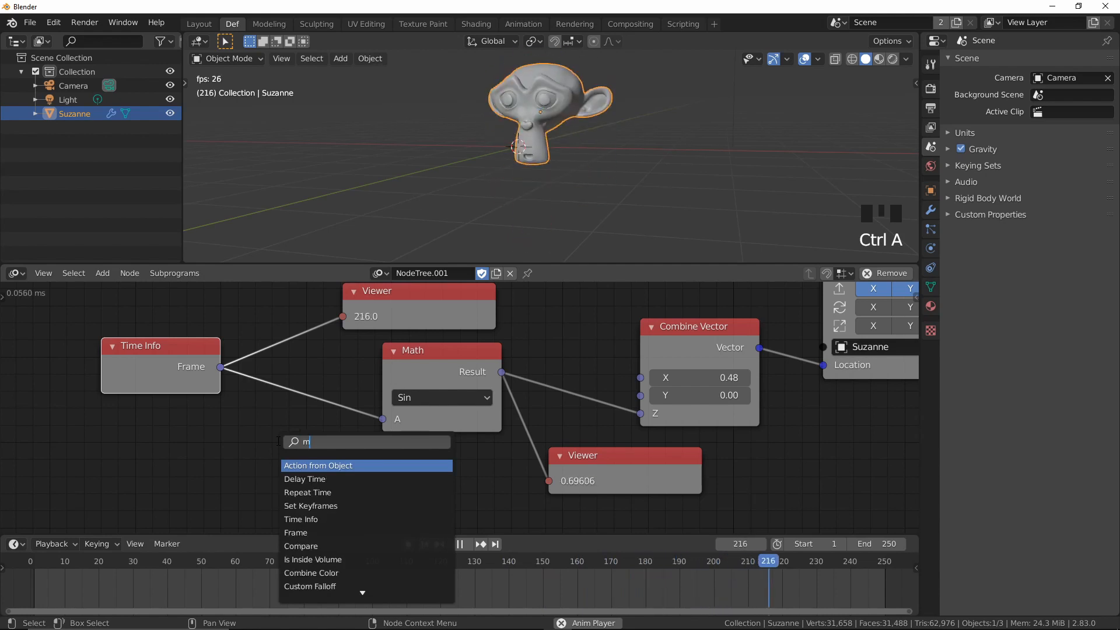
key(Return)
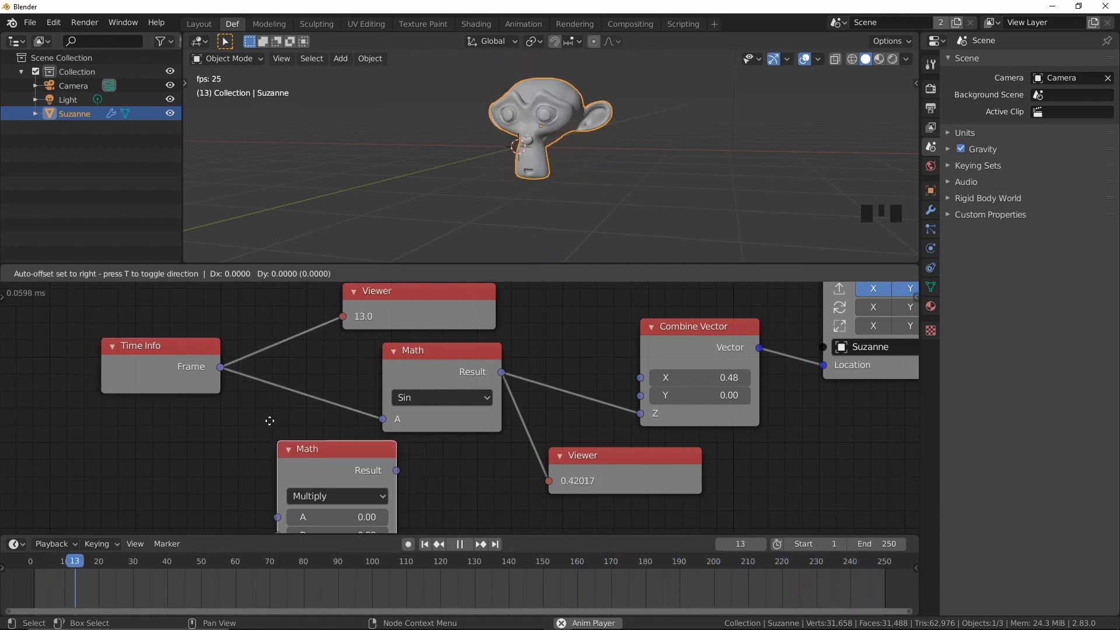
click(252, 381)
Set the Multiply node's B value to 0.25, watch Suzanne's slowed oscillation, and stop the playback
click(343, 474)
key(BackSpace)
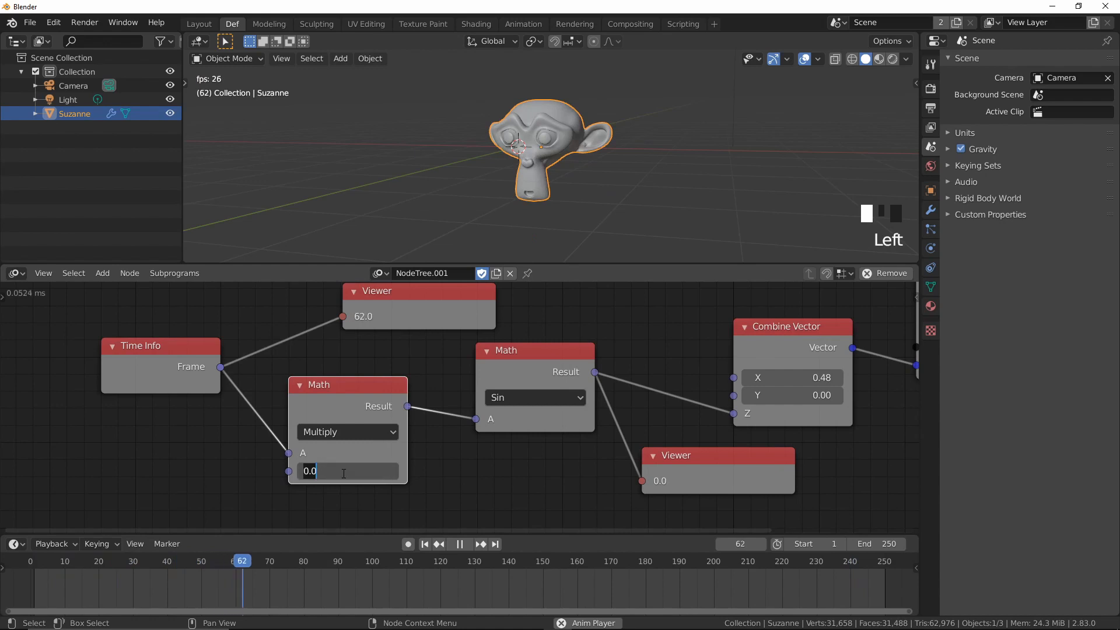
text(.25)
key(Return)
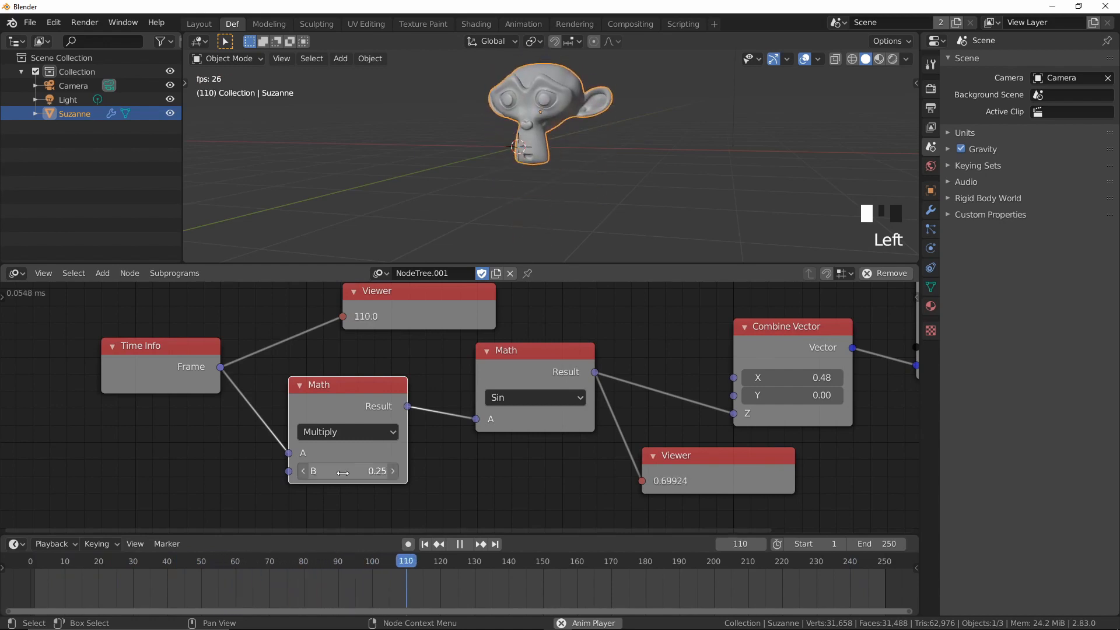
mouse_move(543, 175)
middle_down()
mouse_move(457, 181)
mouse_move(455, 171)
mouse_move(526, 172)
middle_up()
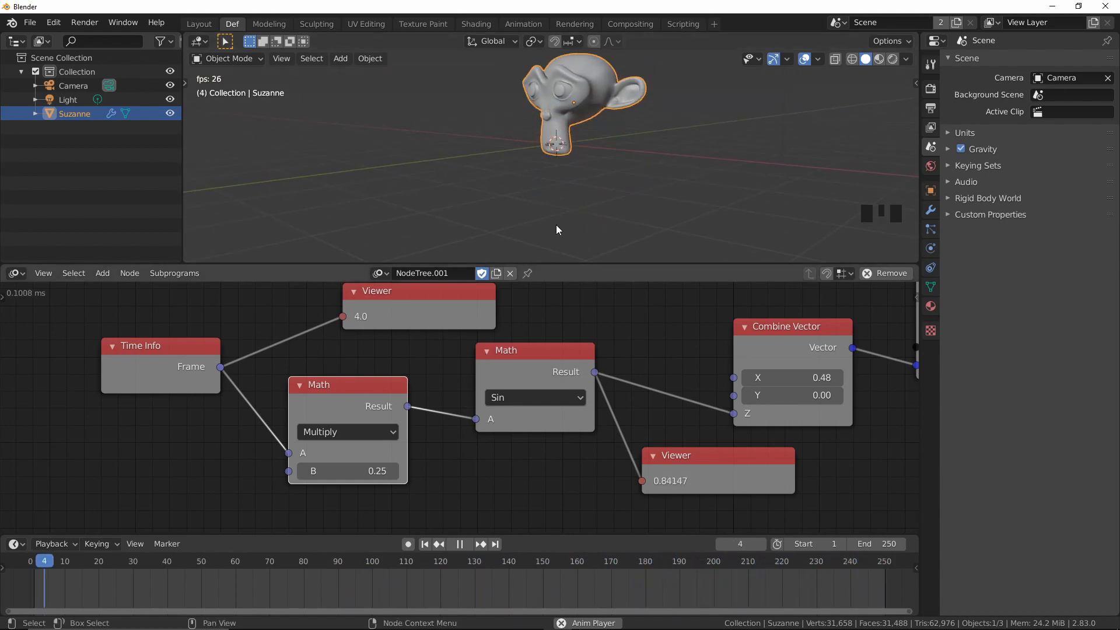
key(space)
key(Escape)
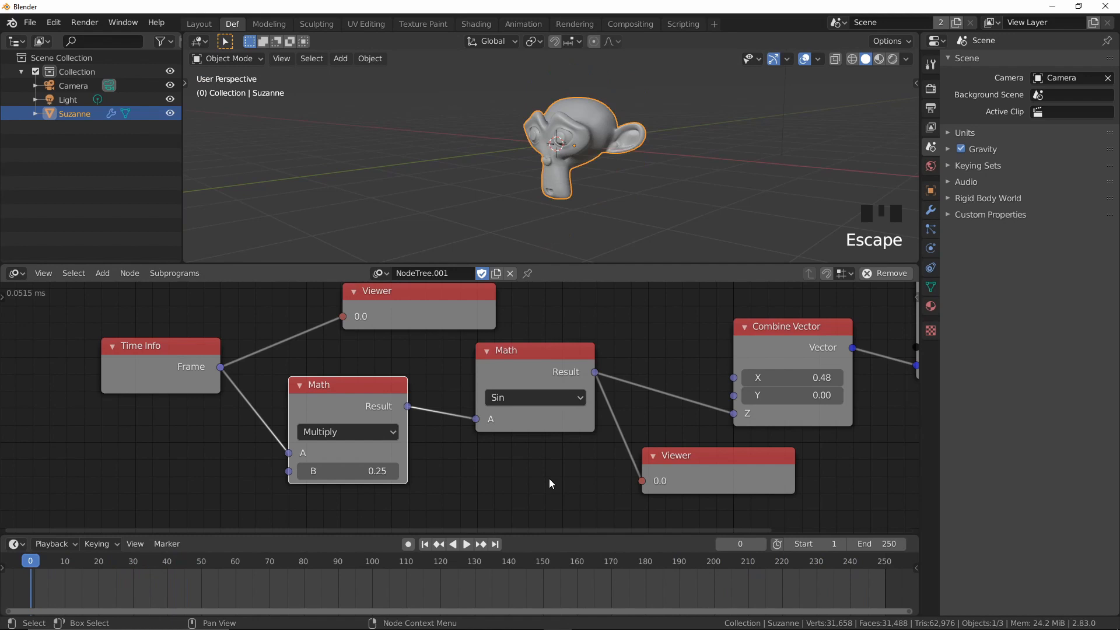
Scrub the timeline to frame 7 and examine Suzanne's height against the sine result
click(35, 565)
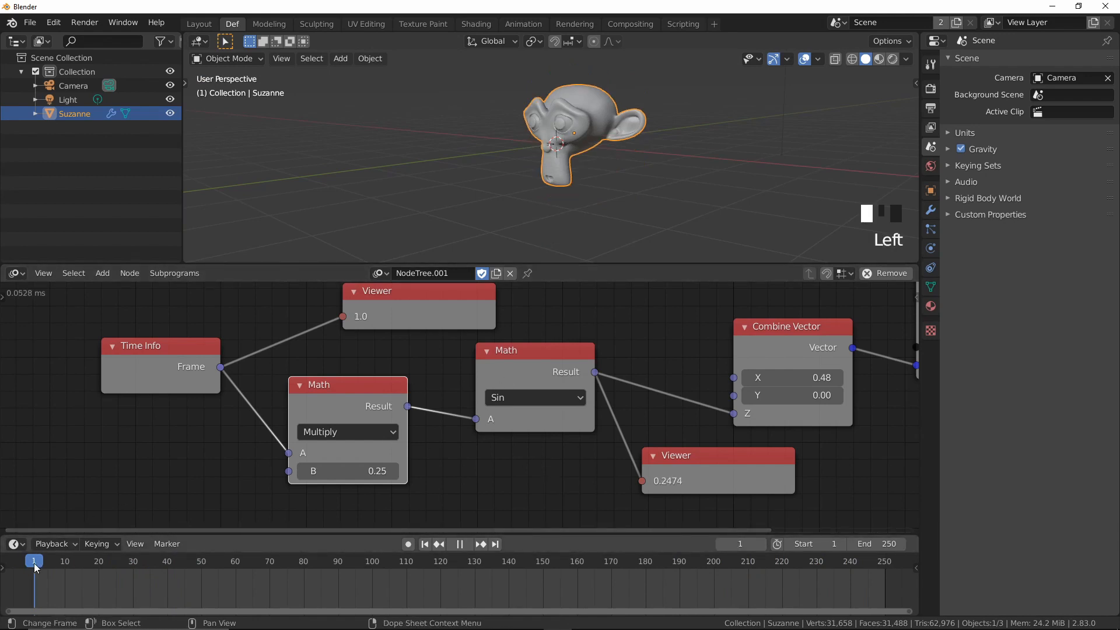
drag(35, 565, 57, 569)
scroll(514, 198, down, 2)
shift+middle_drag(513, 197, 543, 97)
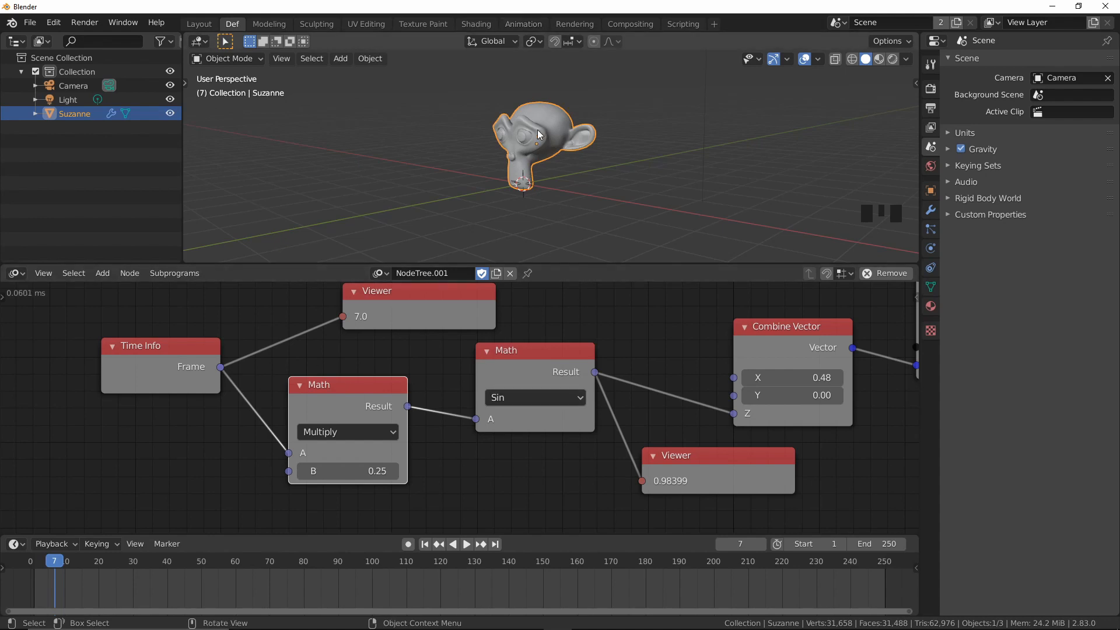
Try Cos as the Sin Math node's operation to compare Suzanne's position, and switch it back to Sin
click(544, 398)
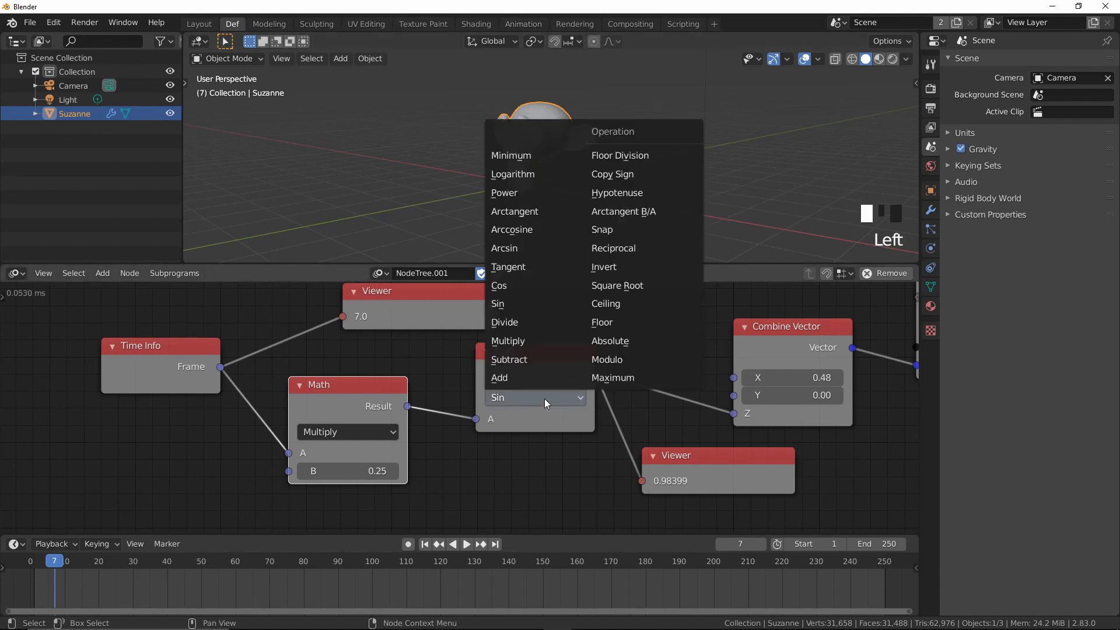
click(522, 282)
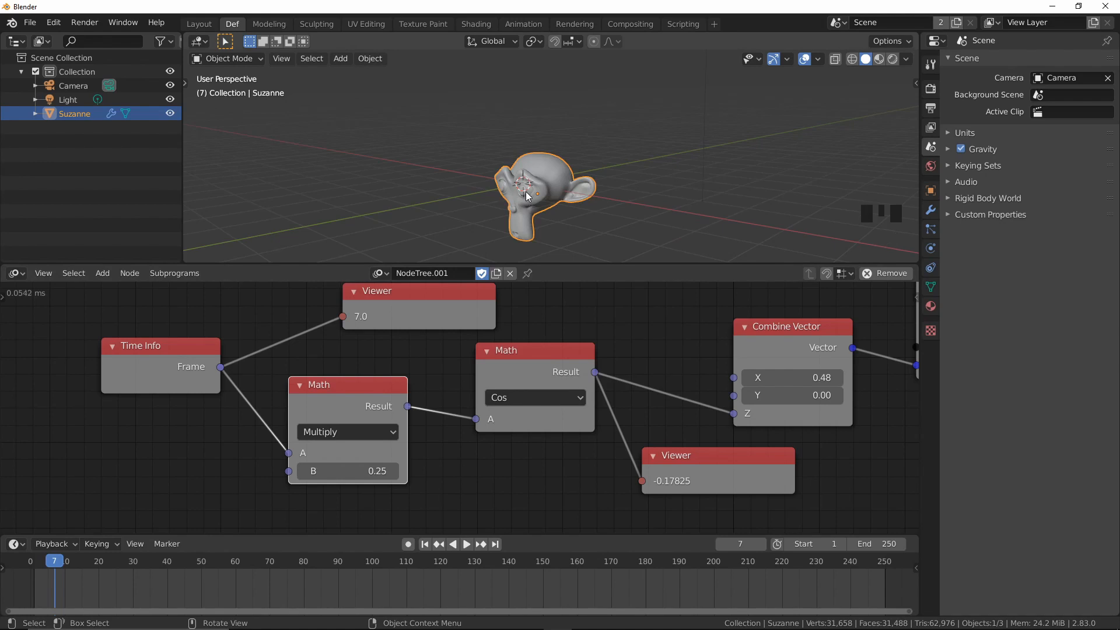
mouse_move(527, 196)
middle_down()
mouse_move(474, 159)
mouse_move(558, 203)
mouse_move(549, 191)
middle_up()
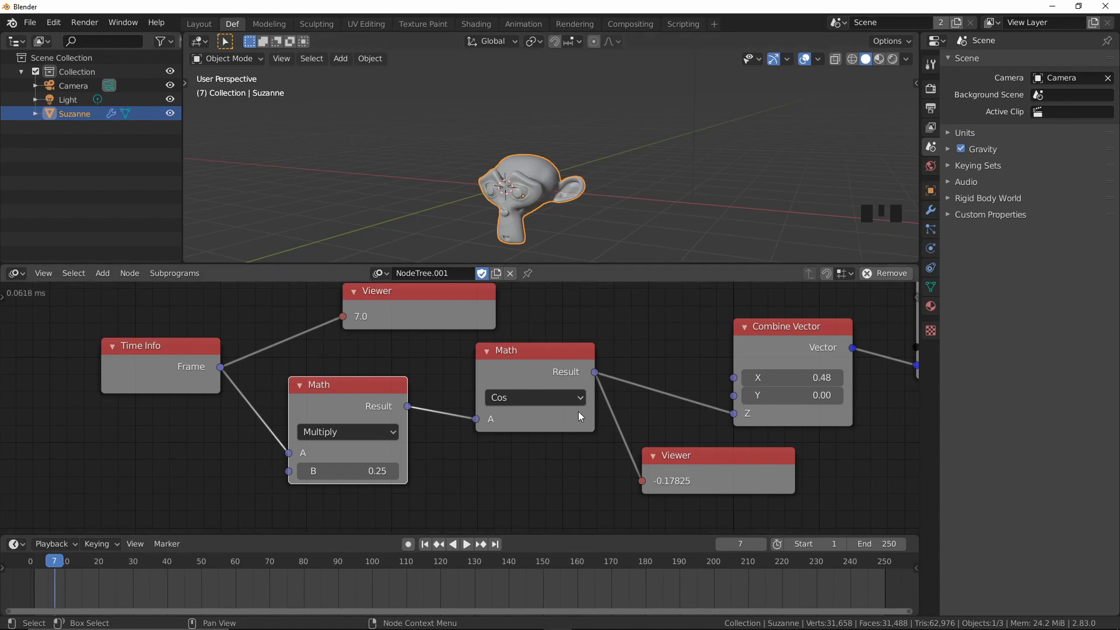
click(539, 396)
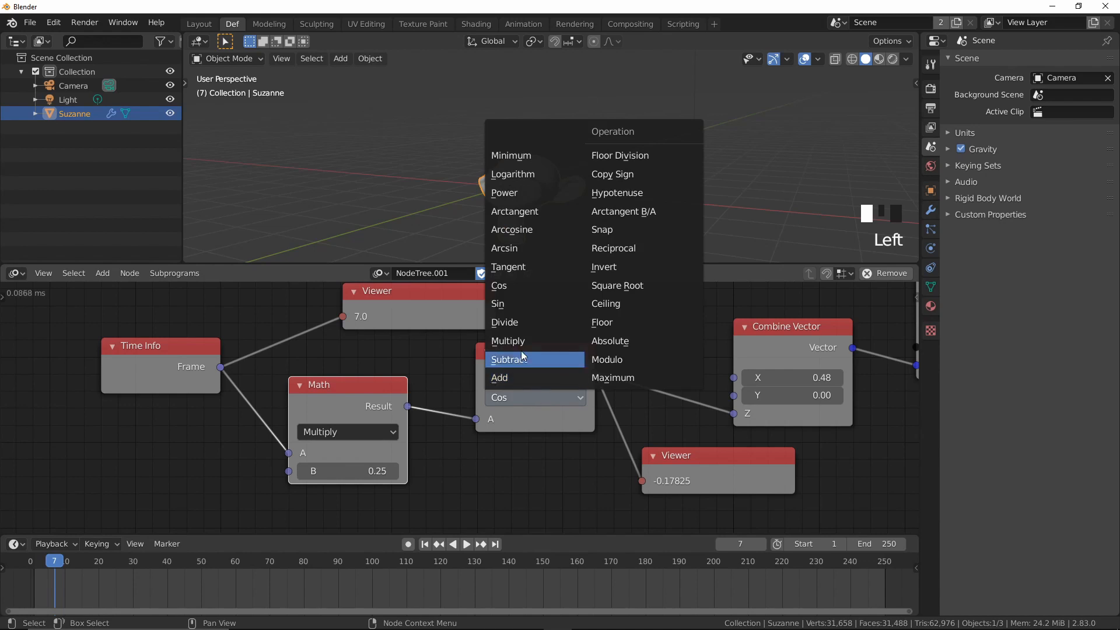
click(509, 302)
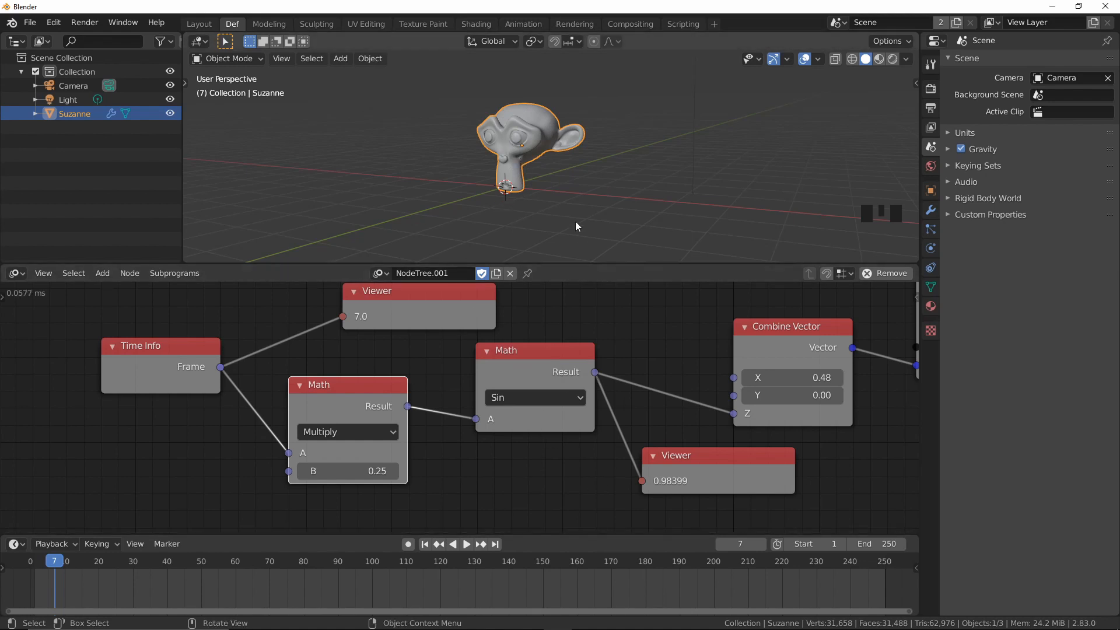
Delete the Viewer on the Sin Math output and reposition the Sin Math and Combine Vector nodes
middle_drag(560, 189, 500, 162)
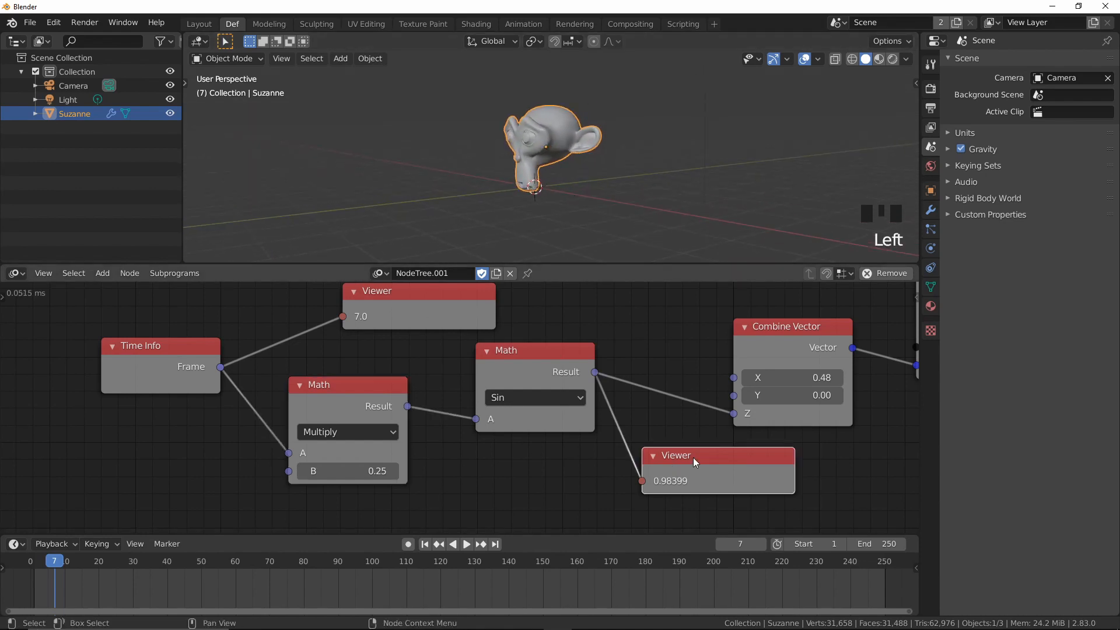
key(Delete)
drag(567, 366, 596, 374)
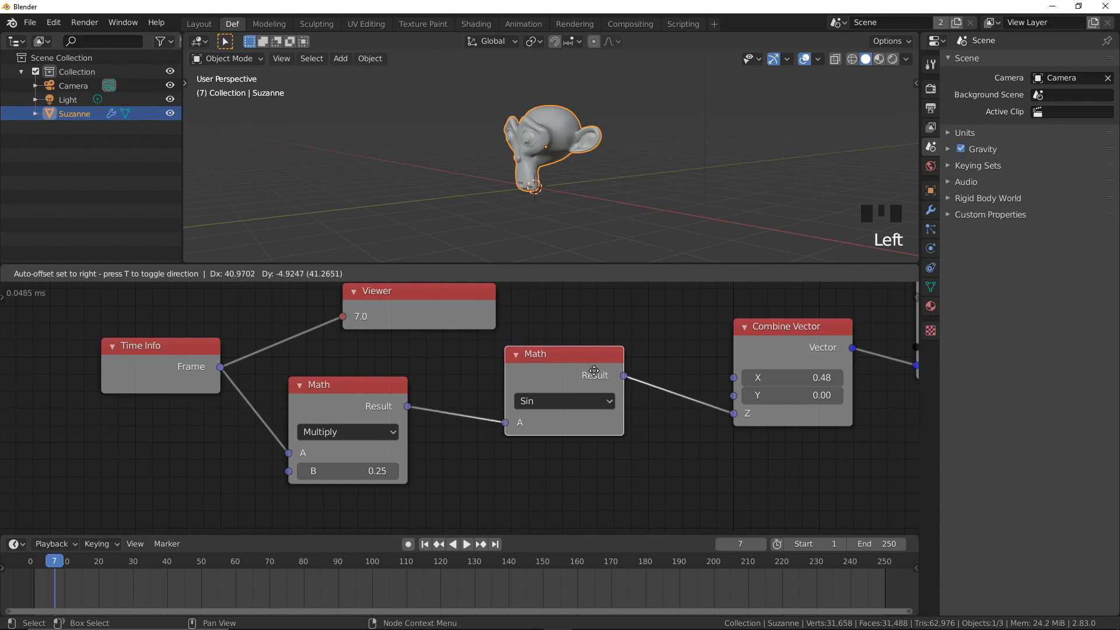
drag(749, 411, 757, 407)
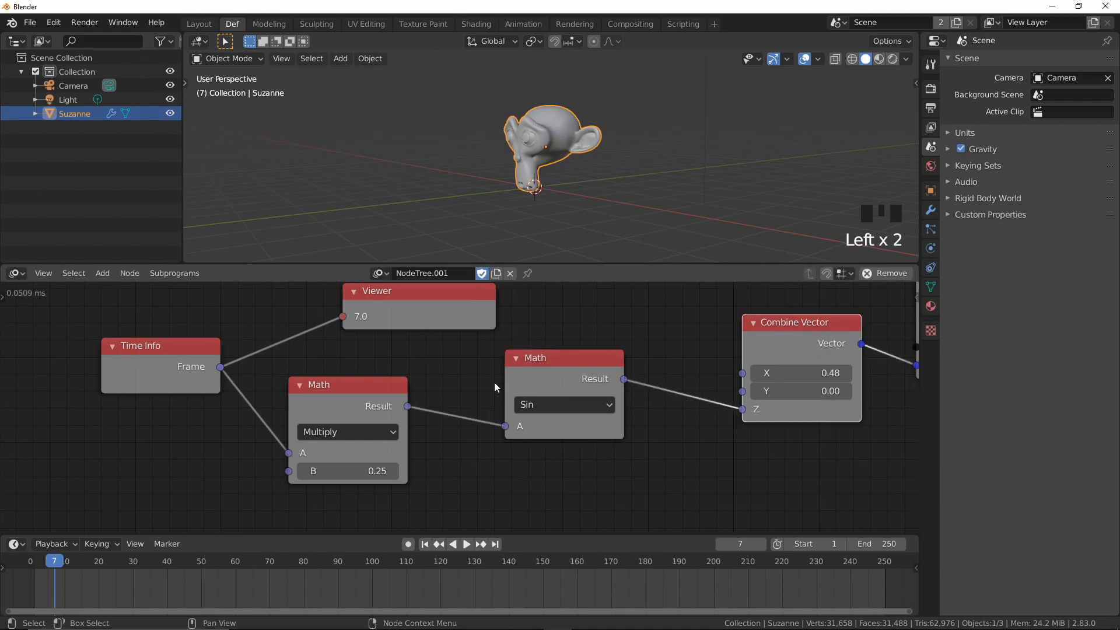
Duplicate the Sin Math node, feed its A input from the Multiply Result, and link its Result to Combine Vector Y
key(shift+d)
click(540, 464)
middle_drag(403, 424, 405, 352)
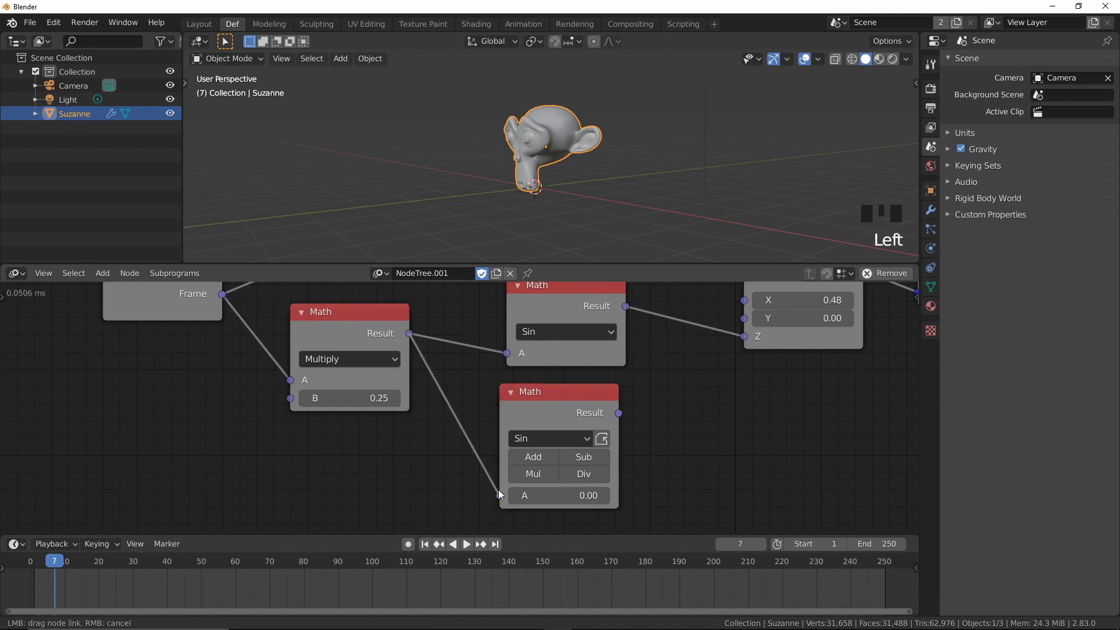
drag(499, 492, 500, 495)
drag(658, 400, 745, 320)
middle_drag(702, 390, 687, 395)
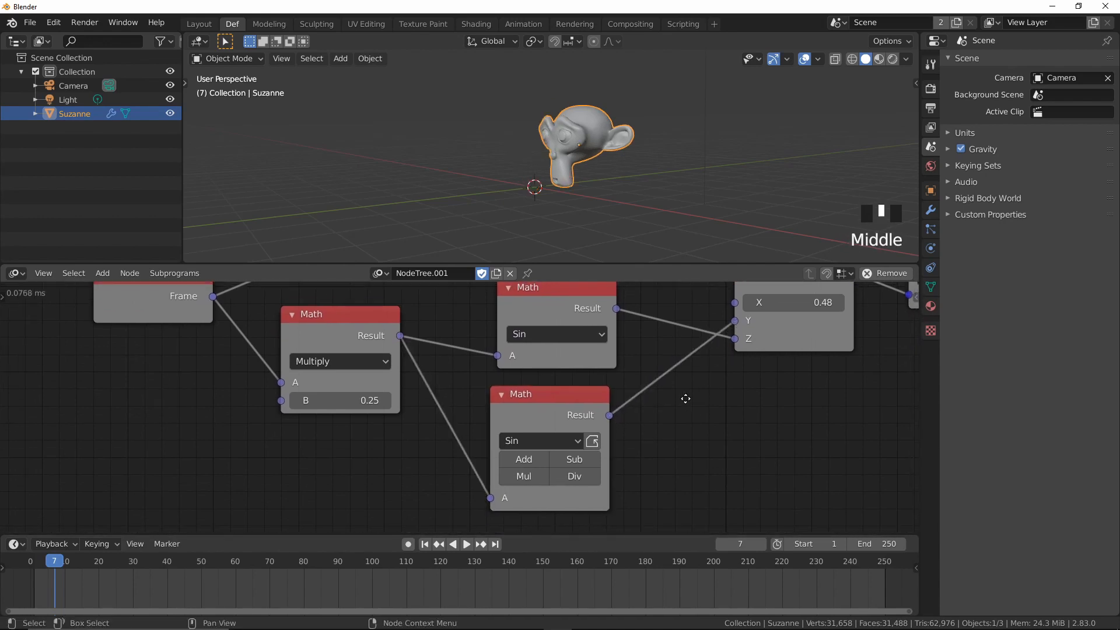
Play the animation and set the duplicated Math node to Cos so Suzanne moves in a circle
click(465, 544)
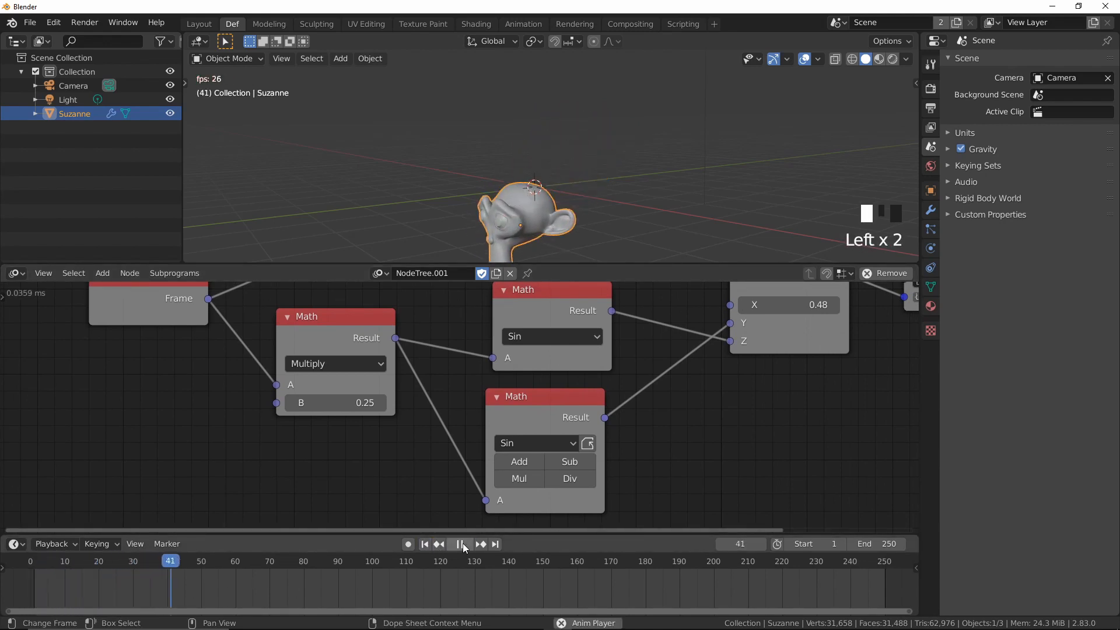
click(527, 439)
click(522, 332)
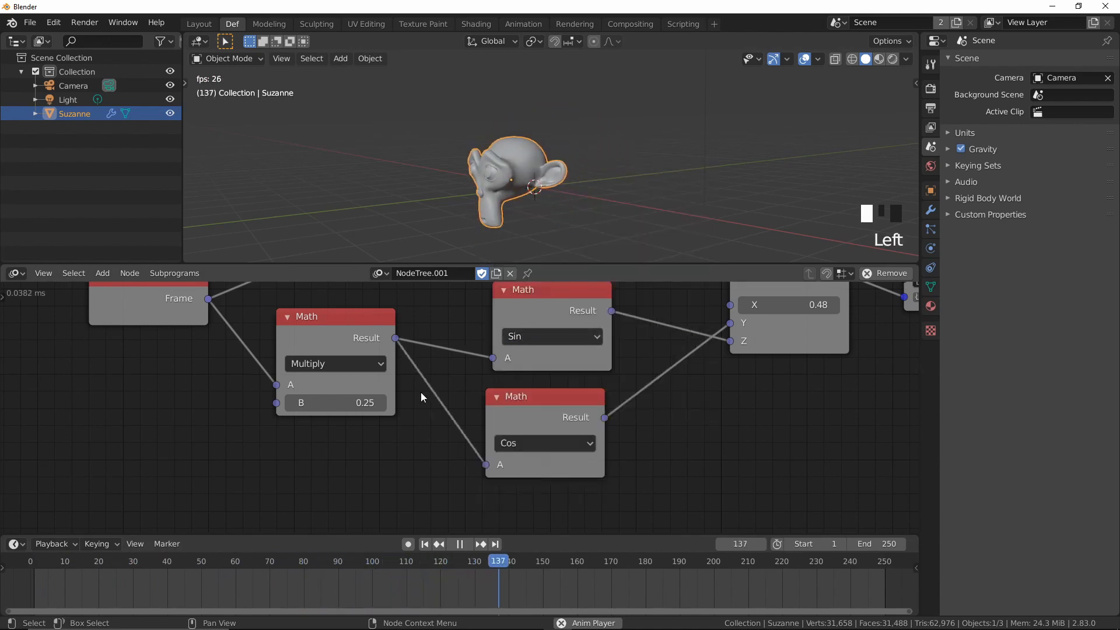
scroll(583, 140, up, 2)
middle_drag(584, 140, 513, 150)
middle_drag(671, 234, 551, 175)
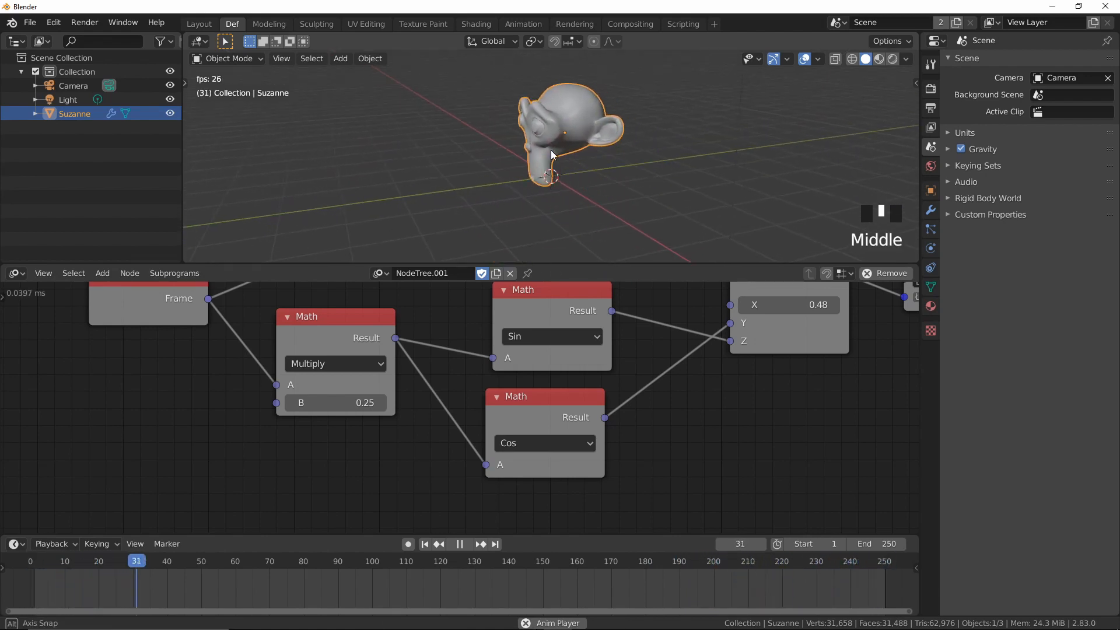
Insert a Multiply Numbers node between the Sin Math Result and the Combine Vector Z input
middle_drag(685, 392, 474, 404)
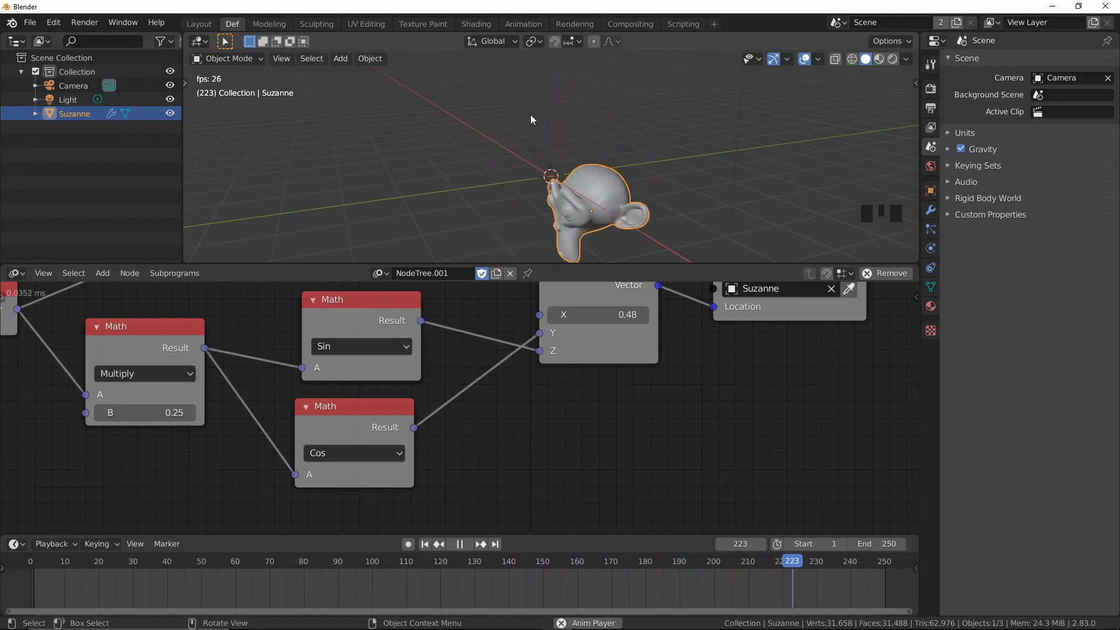
key(ctrl+a)
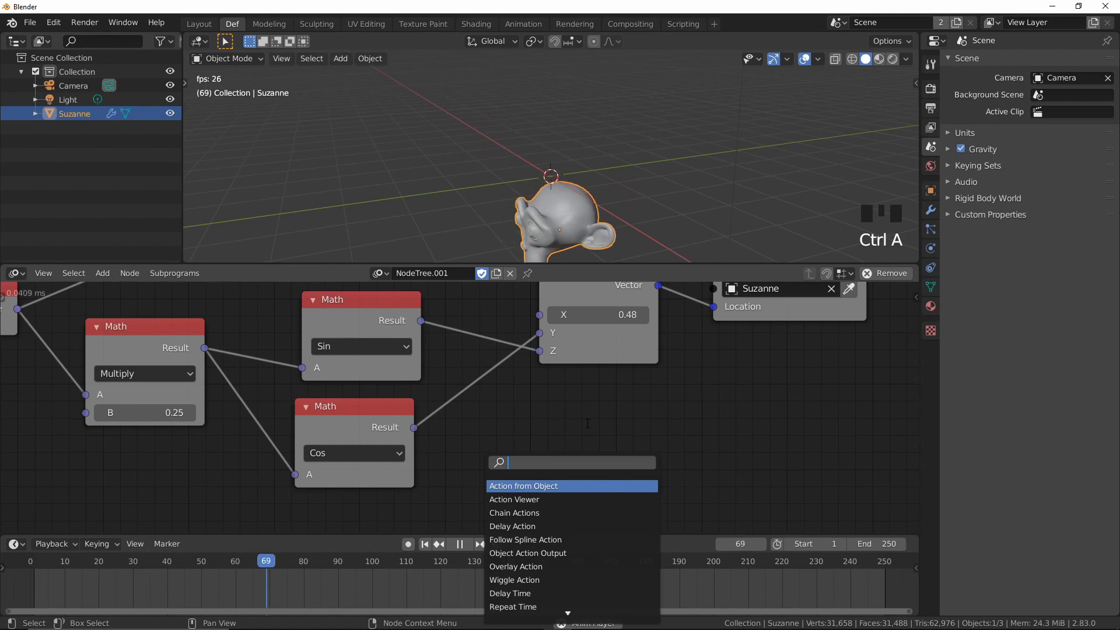
text(mult)
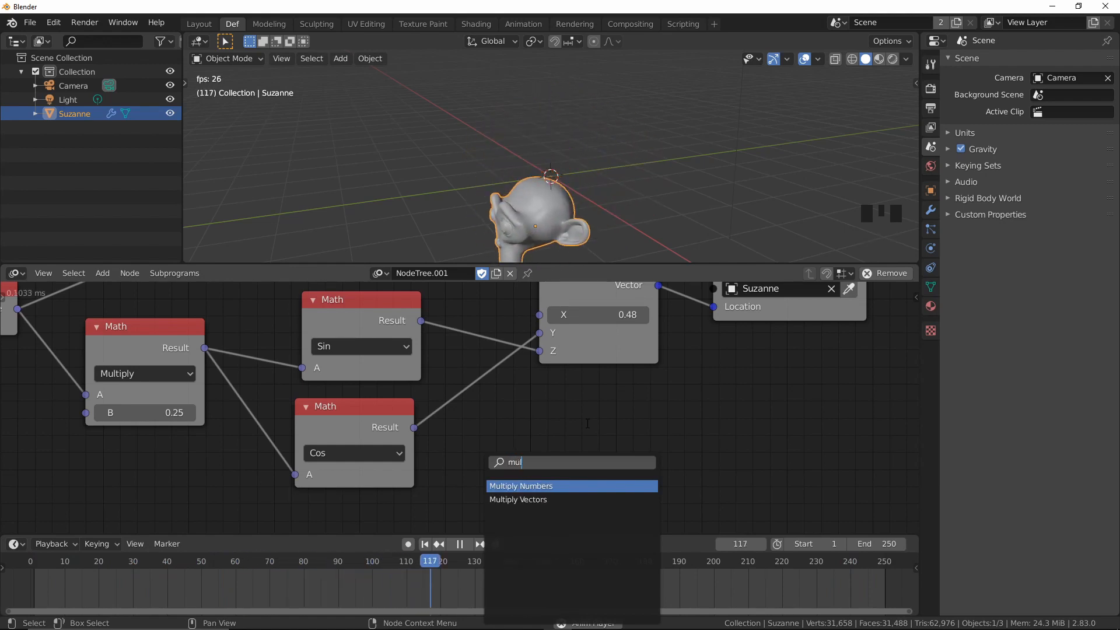
key(Return)
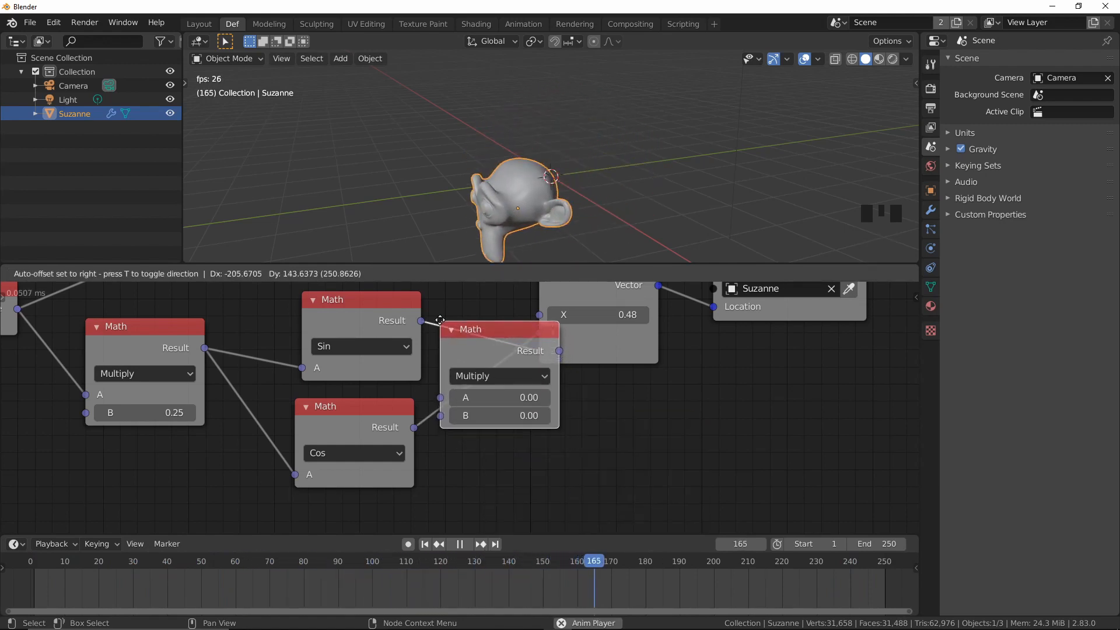
click(490, 322)
drag(510, 331, 488, 308)
click(480, 304)
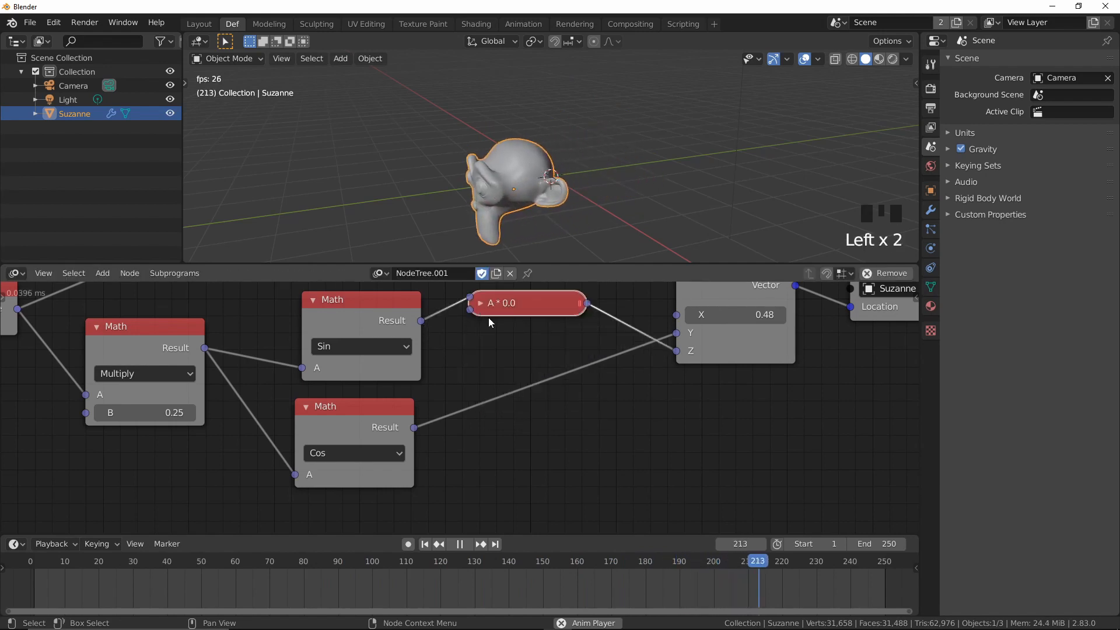
Set the B value of the Multiply node after Sin to 3
click(480, 303)
click(537, 388)
text(3)
key(Return)
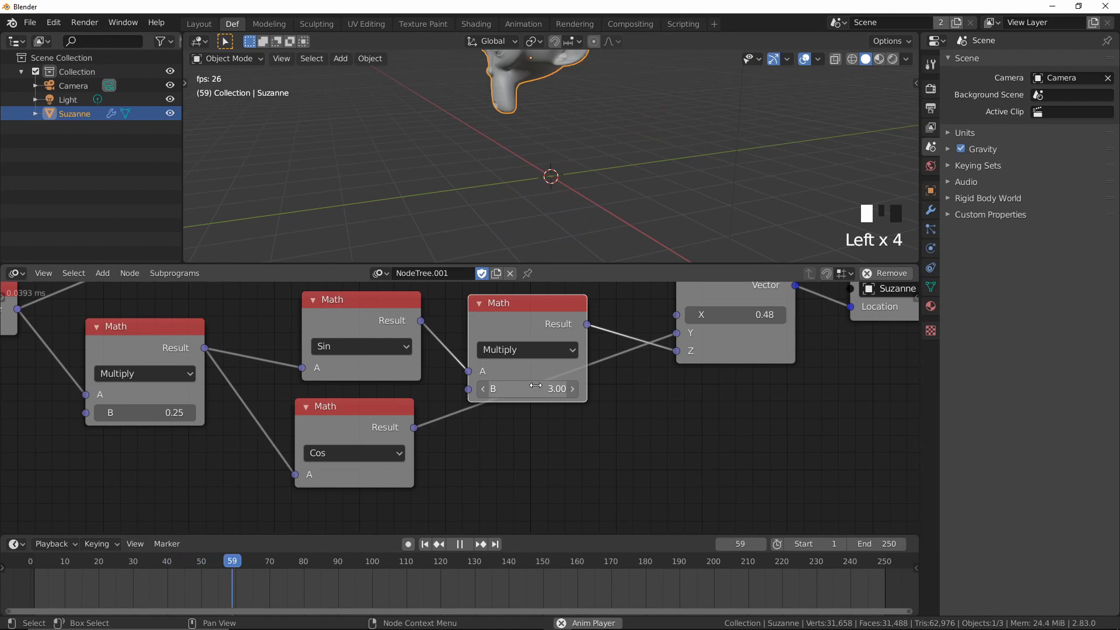
Collapse the Multiply by 3 node and insert a duplicate between the Cos Result and the Combine Vector Y input
click(479, 303)
click(480, 304)
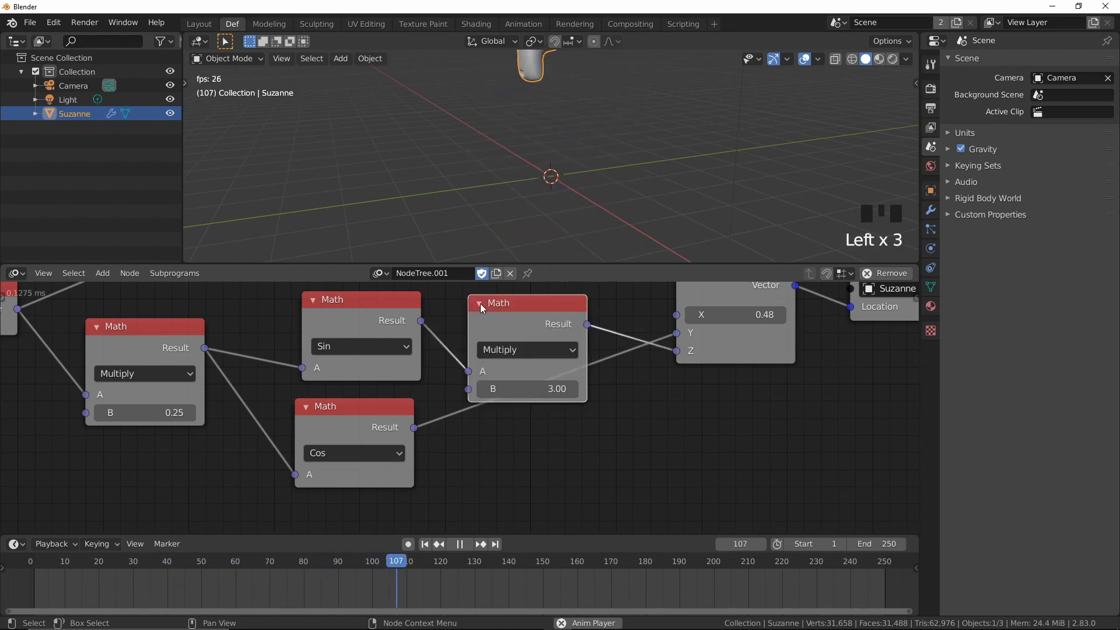
click(480, 304)
drag(534, 307, 496, 329)
key(shift+d)
click(501, 407)
middle_drag(503, 224, 474, 124)
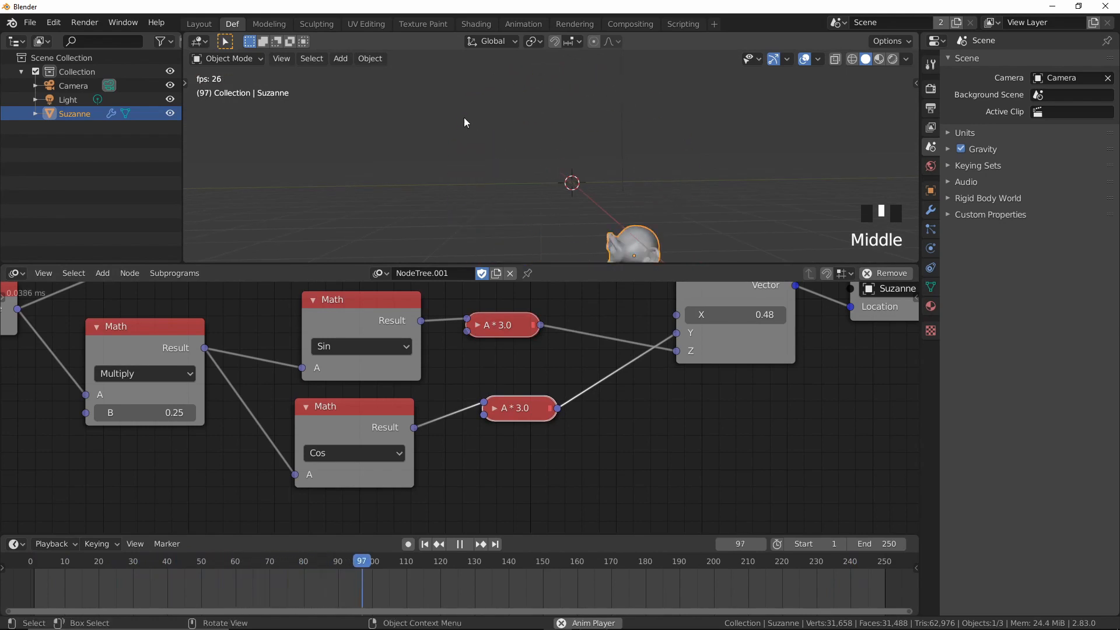
Set the B value of the Multiply node after Time Info to 0.1
click(159, 410)
text(0.1)
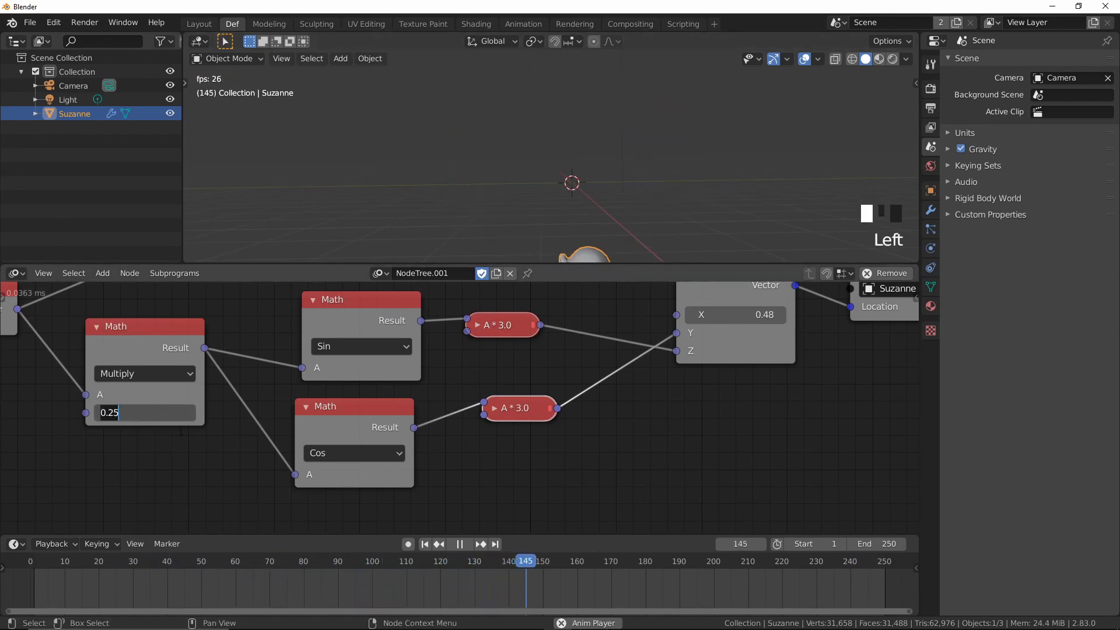
key(Return)
Examine Suzanne's circular motion in a maximized 3D viewport and review the node chain that drives it
middle_drag(443, 185, 540, 170)
key(ctrl+space)
scroll(509, 276, down, 2)
middle_drag(573, 448, 516, 419)
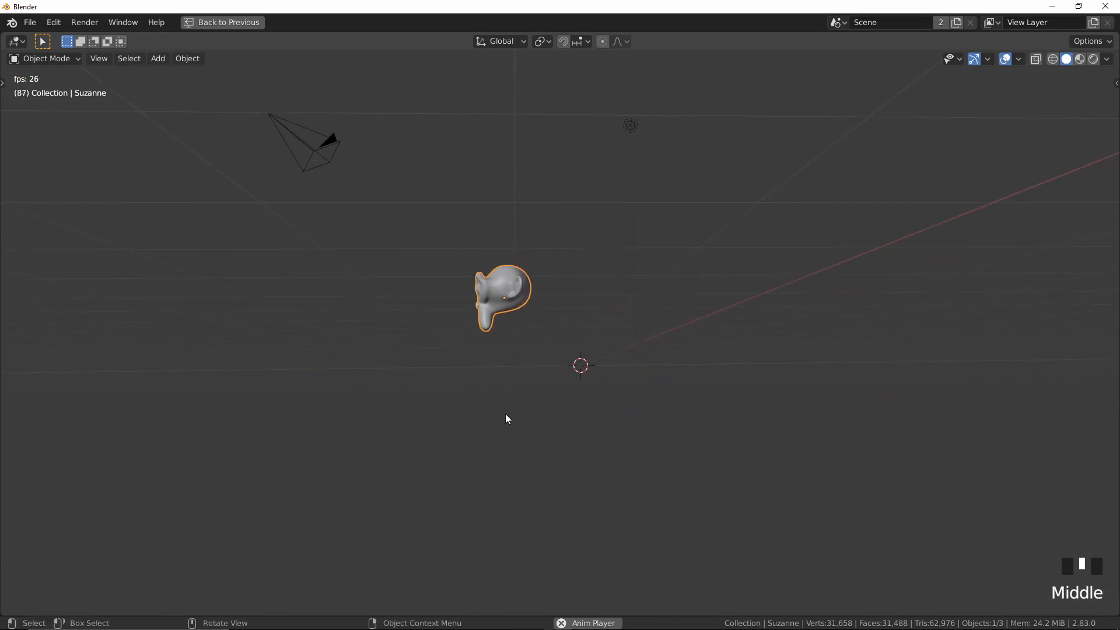
middle_drag(308, 255, 362, 295)
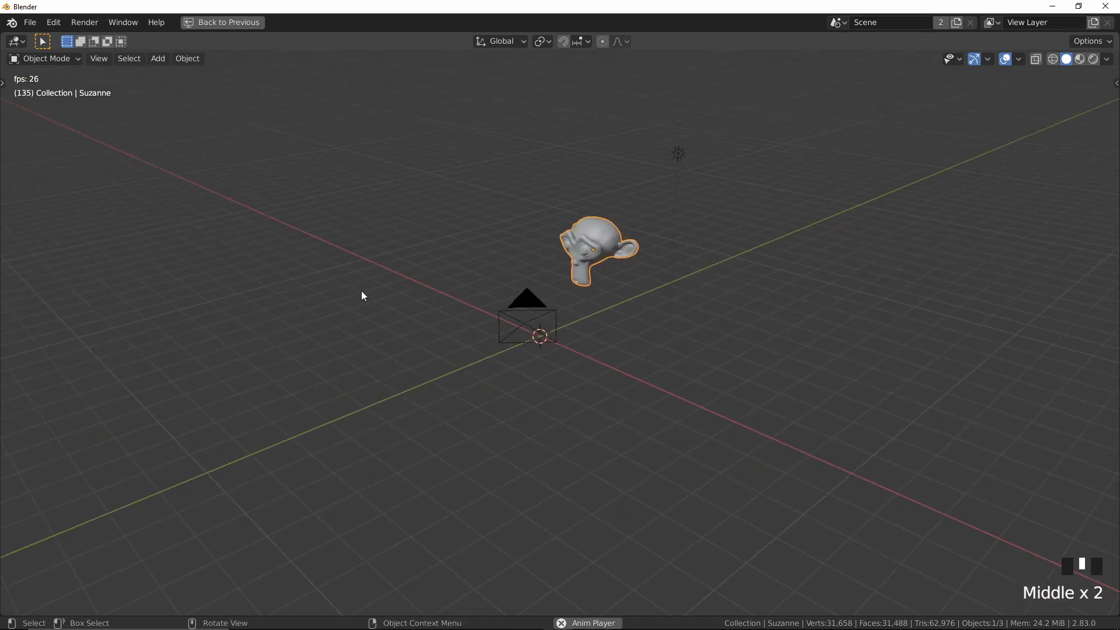
key(ctrl+space)
middle_drag(783, 390, 541, 470)
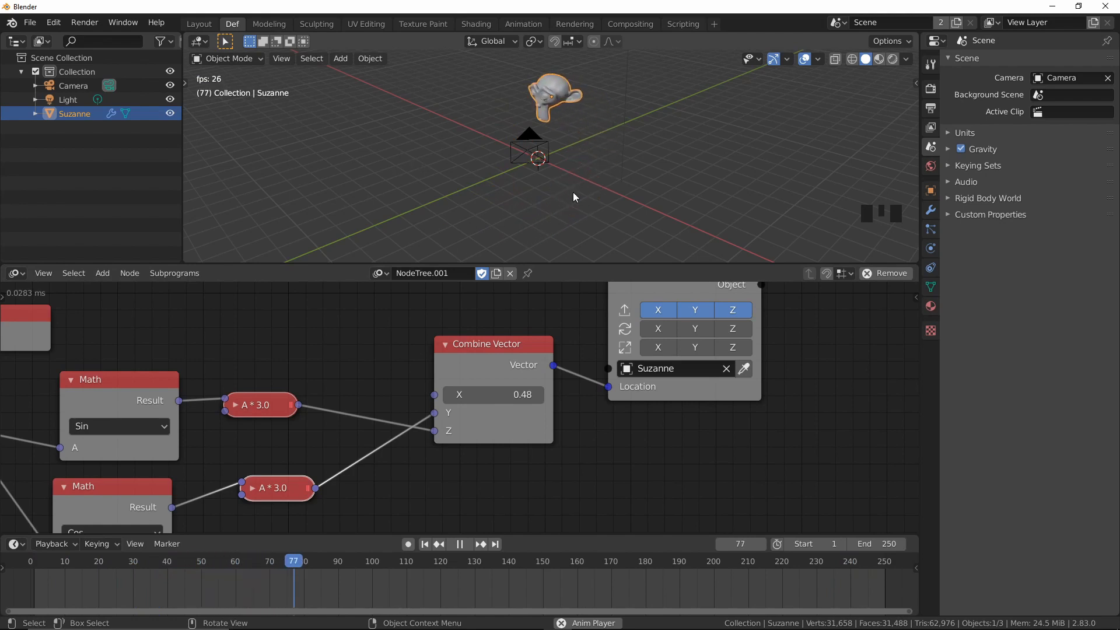
shift+middle_drag(300, 368, 438, 353)
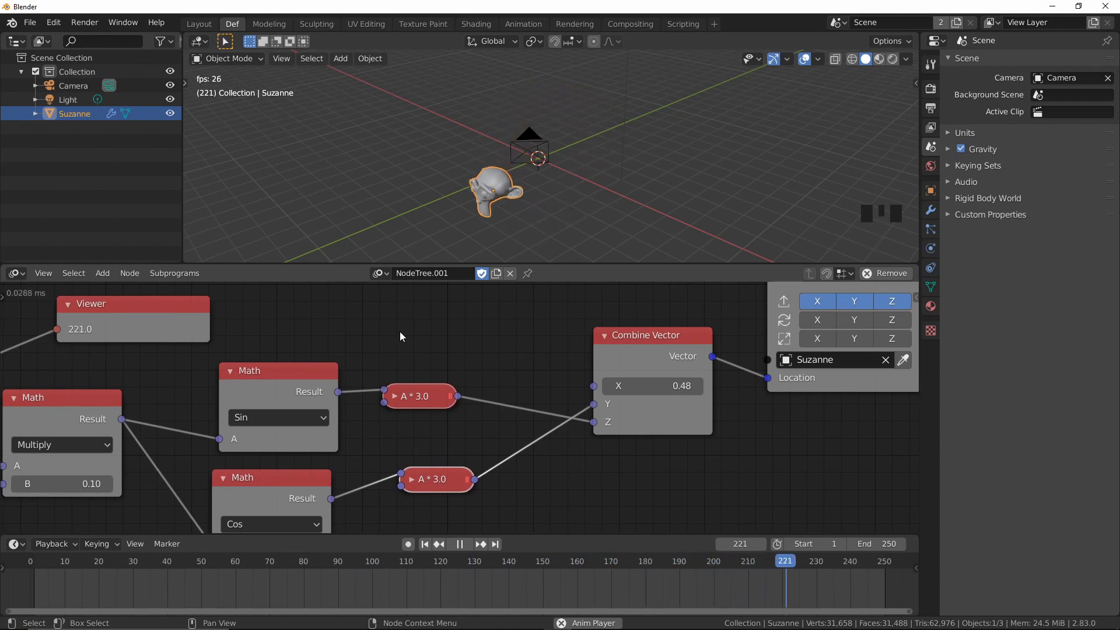
scroll(471, 381, down, 2)
middle_drag(471, 380, 503, 343)
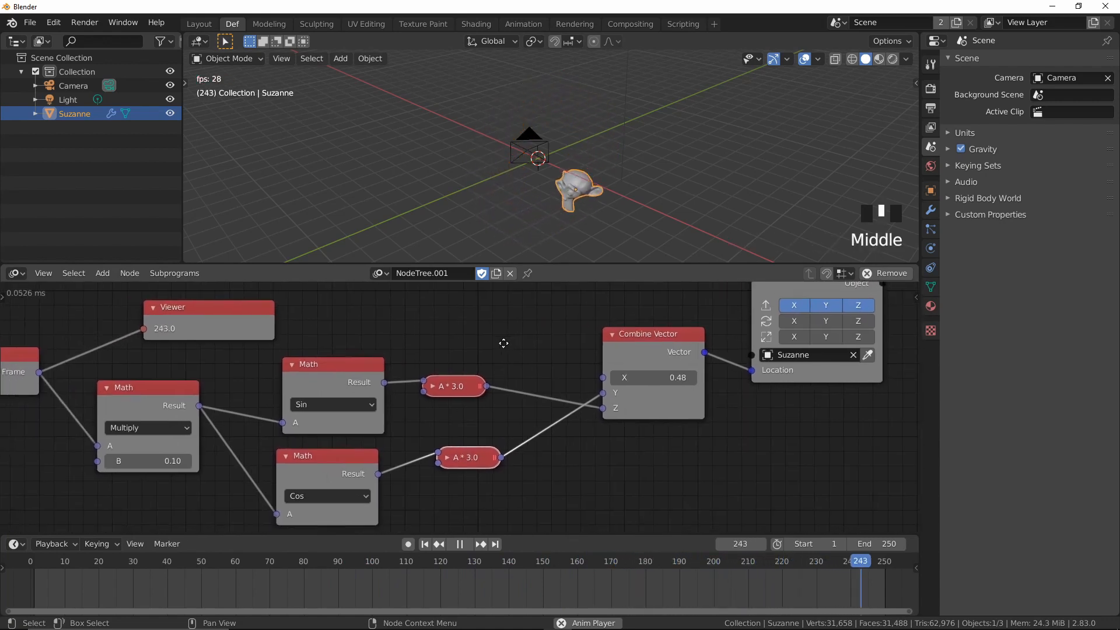
Stop the playback and return the animation to frame 1
click(460, 544)
click(425, 544)
middle_drag(664, 85, 583, 172)
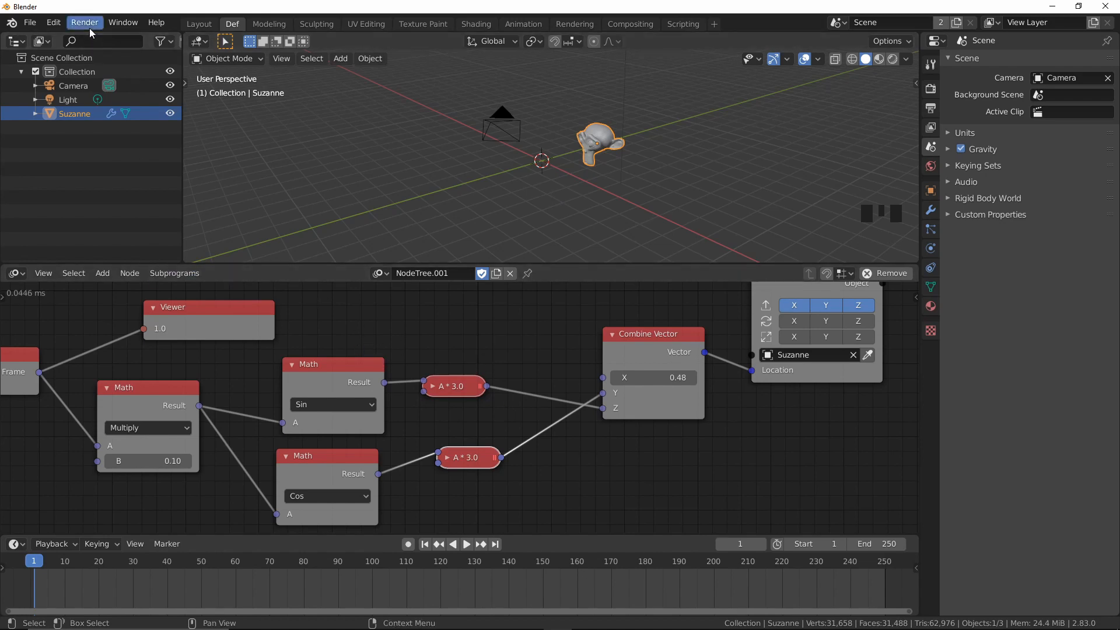
Start a new General file without saving the changes to the current one
click(30, 23)
mouse_move(42, 42)
click(218, 41)
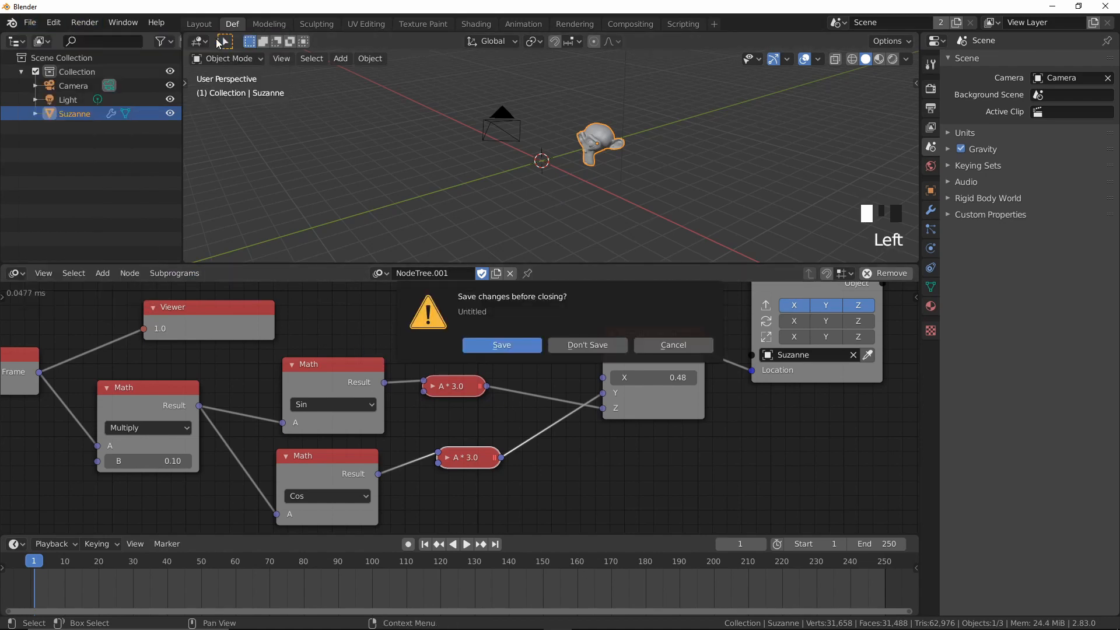
click(570, 345)
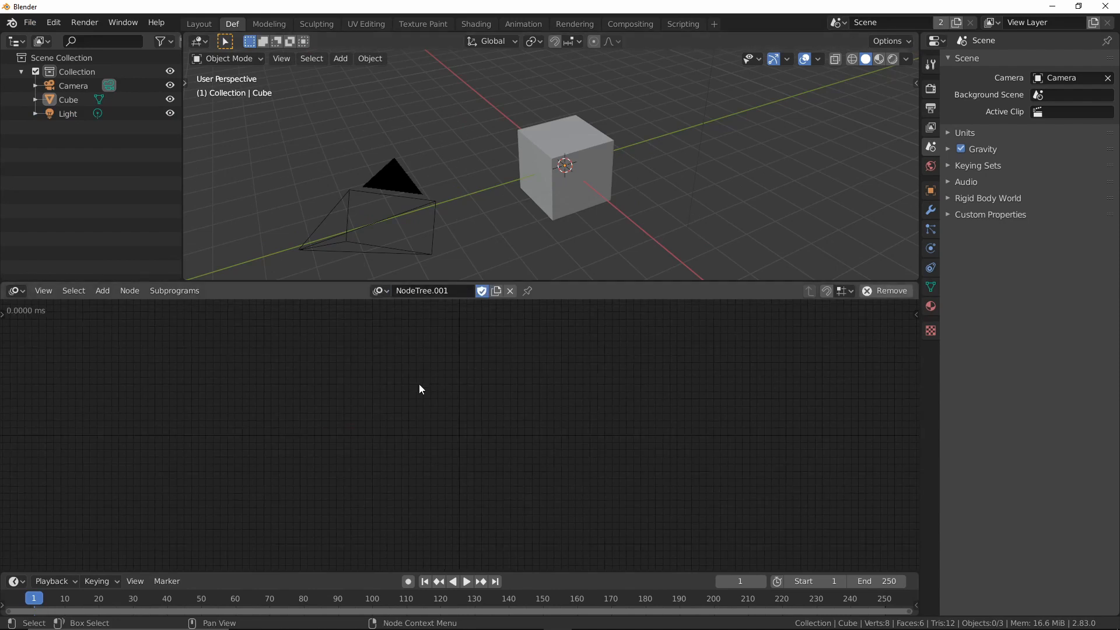
Delete the default cube and camera from the new scene
click(604, 187)
drag(346, 105, 652, 202)
key(Delete)
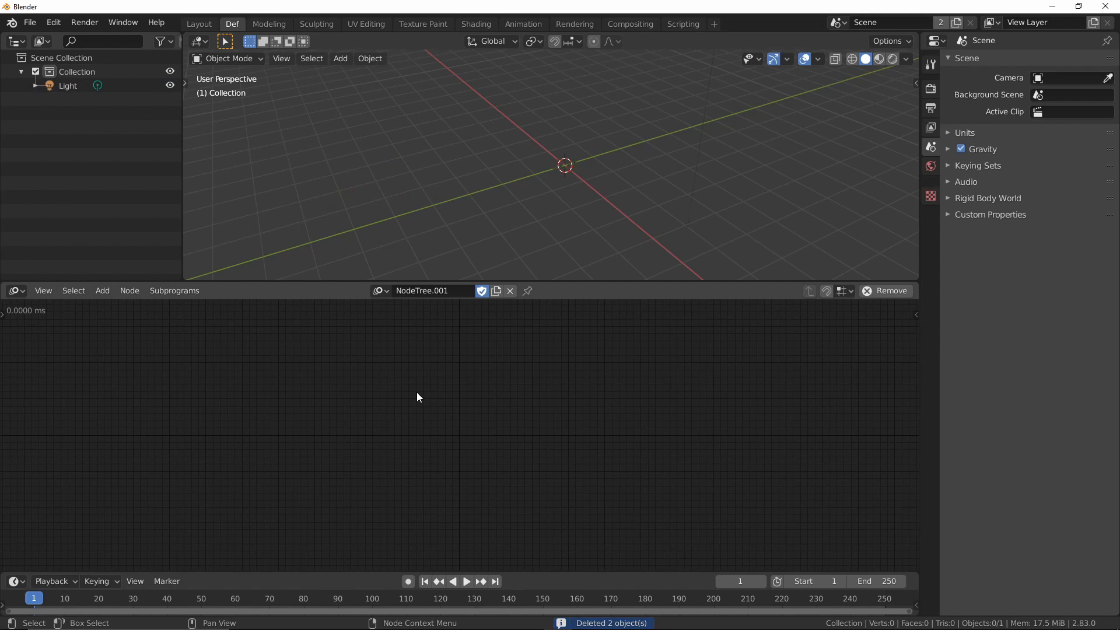
Add a Loop Input node to the empty node tree
key(ctrl+a)
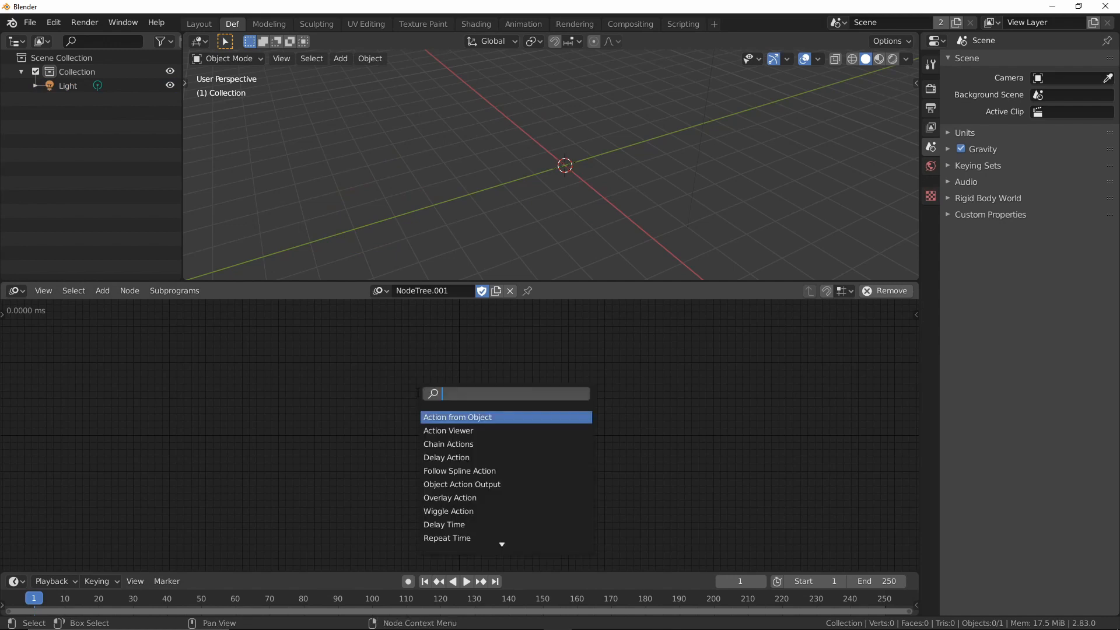
key(Return)
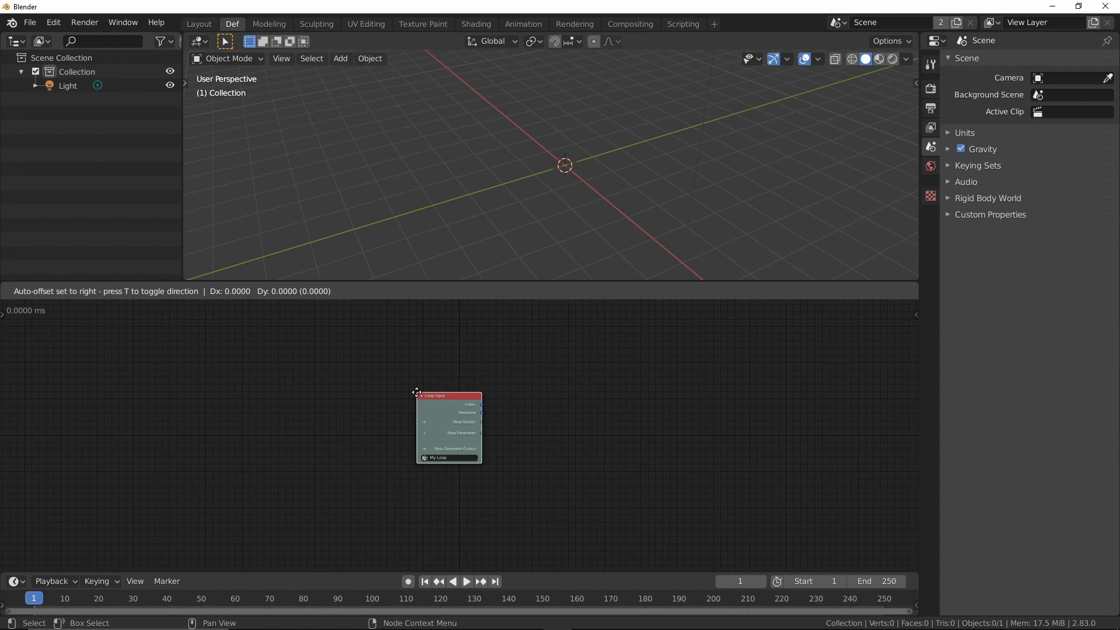
click(416, 392)
scroll(417, 393, up, 5)
middle_drag(588, 403, 533, 410)
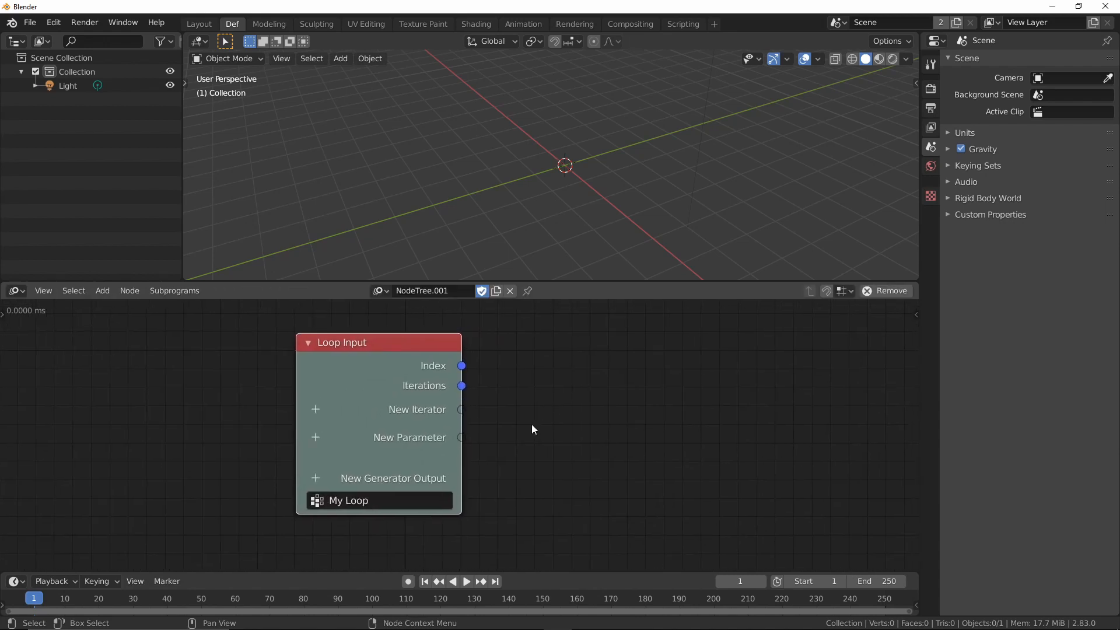
Add a Math node beside the Loop Input node and set its operation to Sin
key(ctrl+a)
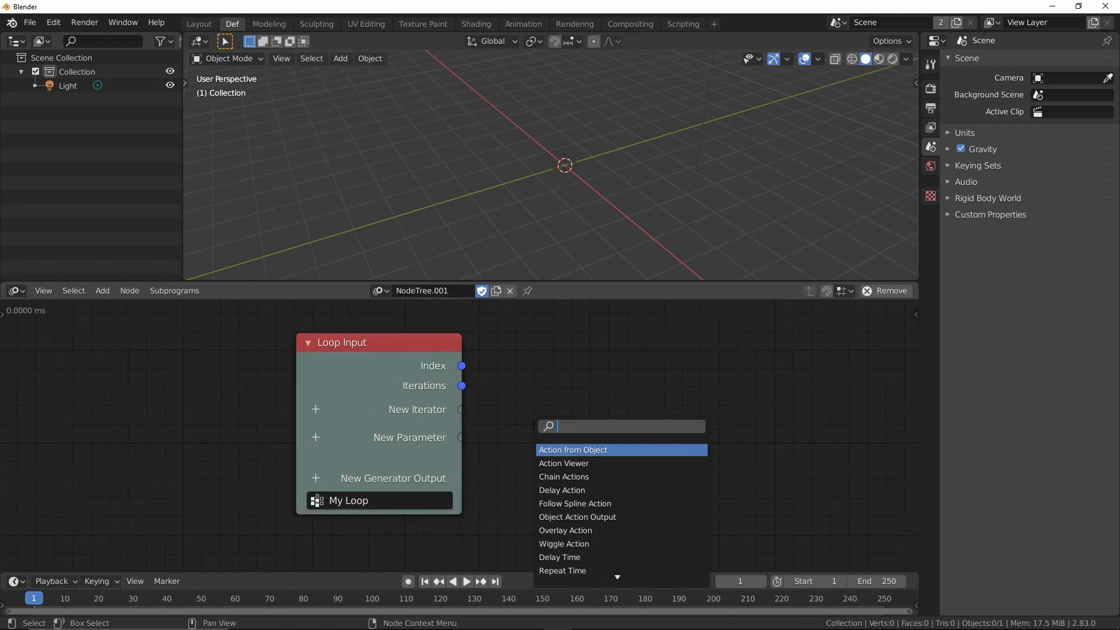
text(math)
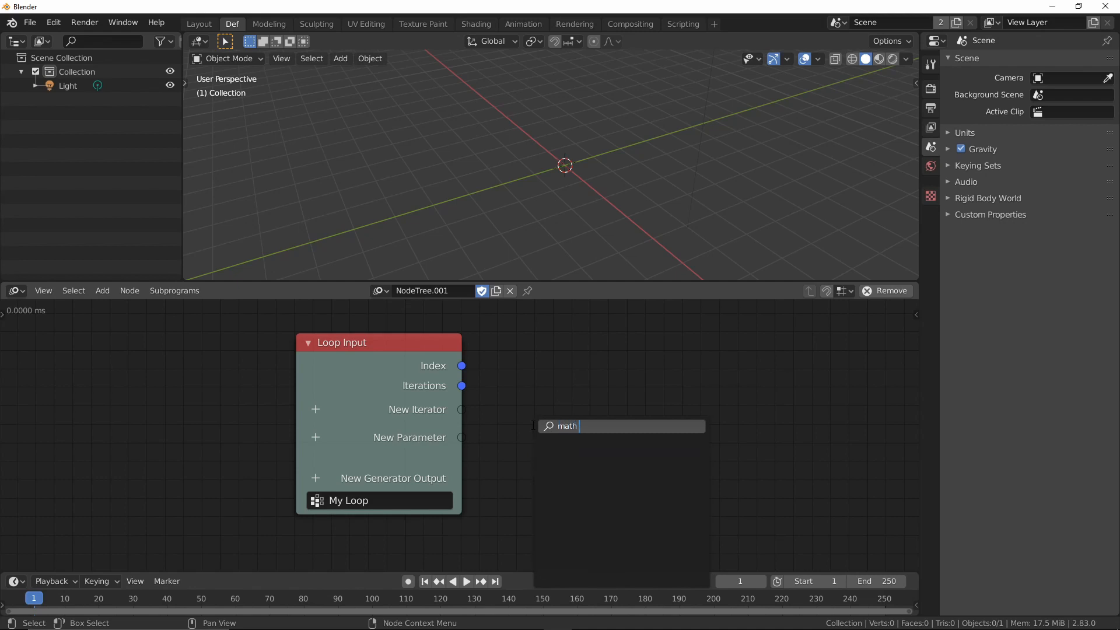
key(BackSpace)
key(BackSpace)
key(BackSpace)
key(BackSpace)
key(BackSpace)
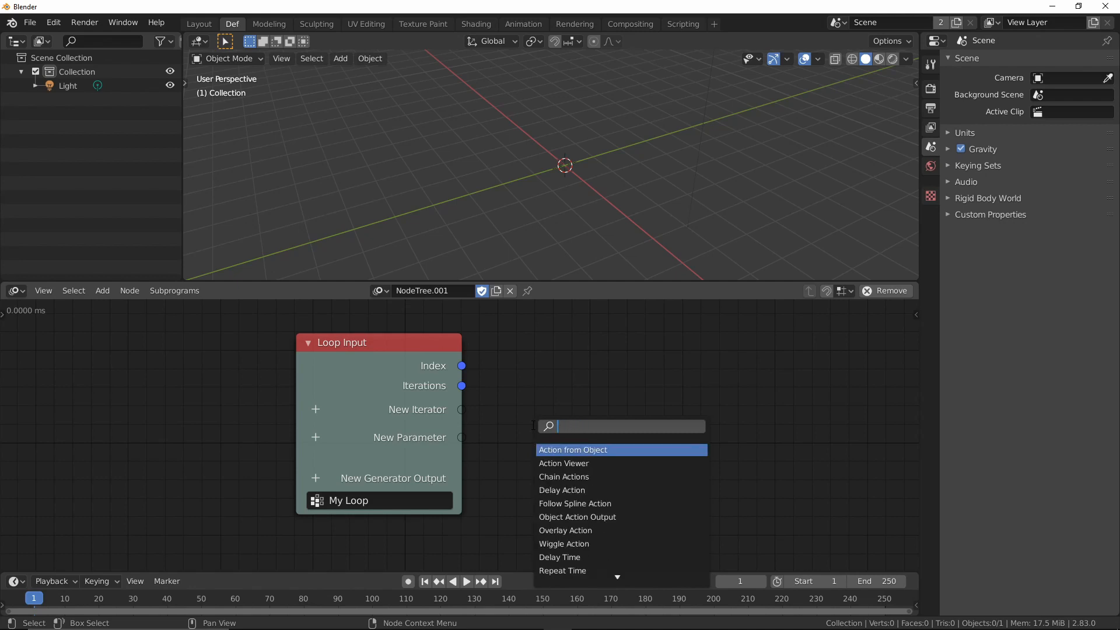
key(Return)
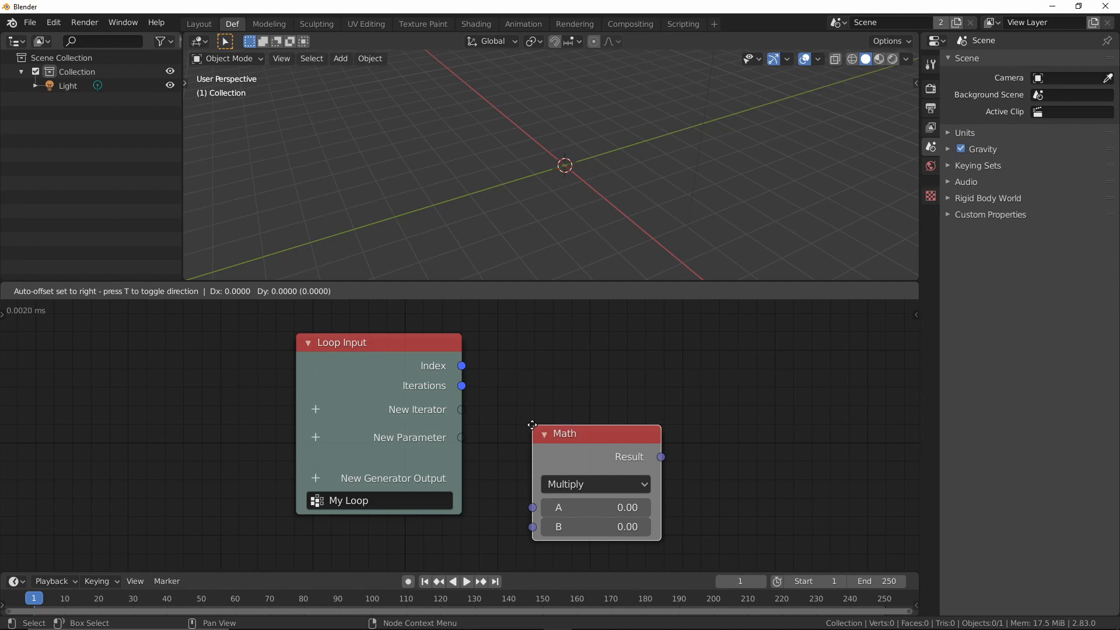
click(546, 394)
click(612, 450)
click(601, 366)
middle_drag(499, 422, 473, 460)
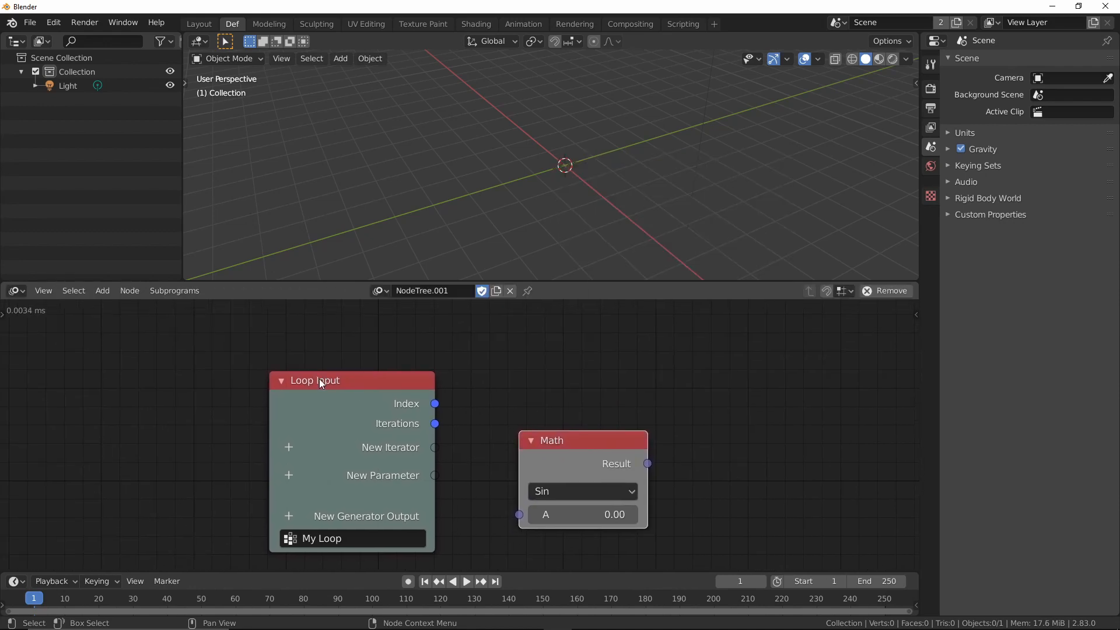
Create an Invoke Subprogram node for My Loop and place it before the Loop Input node
click(437, 378)
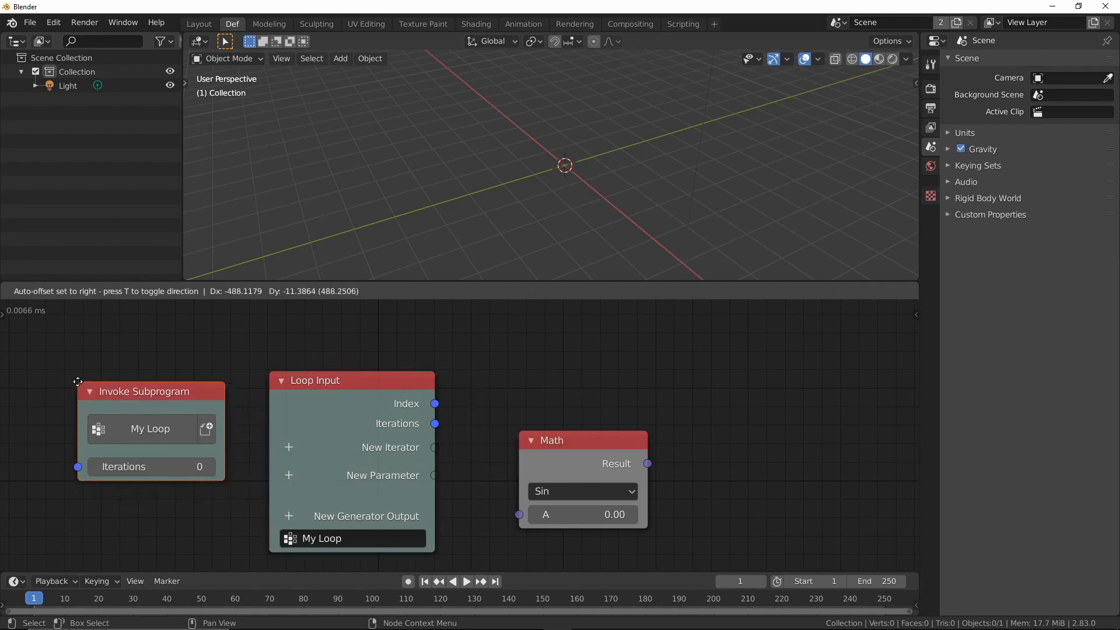
click(77, 381)
middle_drag(212, 367, 212, 347)
Connect the Loop Input's Index to the A input of the Sin node and arrange the Sin node beside the loop
drag(529, 419, 549, 410)
click(534, 410)
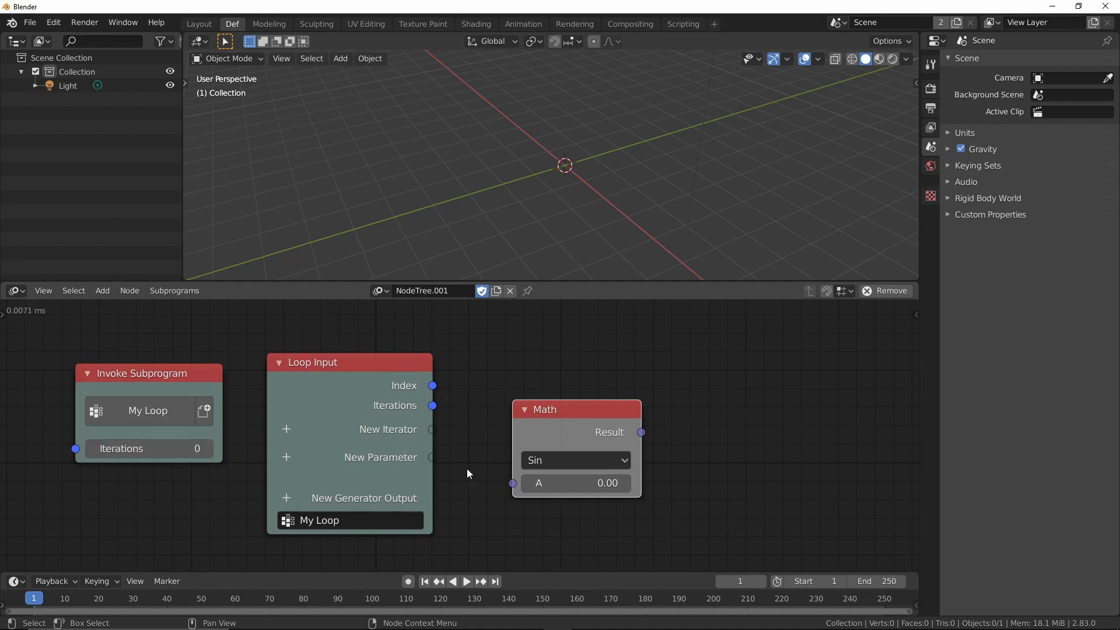
drag(556, 410, 590, 408)
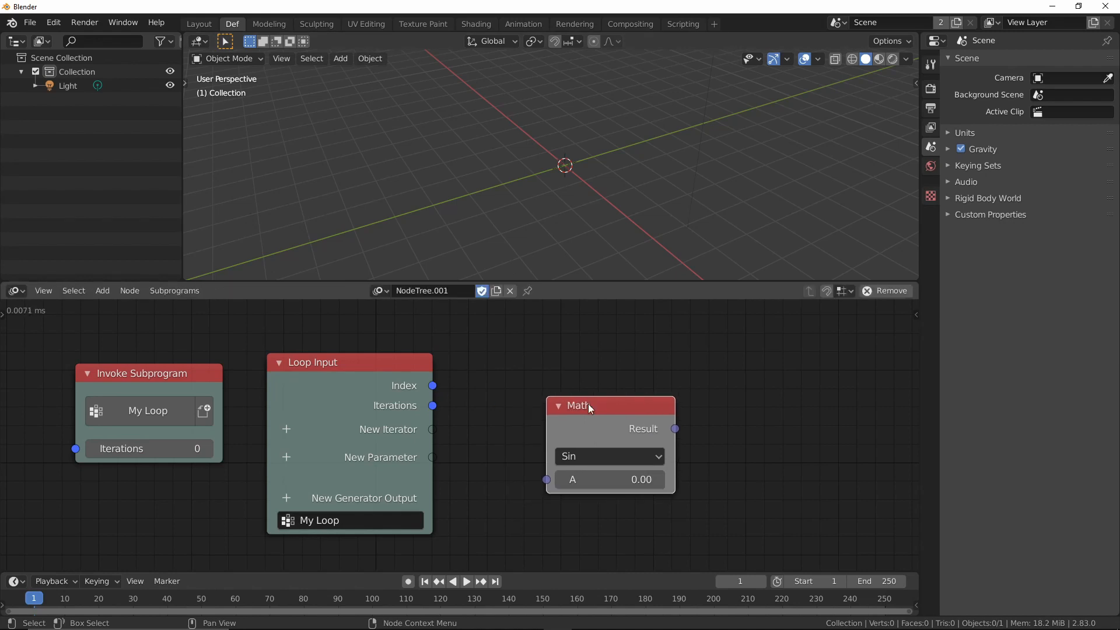
drag(430, 387, 559, 485)
drag(593, 433, 555, 440)
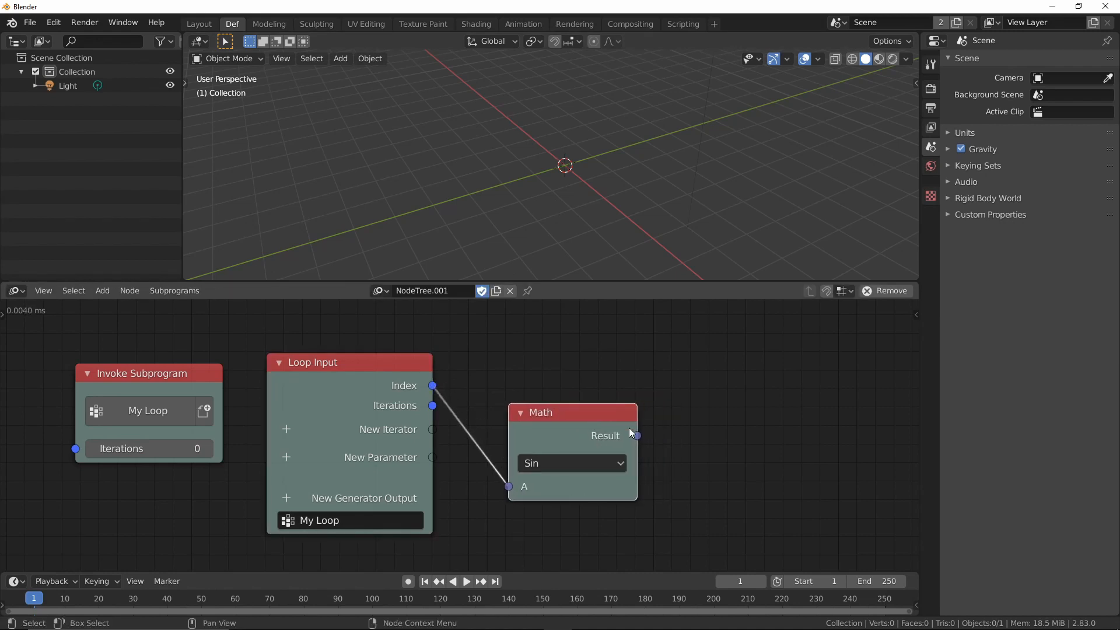
drag(746, 436, 746, 436)
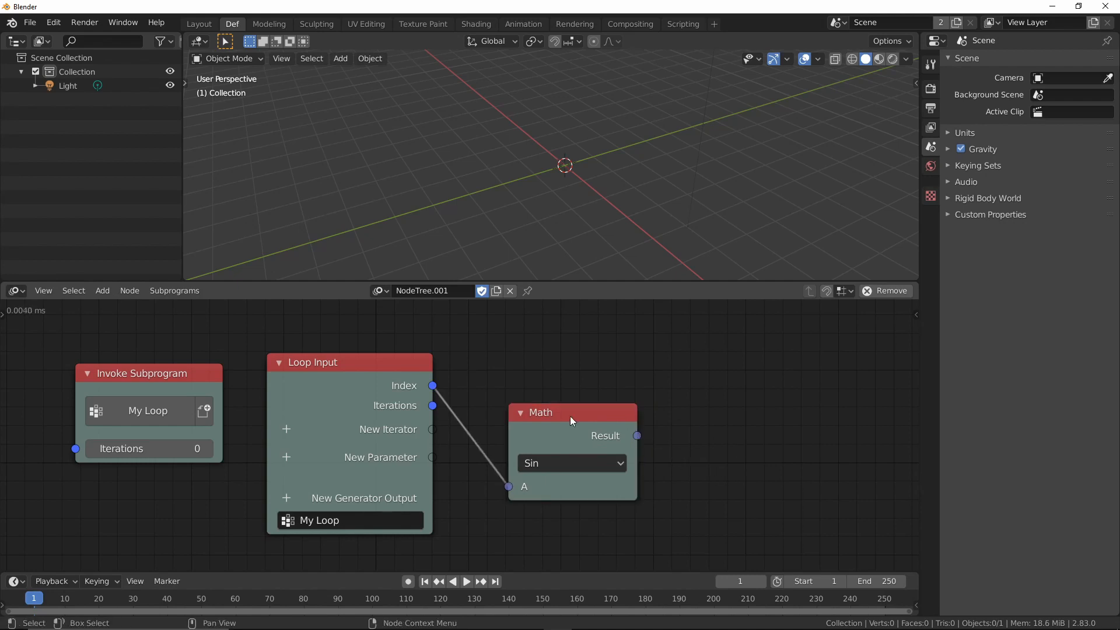
drag(581, 422, 564, 421)
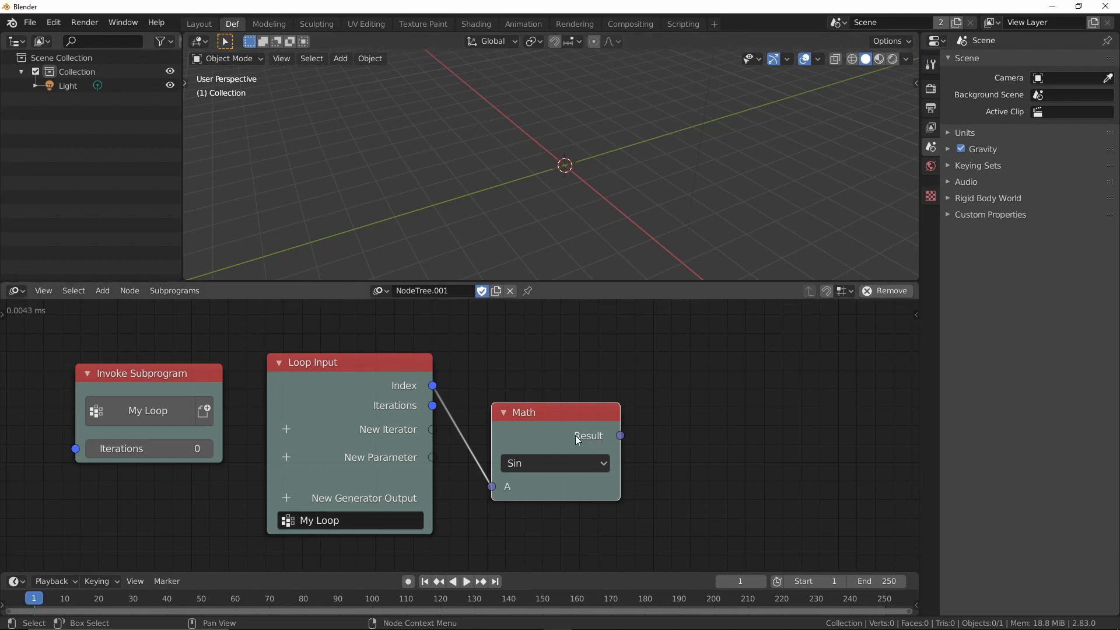
Add a Combine Vector node after the Sin node
click(647, 450)
key(ctrl+a)
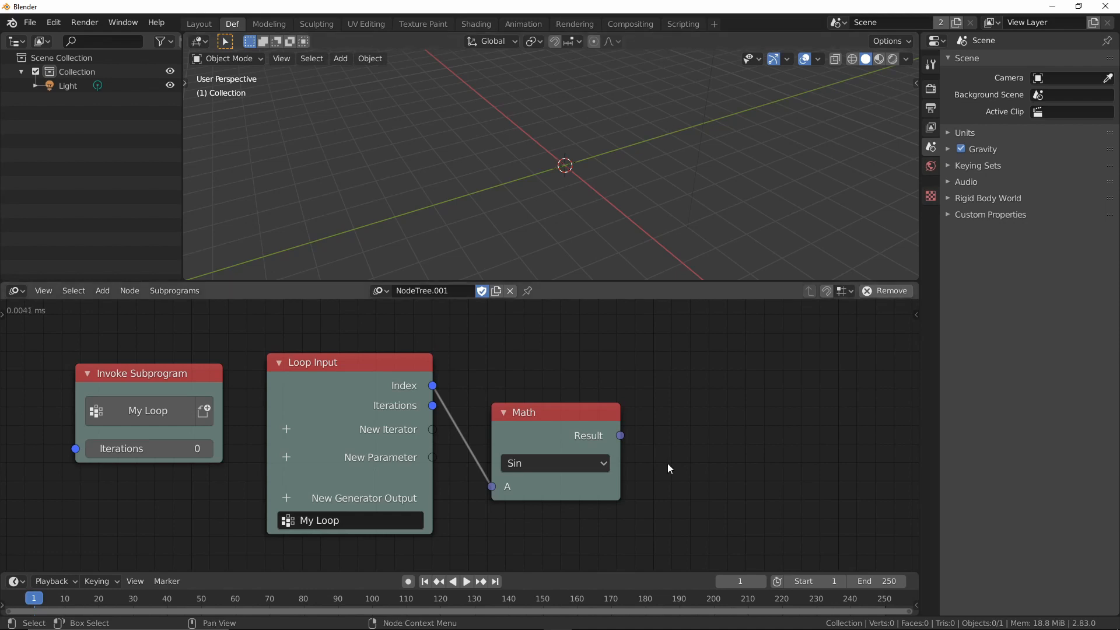
key(ctrl+a)
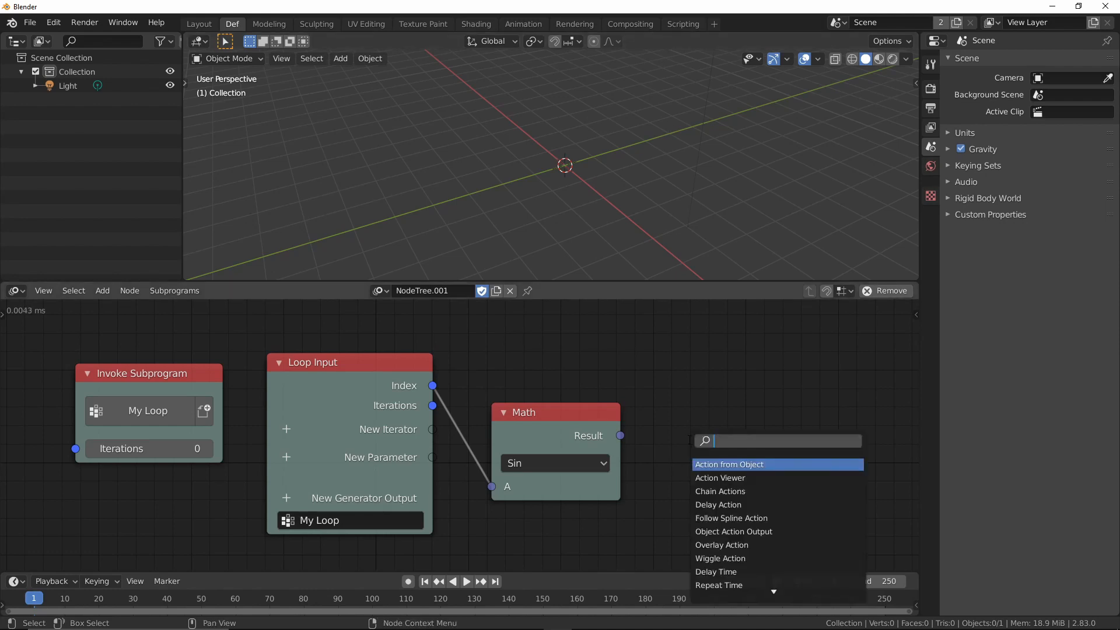
text(v)
key(BackSpace)
text(combine v)
key(Down)
key(Down)
key(Return)
click(695, 400)
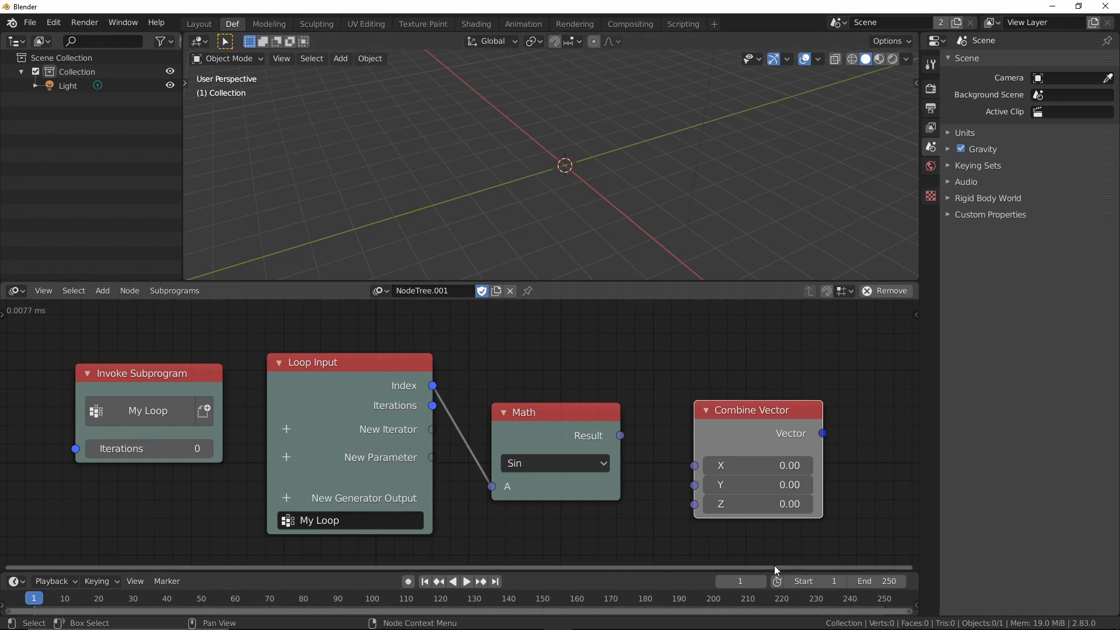
Connect the Sin Result to the Combine Vector's Z input and move the Combine Vector node closer
drag(681, 511, 692, 505)
drag(720, 443, 679, 435)
drag(856, 454, 855, 435)
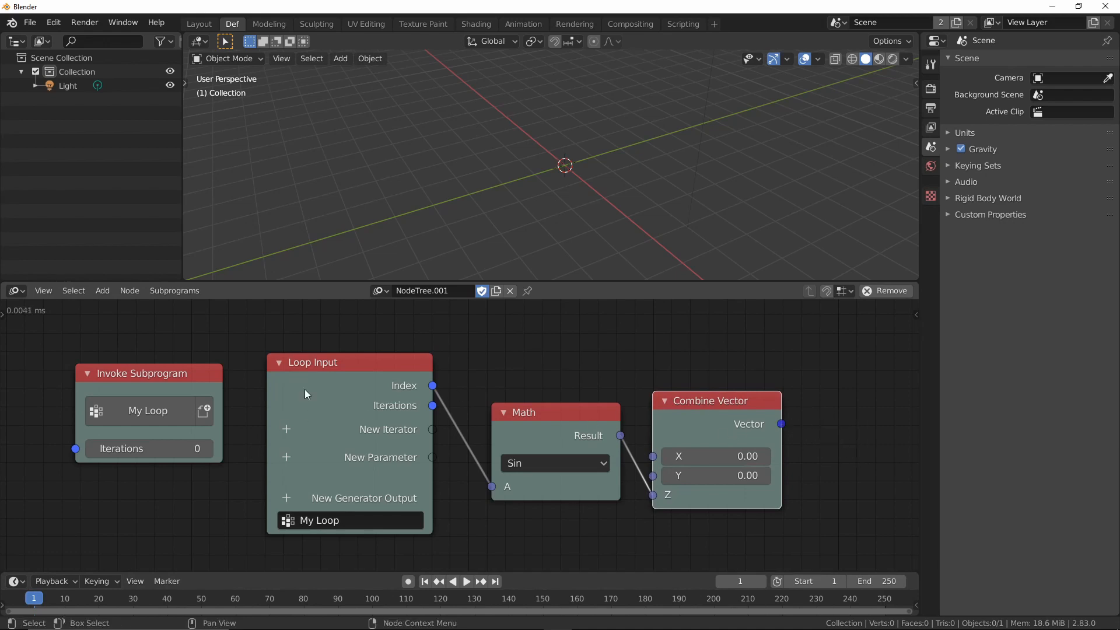
Add a Vector List generator output to My Loop and feed it with the Combine Vector's Vector output
drag(174, 385, 154, 361)
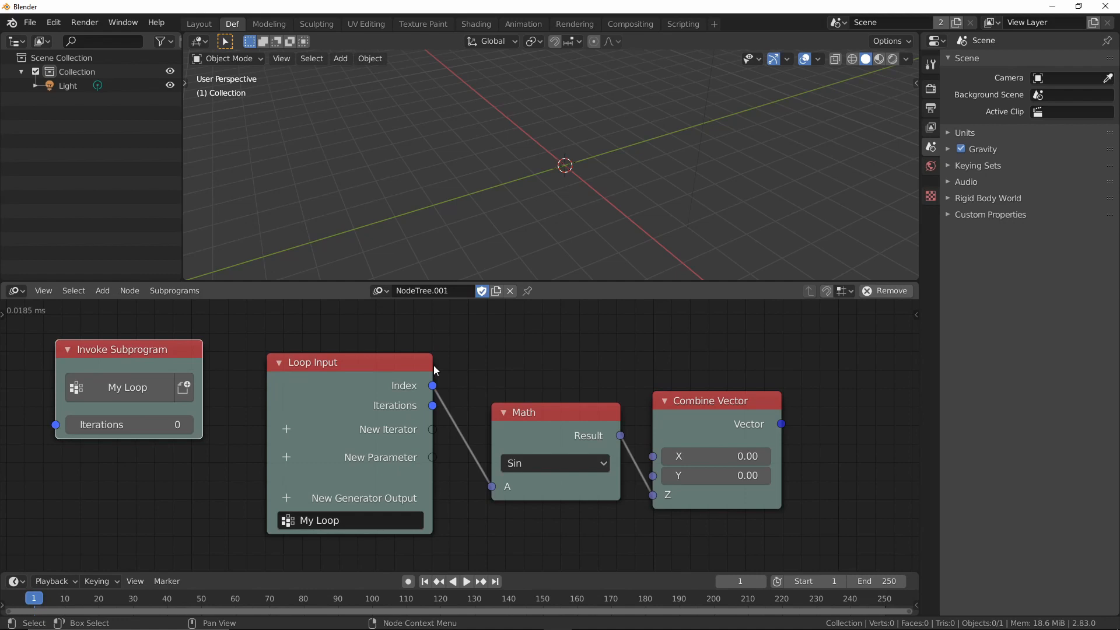
click(286, 497)
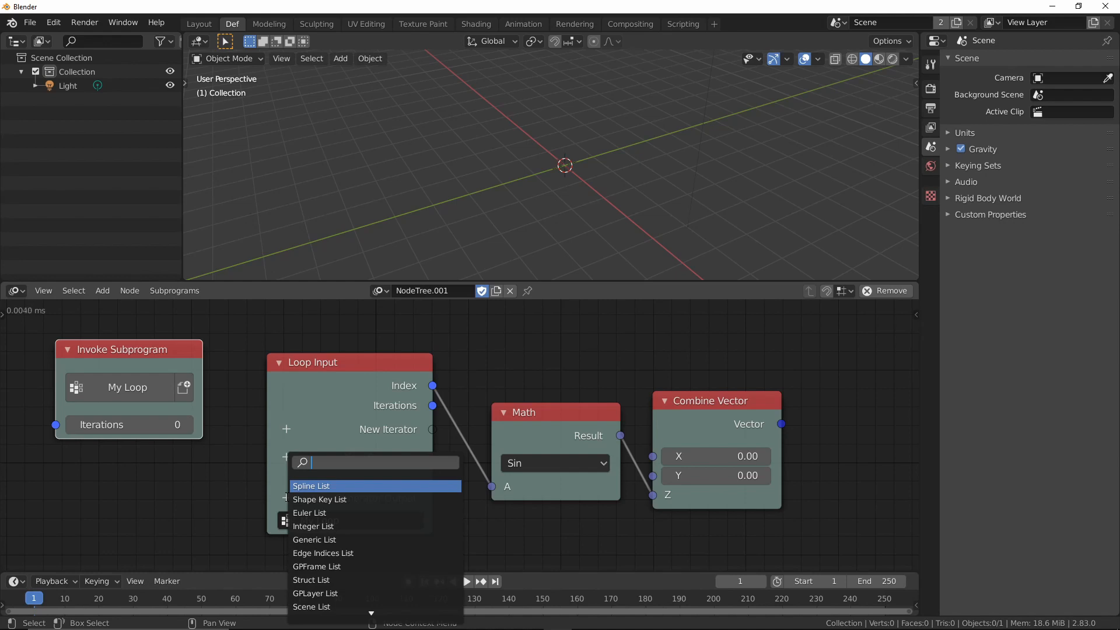
text(vector)
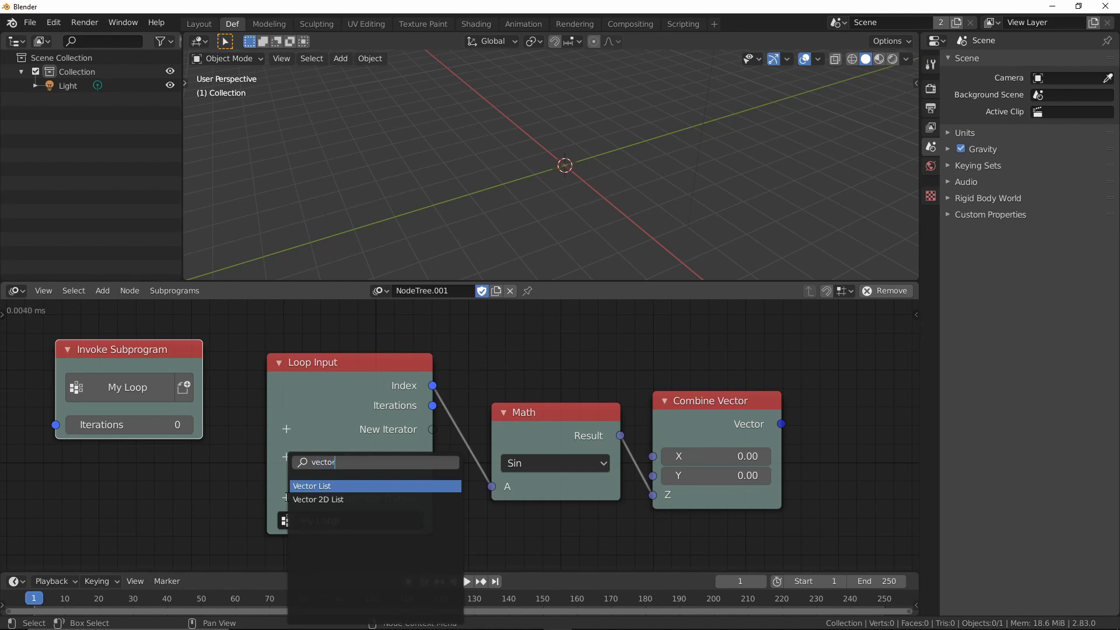
key(Return)
click(811, 380)
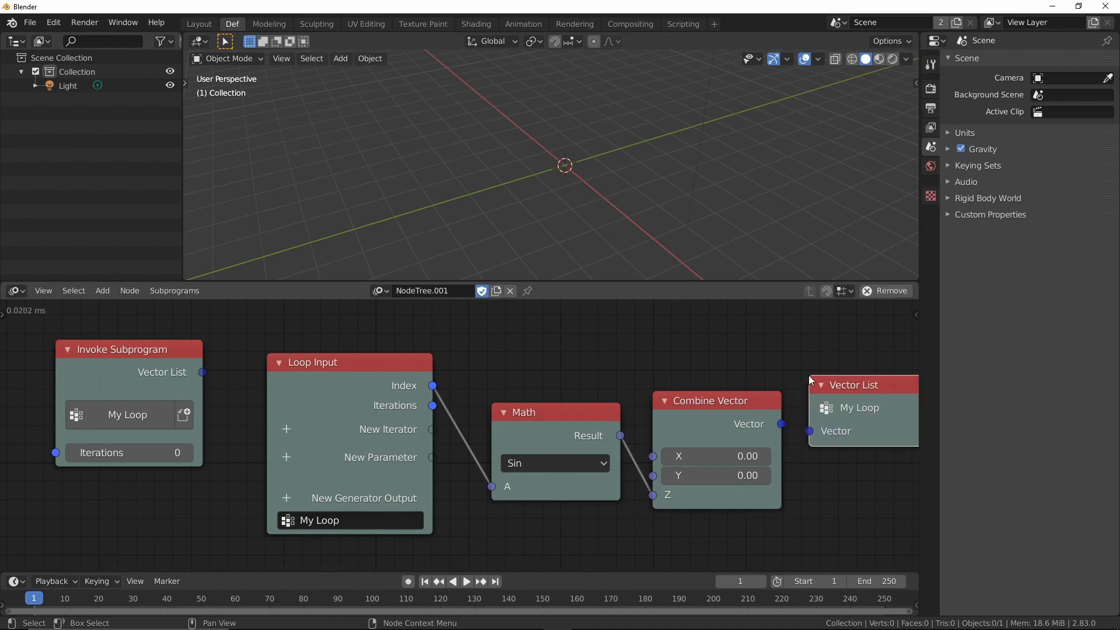
drag(781, 424, 809, 430)
Move the Invoke Subprogram node above the Loop Input node, clear of the loop's other nodes
middle_drag(318, 357, 363, 483)
drag(175, 475, 380, 325)
middle_drag(464, 378, 432, 429)
drag(337, 391, 345, 358)
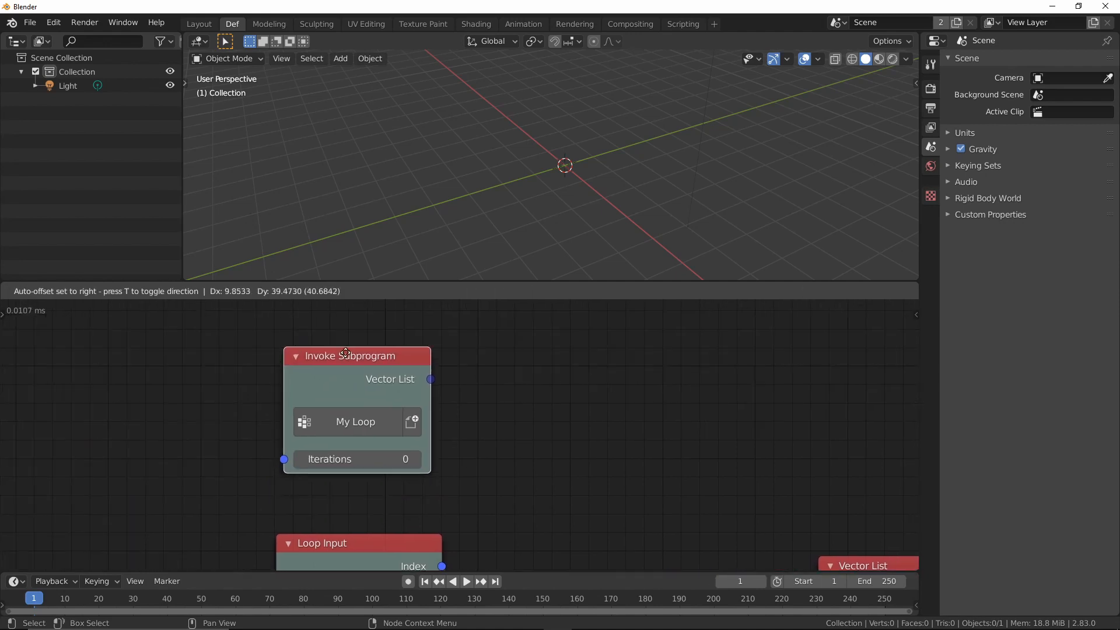
Attach a Viewer node to the Invoke Subprogram's Vector List output and set Iterations to 7
right_click(345, 359)
click(346, 432)
click(544, 357)
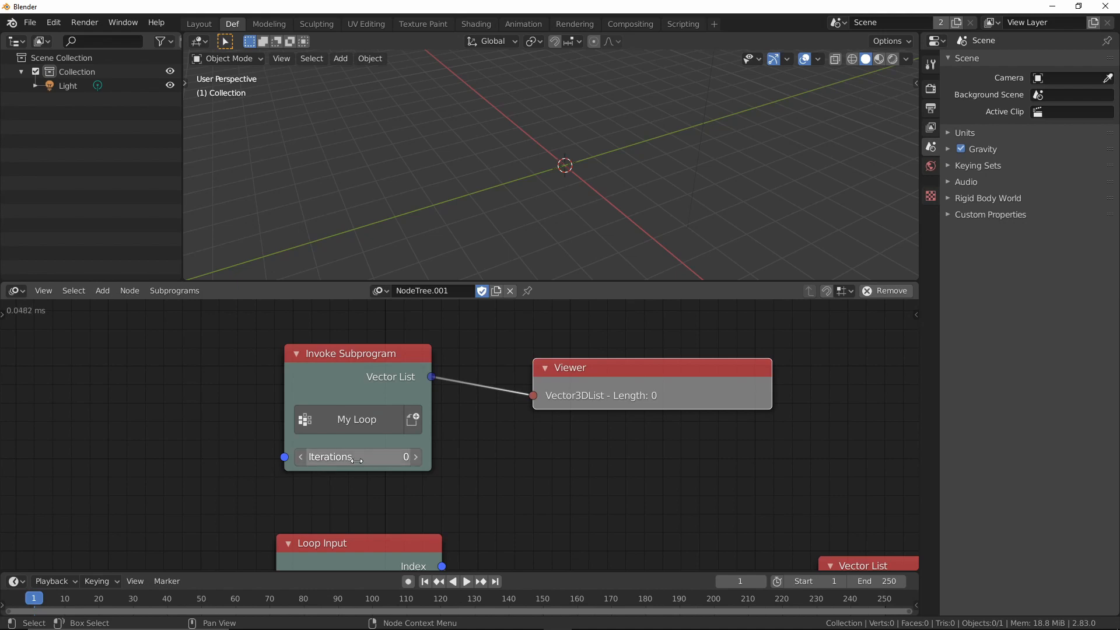
drag(354, 458, 405, 457)
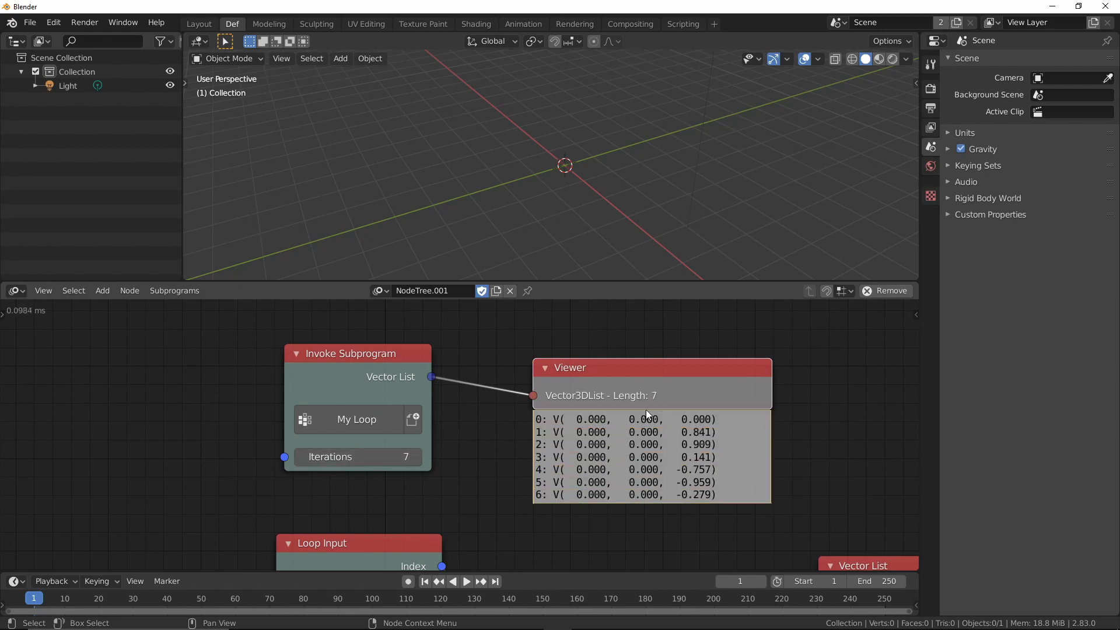
Shift the Invoke Subprogram node slightly and delete the Viewer node
drag(362, 351, 341, 339)
click(594, 367)
key(x)
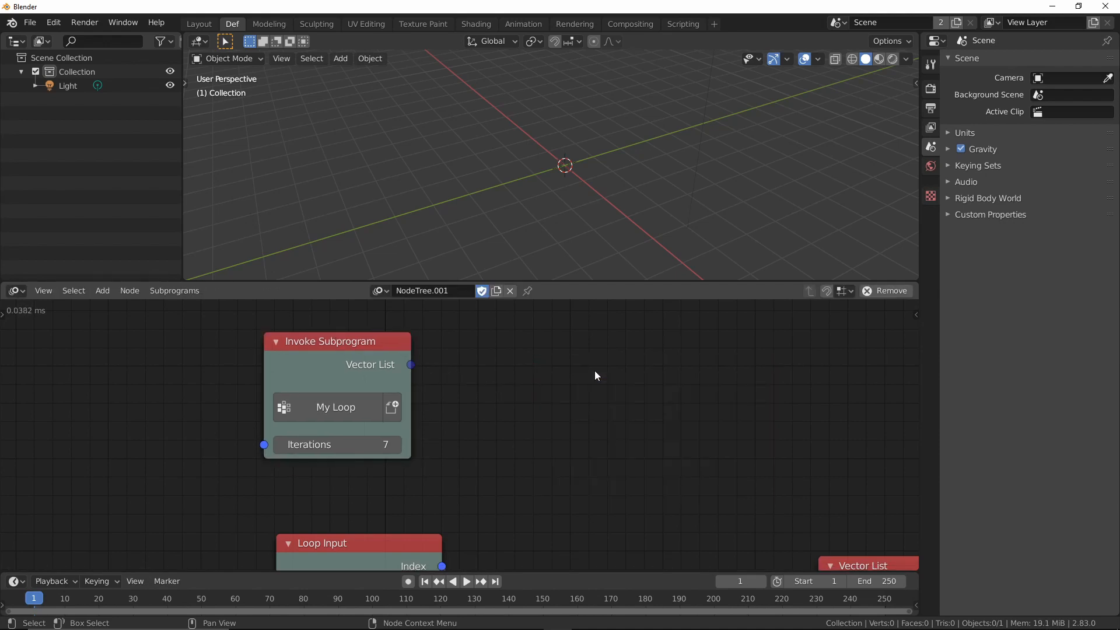
Add a Spline from Points node and connect the Invoke Subprogram's Vector List to its Points input
key(ctrl+a)
text(pl)
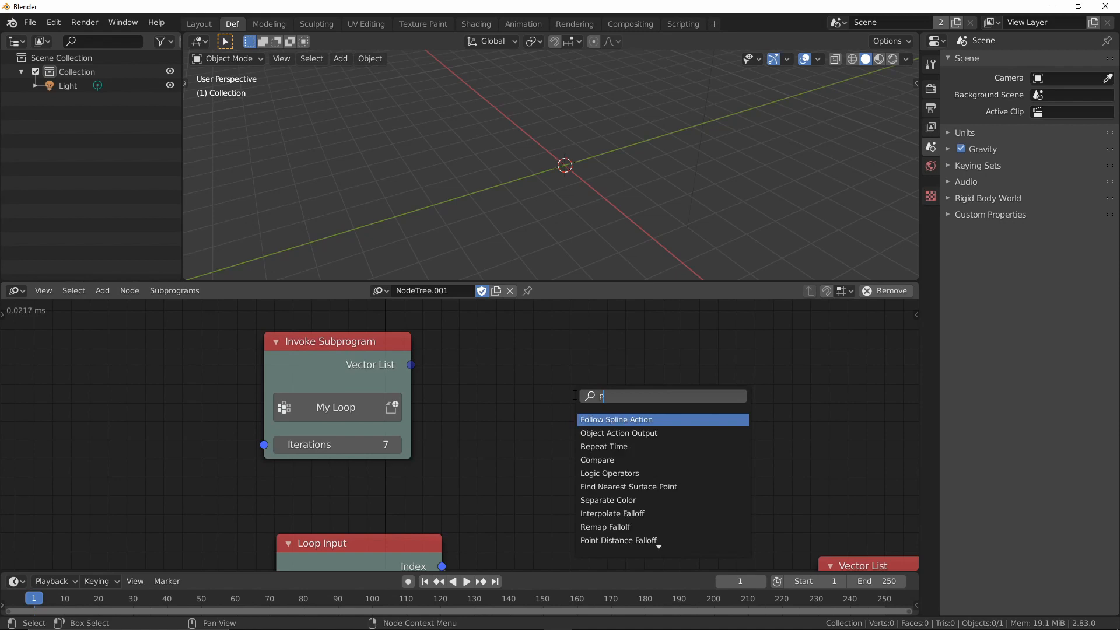
key(BackSpace)
key(BackSpace)
text(spline fro)
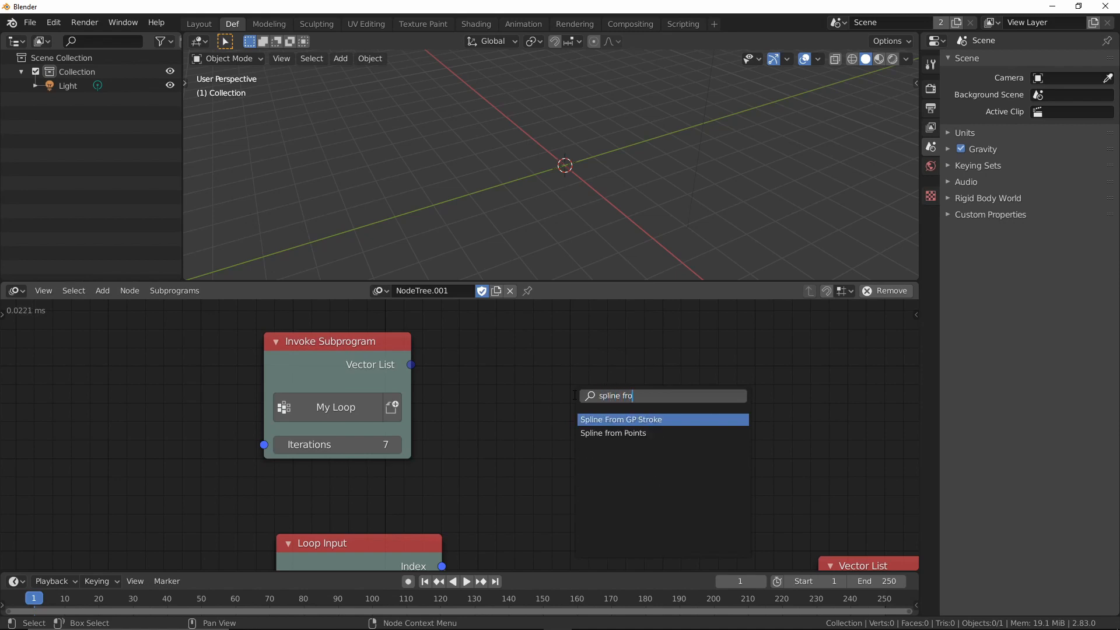
key(Down)
key(Return)
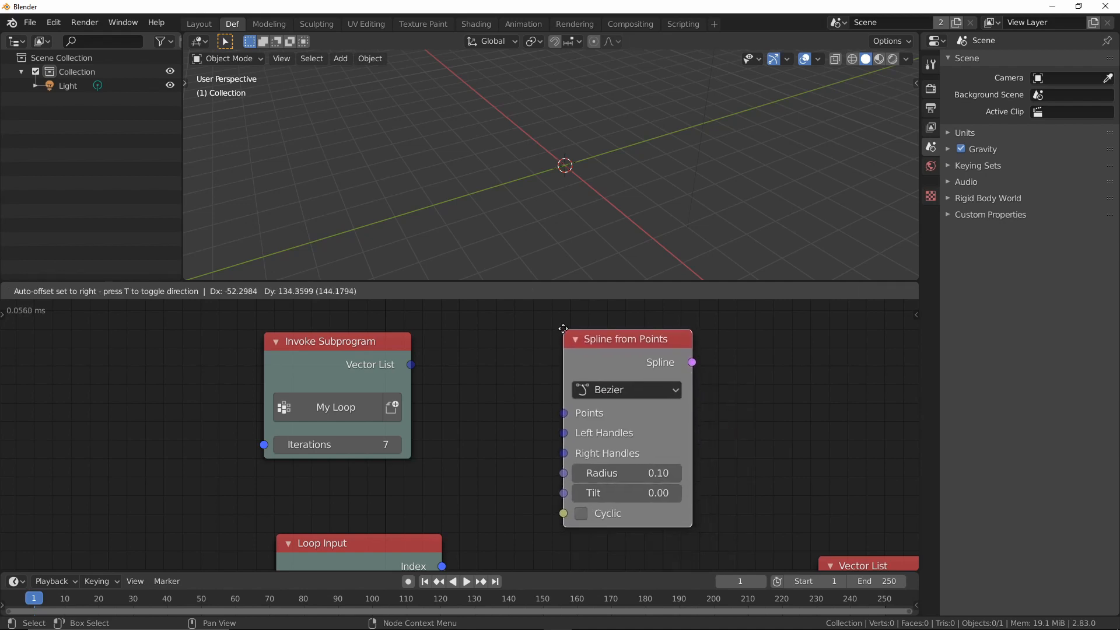
click(563, 339)
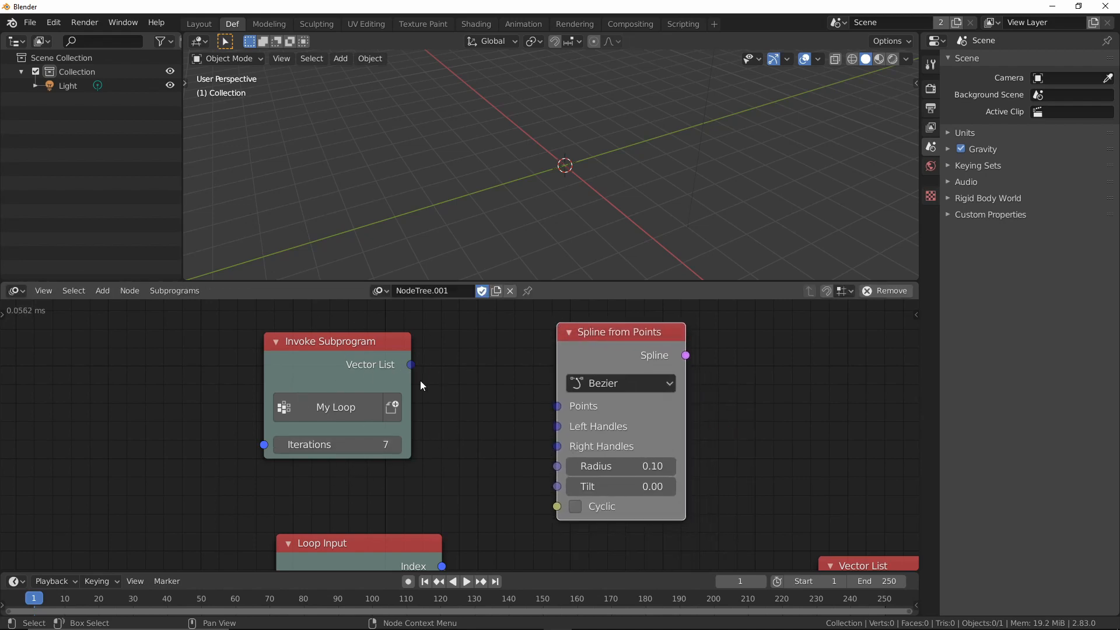
drag(411, 365, 557, 406)
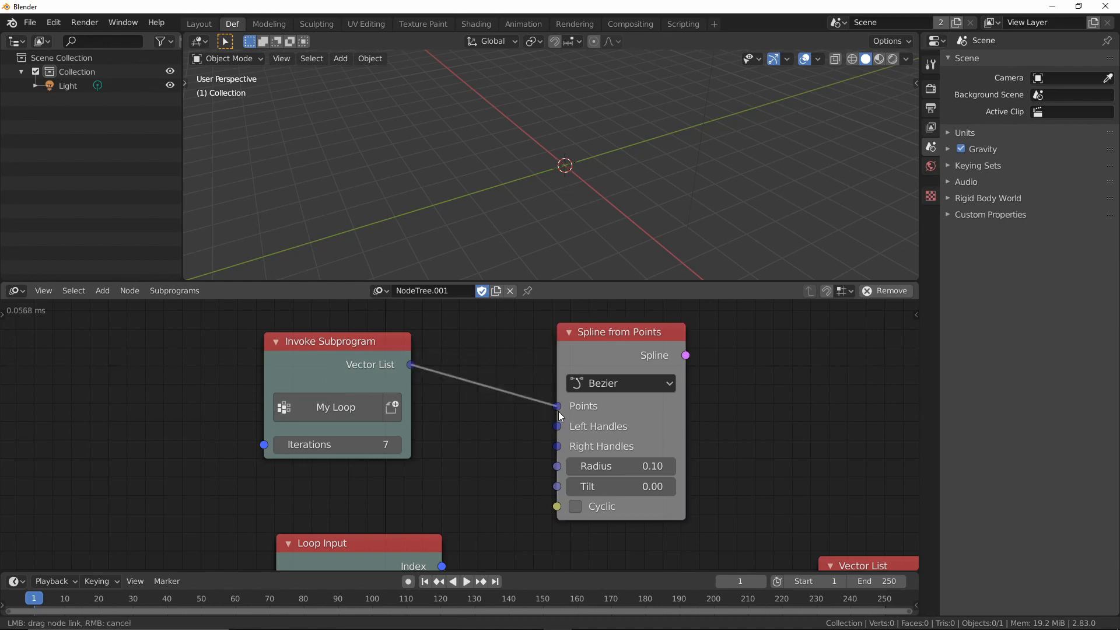
drag(607, 335, 567, 332)
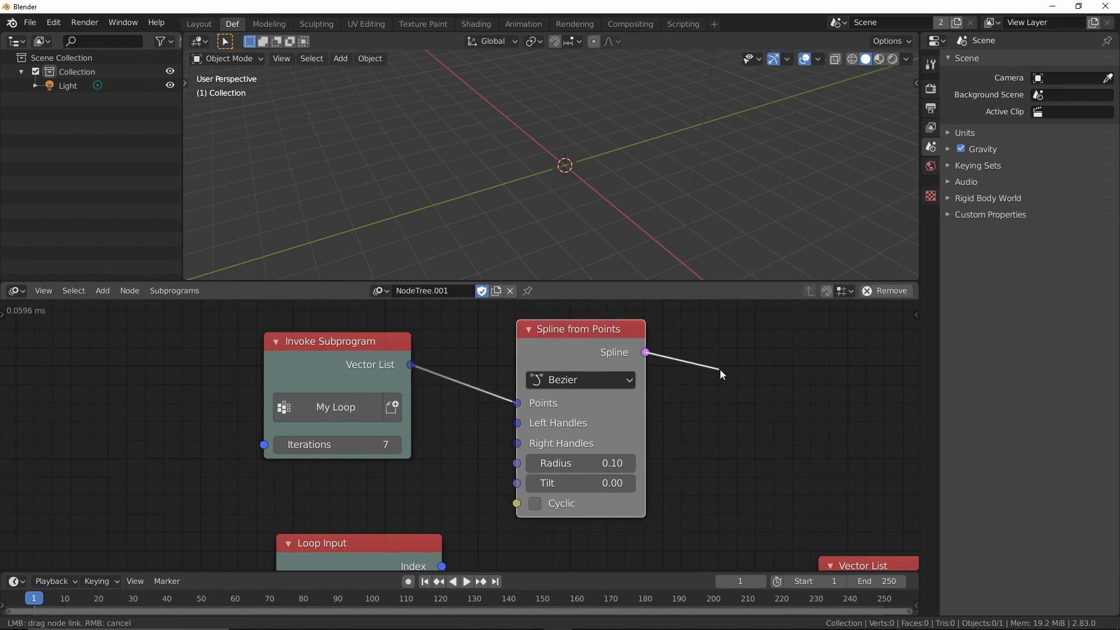
Add a Curve Object Output node beside Spline from Points and connect the Spline output to its Spline input
key(ctrl+a)
text(curve)
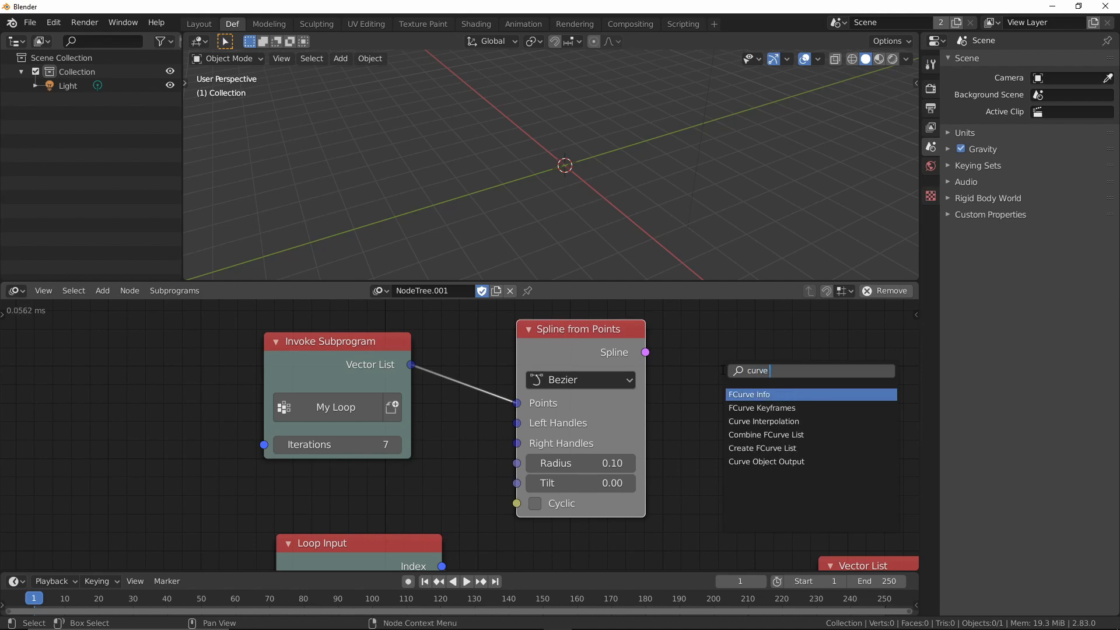
click(793, 463)
click(730, 320)
drag(646, 352, 733, 407)
Create a target curve object for the Curve Object Output node, enable its Spline input, and select the curve in the viewport
click(861, 387)
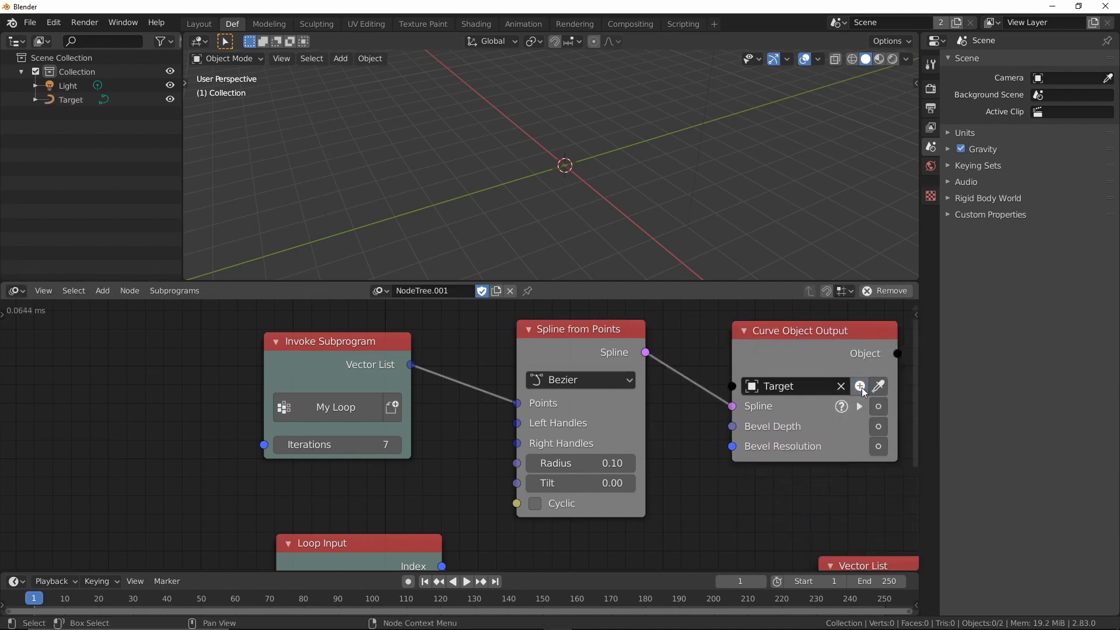
click(881, 406)
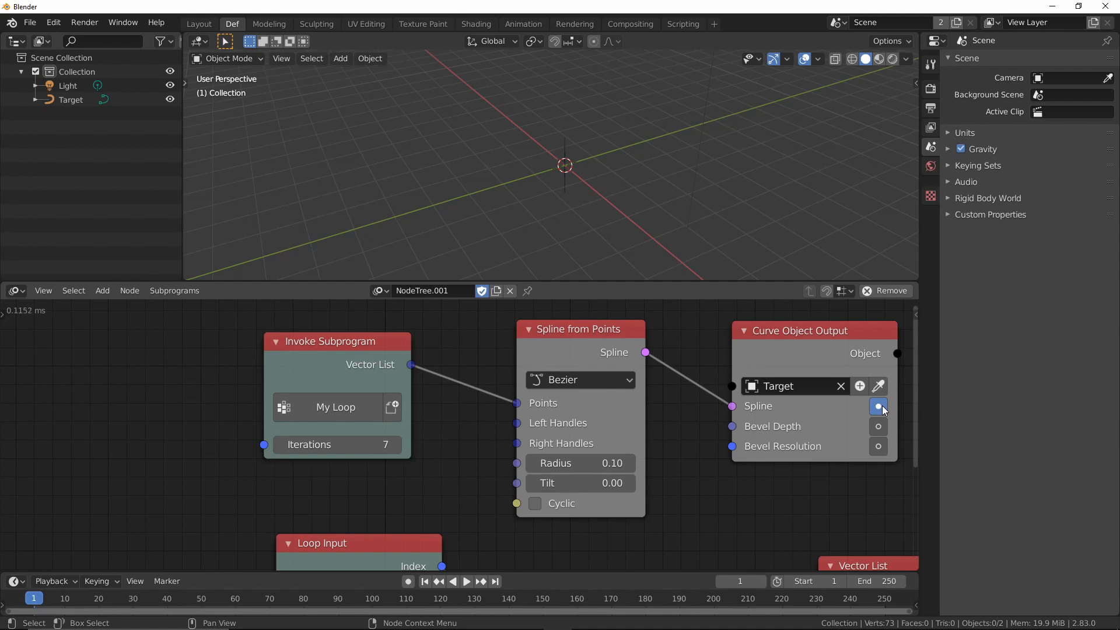
mouse_move(576, 176)
middle_down()
mouse_move(614, 140)
mouse_move(589, 160)
middle_up()
click(568, 140)
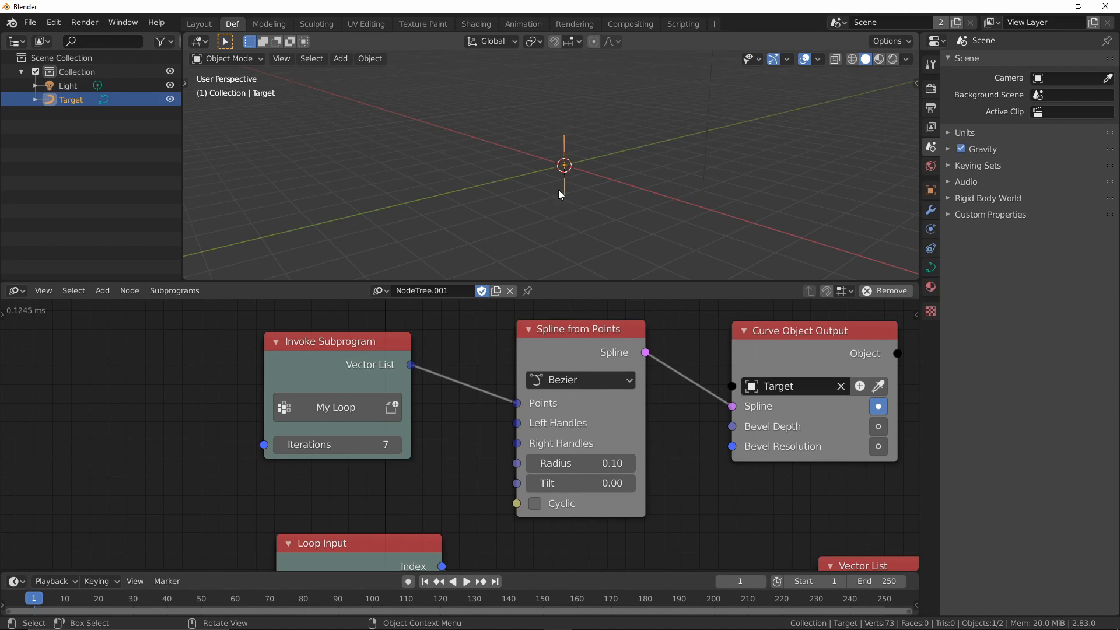
Check the generated vectors with a temporary Viewer node on the Invoke Subprogram's Vector List output, and delete the Viewer
drag(343, 355, 159, 346)
key(w)
click(163, 415)
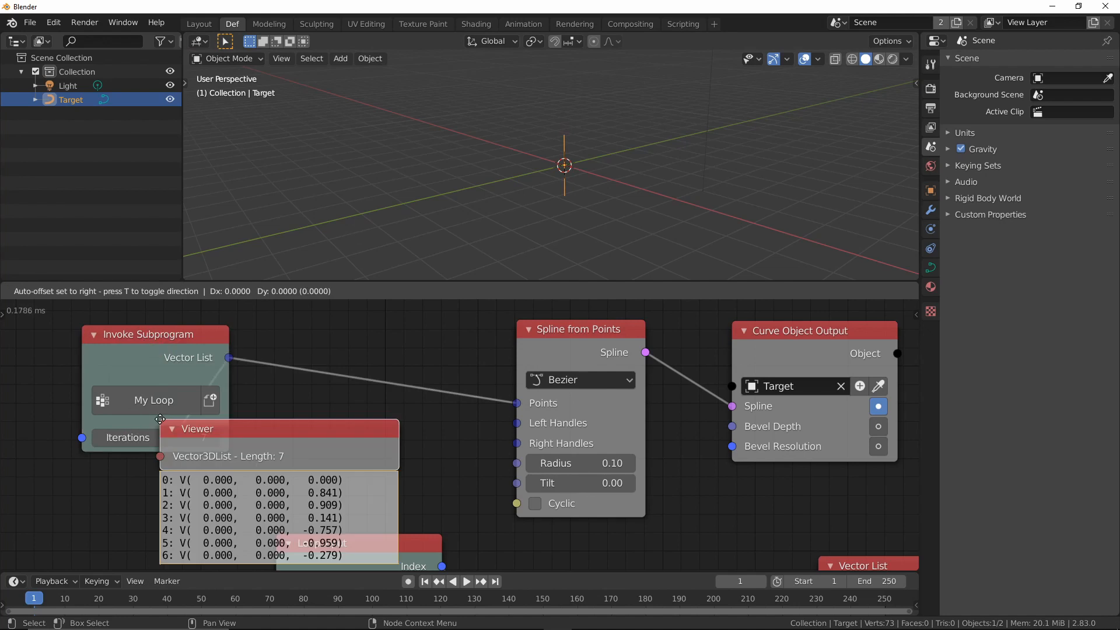
click(432, 403)
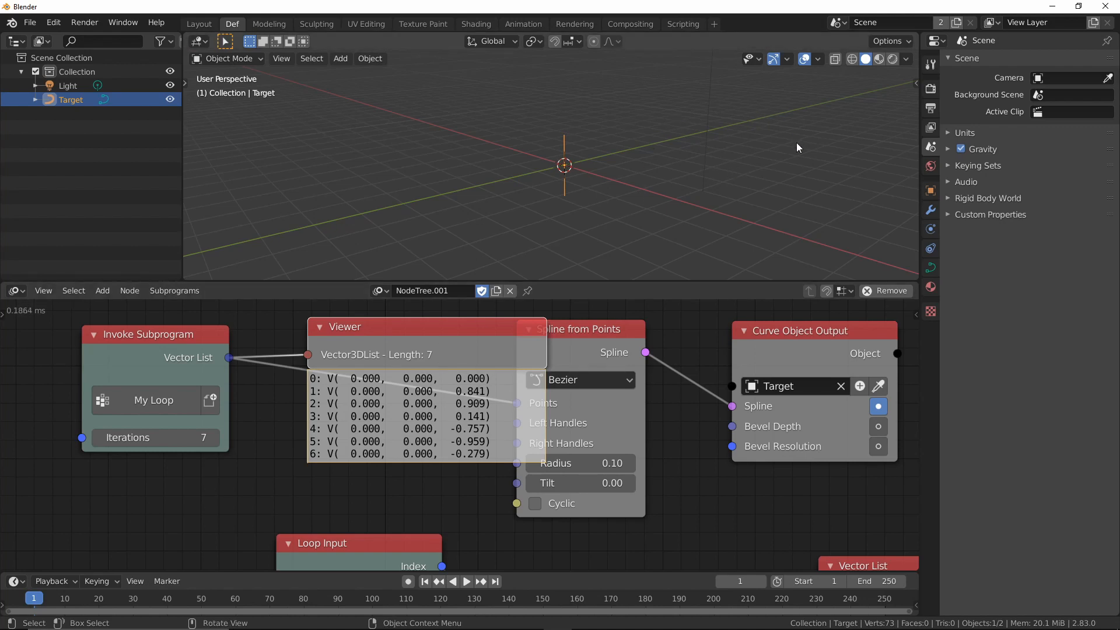
key(x)
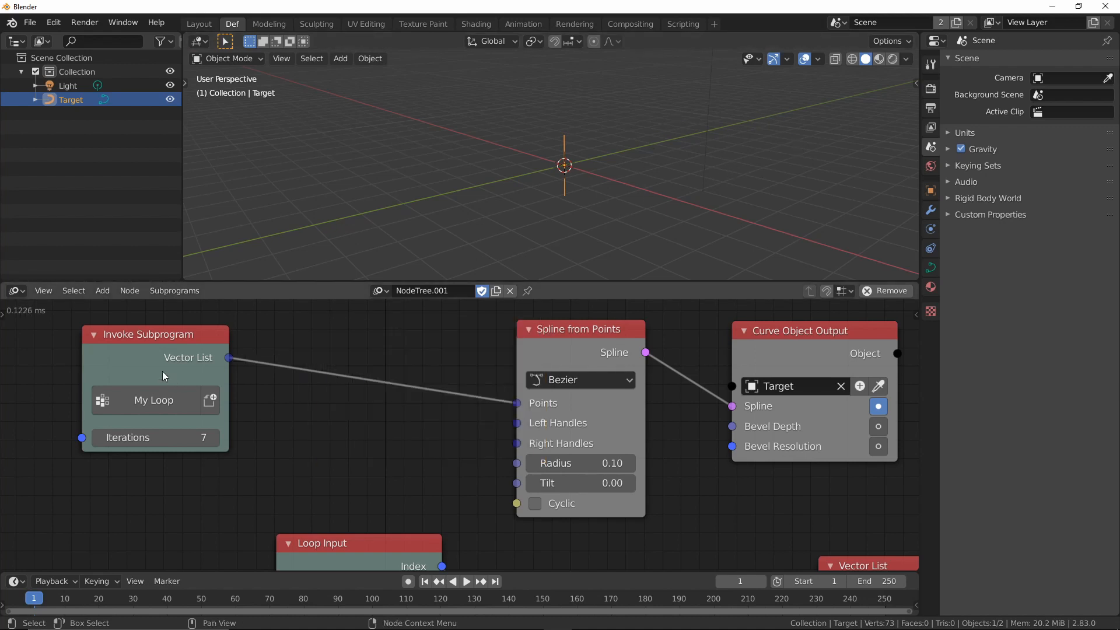
drag(166, 361, 290, 357)
Spread out the loop's Vector List, Combine Vector and Math nodes to make room between them
middle_drag(465, 475, 304, 530)
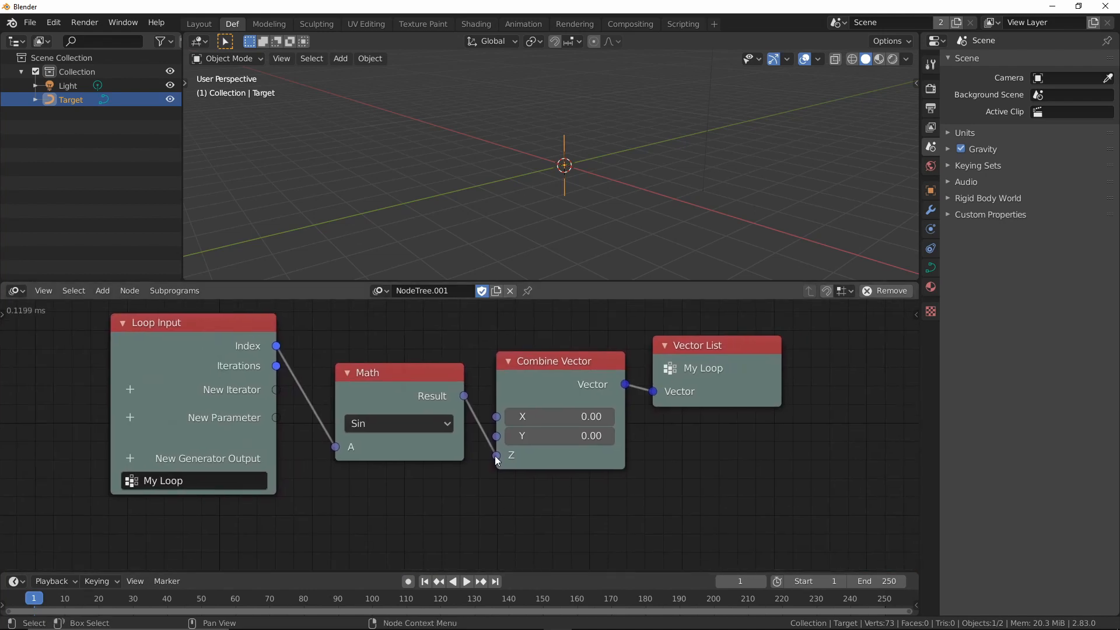
middle_drag(494, 456, 405, 436)
drag(616, 328, 734, 328)
drag(459, 346, 537, 343)
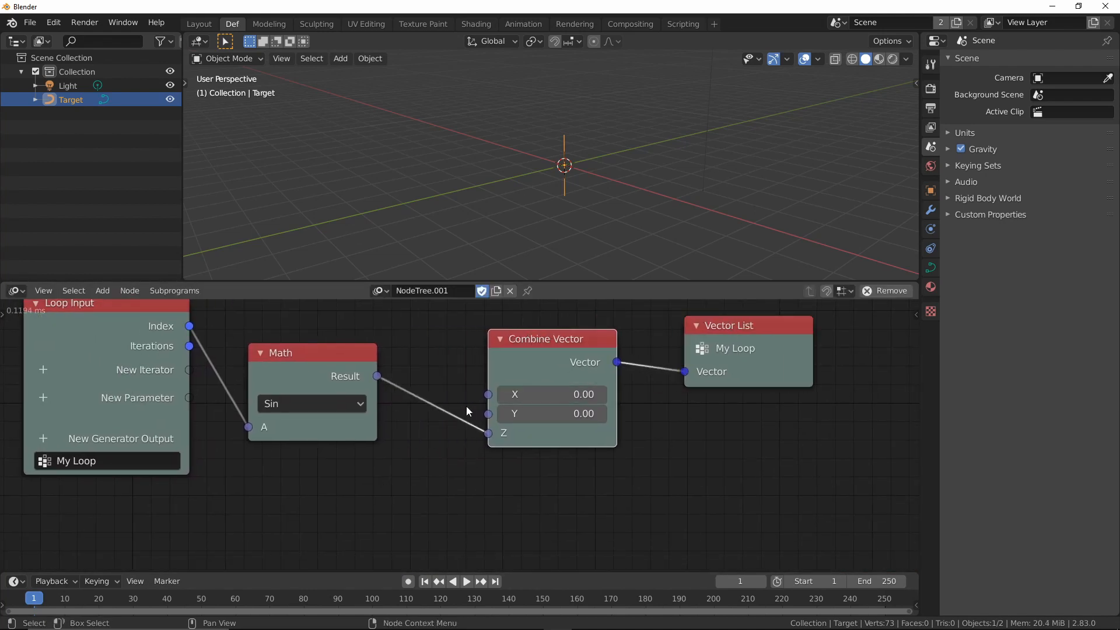
middle_drag(442, 343, 457, 368)
drag(325, 394, 337, 427)
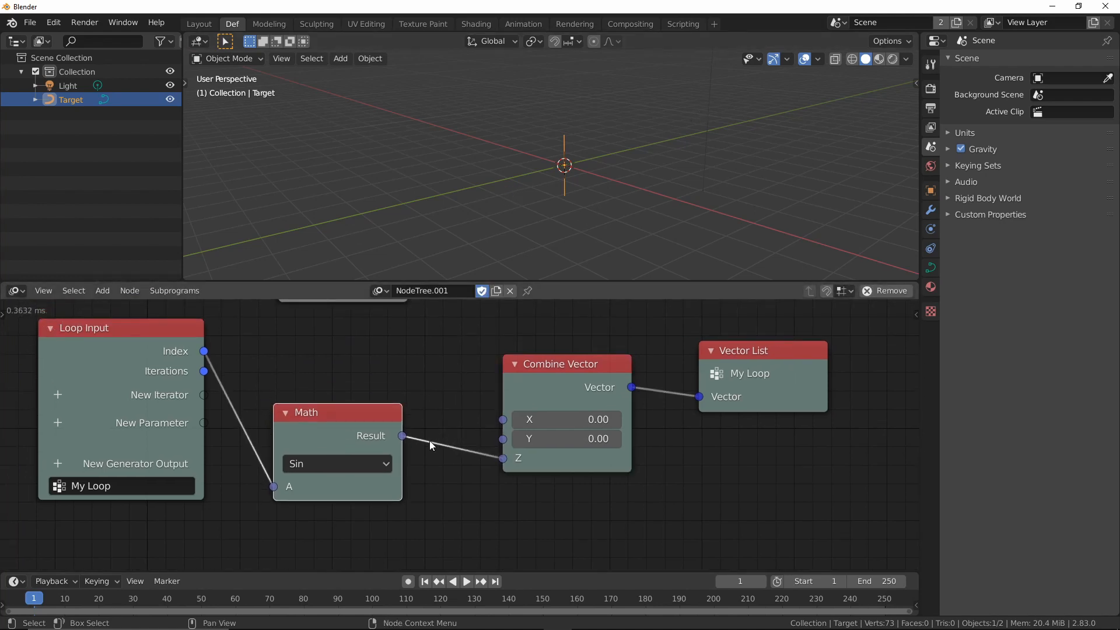
Connect the Loop Input's Index to the Combine Vector's Y input and lower the Math node clear of the link
drag(204, 350, 507, 447)
middle_drag(513, 246, 628, 132)
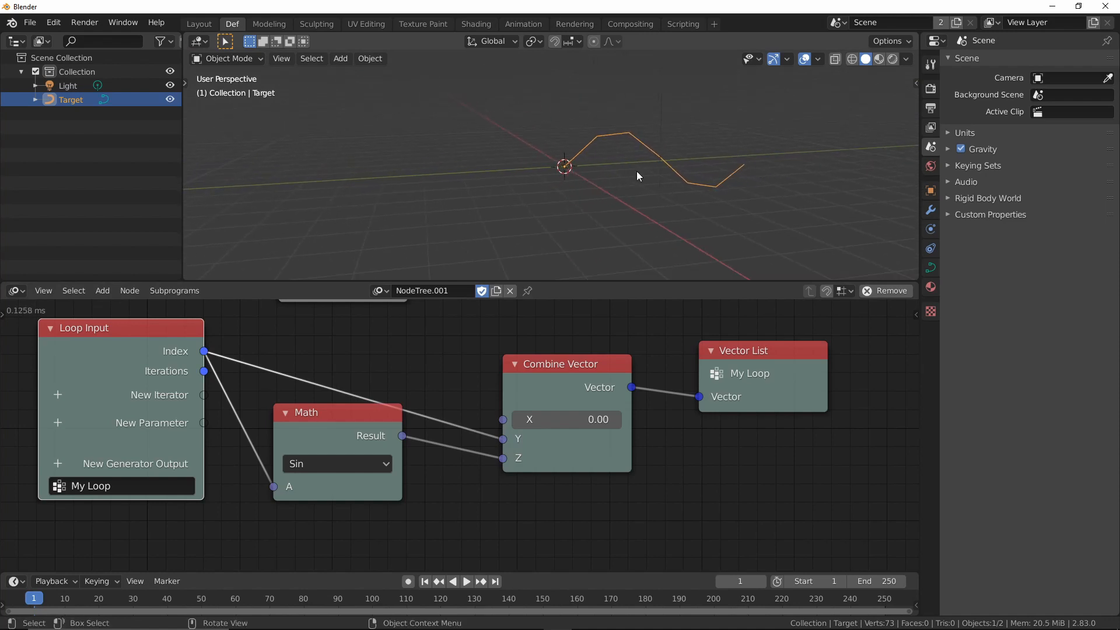
drag(343, 417, 346, 460)
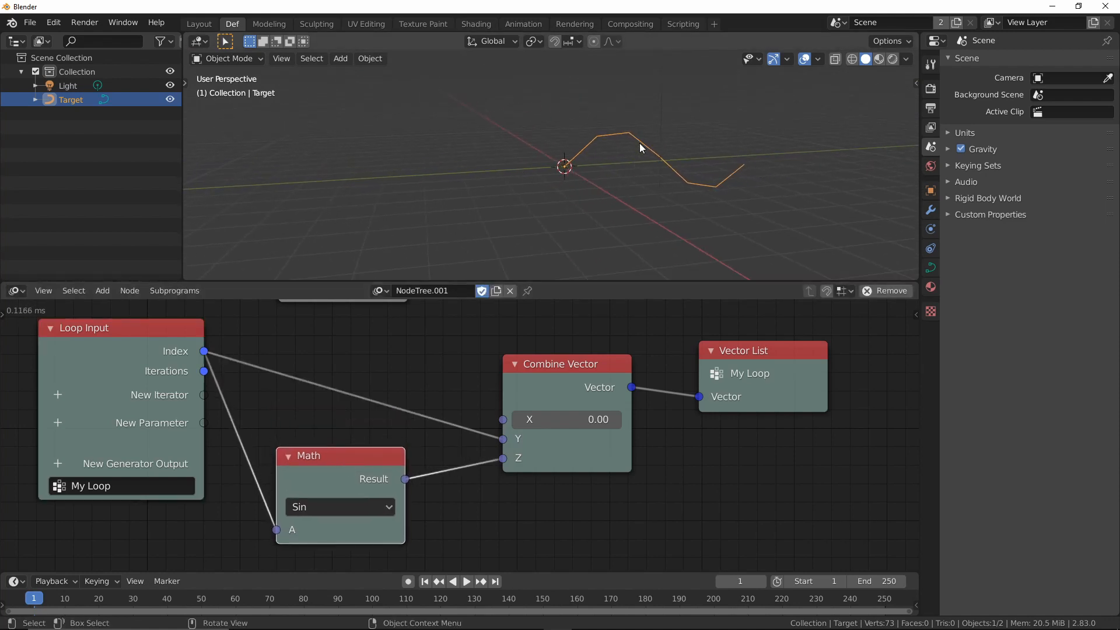
Examine the Target curve's control points in Edit Mode and return to Object Mode
key(ctrl+Tab)
click(745, 163)
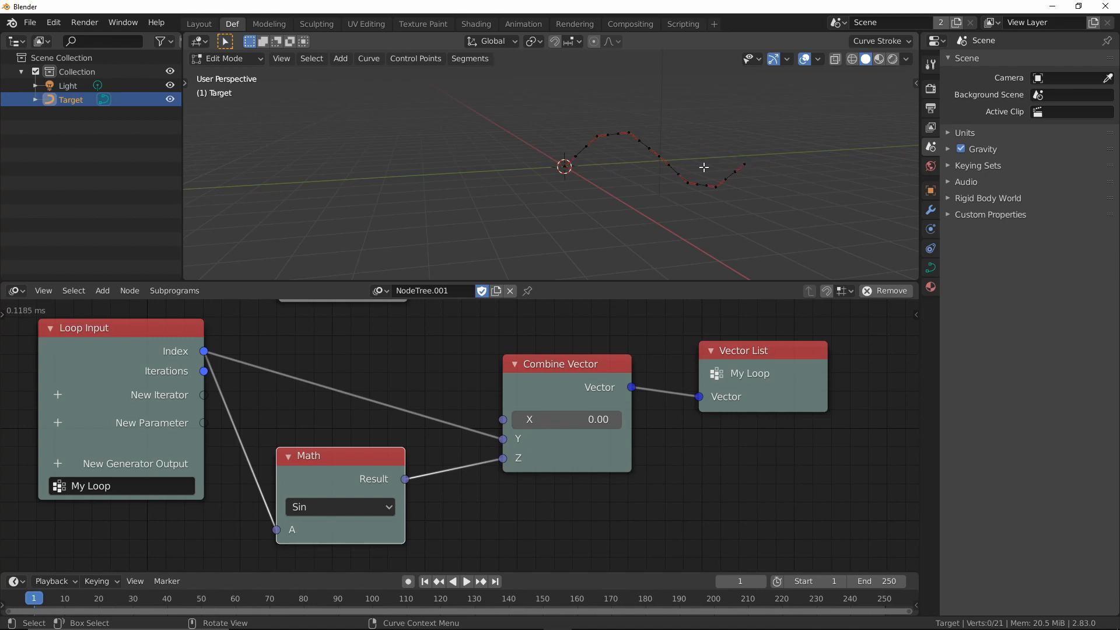
middle_drag(683, 174, 575, 164)
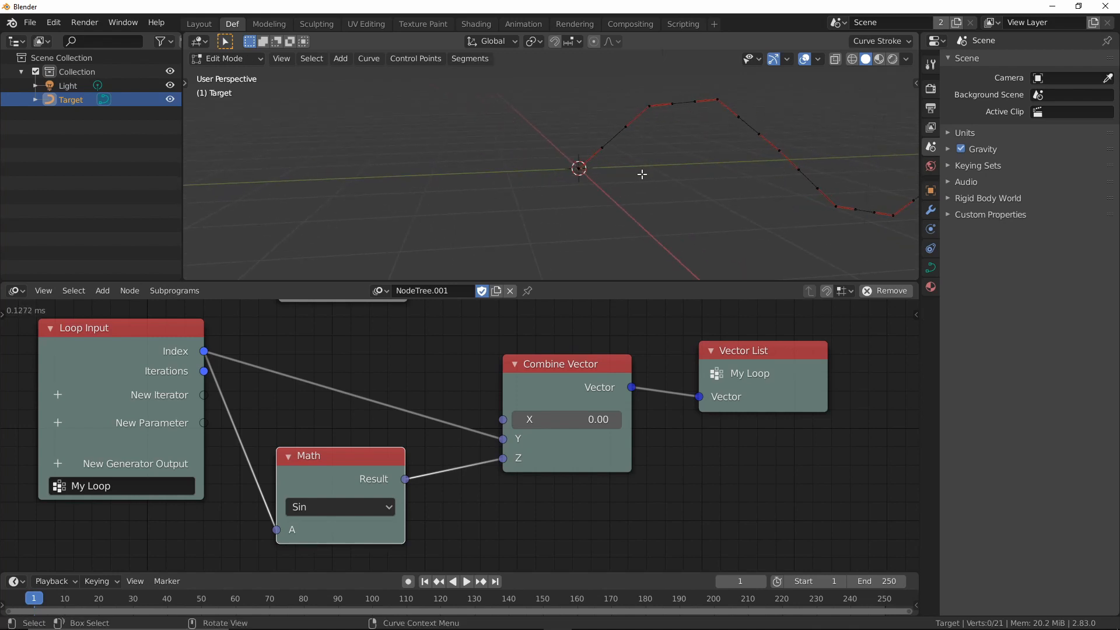
key(Tab)
middle_drag(709, 210, 610, 193)
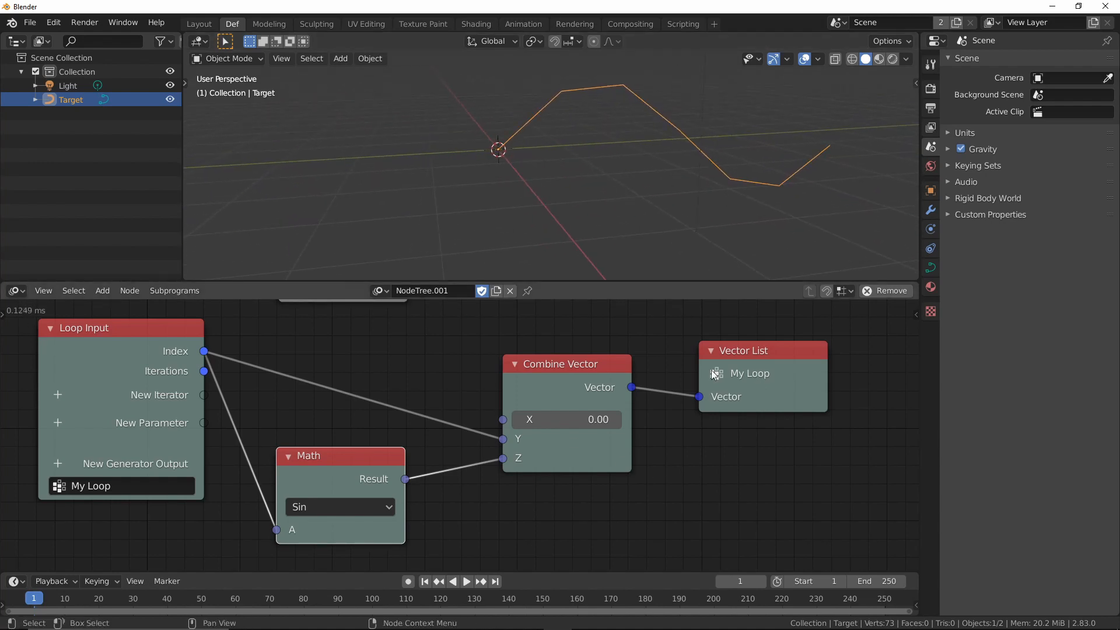
Insert a duplicate of the Math node on the link from Index to Combine Vector's Y, set to Multiply with B 0.12
middle_drag(477, 328, 498, 528)
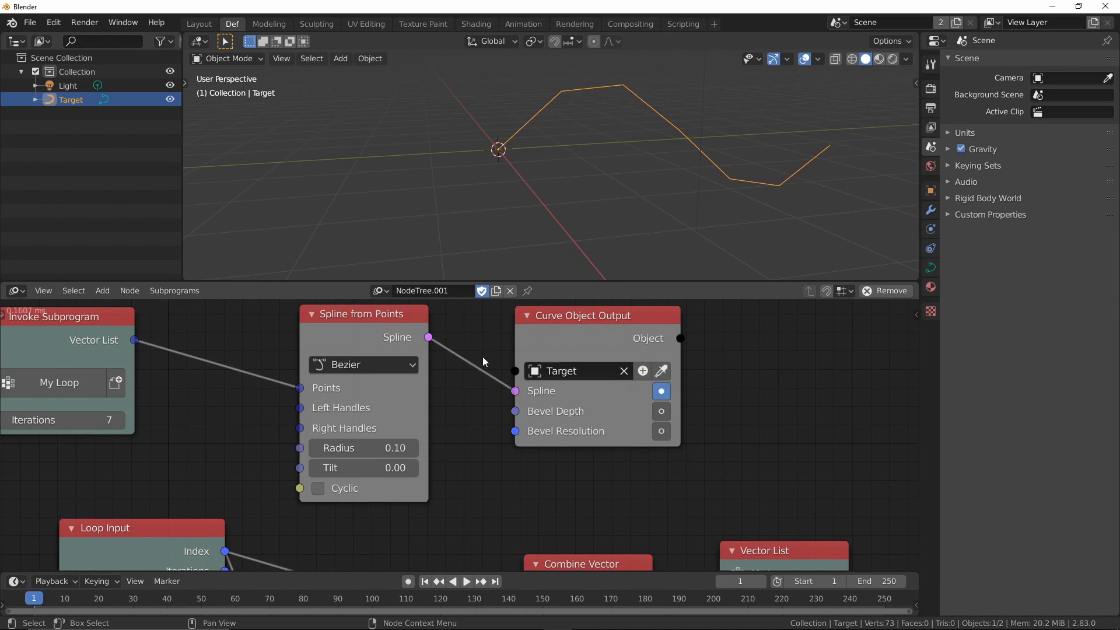
middle_drag(477, 489, 521, 363)
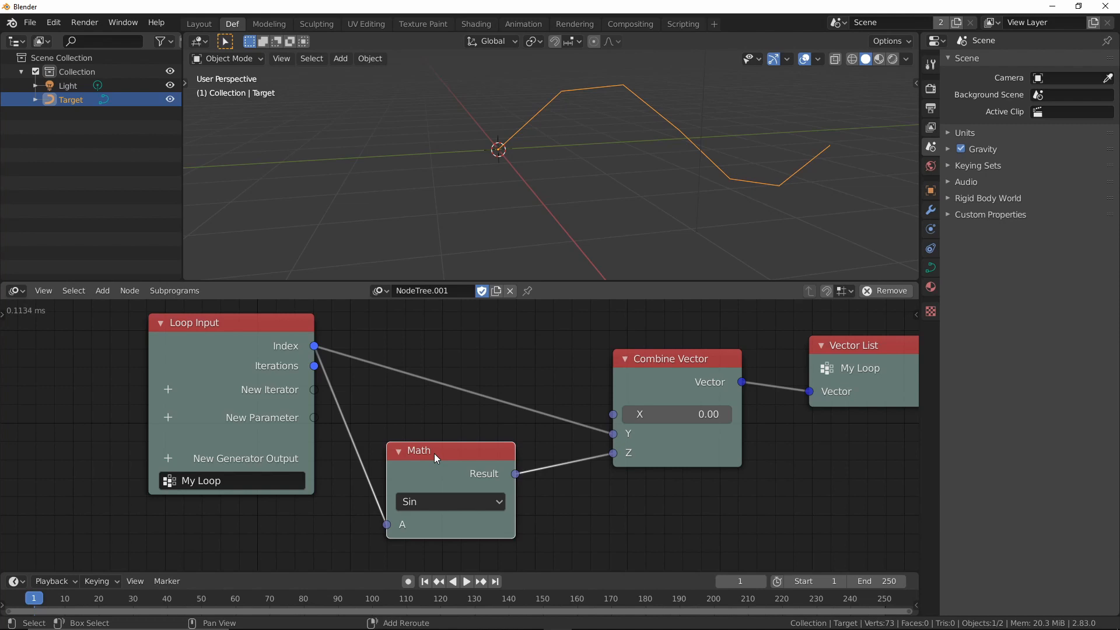
key(shift+d)
click(431, 393)
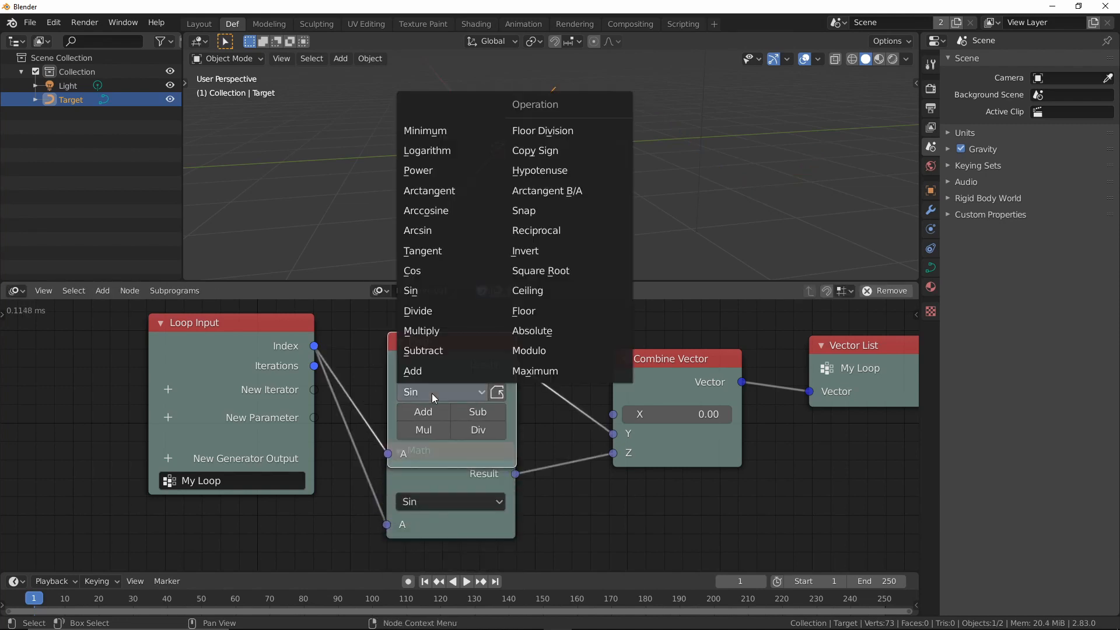
click(430, 330)
drag(442, 345, 437, 312)
drag(442, 403, 453, 402)
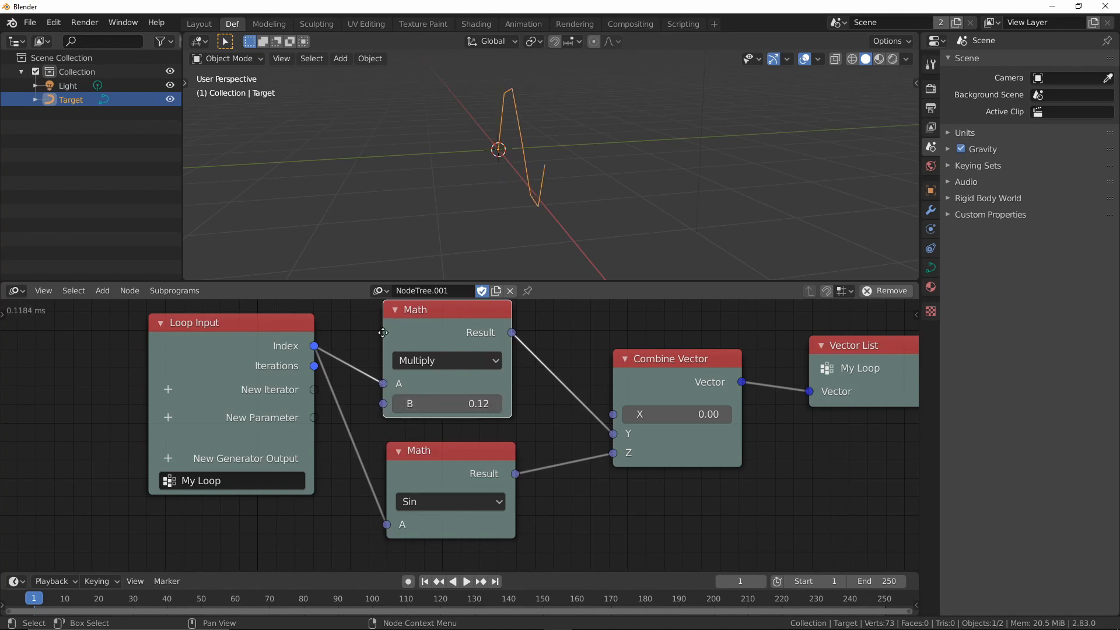
Increase the Invoke Subprogram's Iterations and set the Multiply node's B value to 0.30
middle_drag(383, 332, 437, 476)
drag(191, 367, 272, 453)
middle_drag(407, 480, 364, 371)
drag(420, 445, 441, 445)
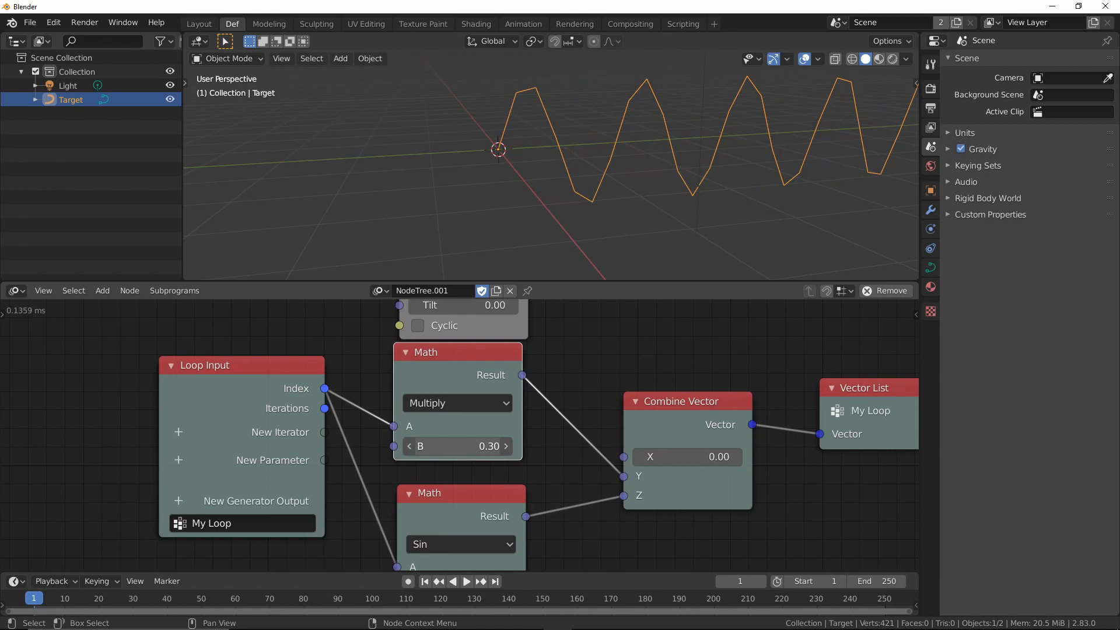
Move the Loop Input and Sin Math nodes farther apart and collapse the Multiply node
scroll(382, 489, down, 3)
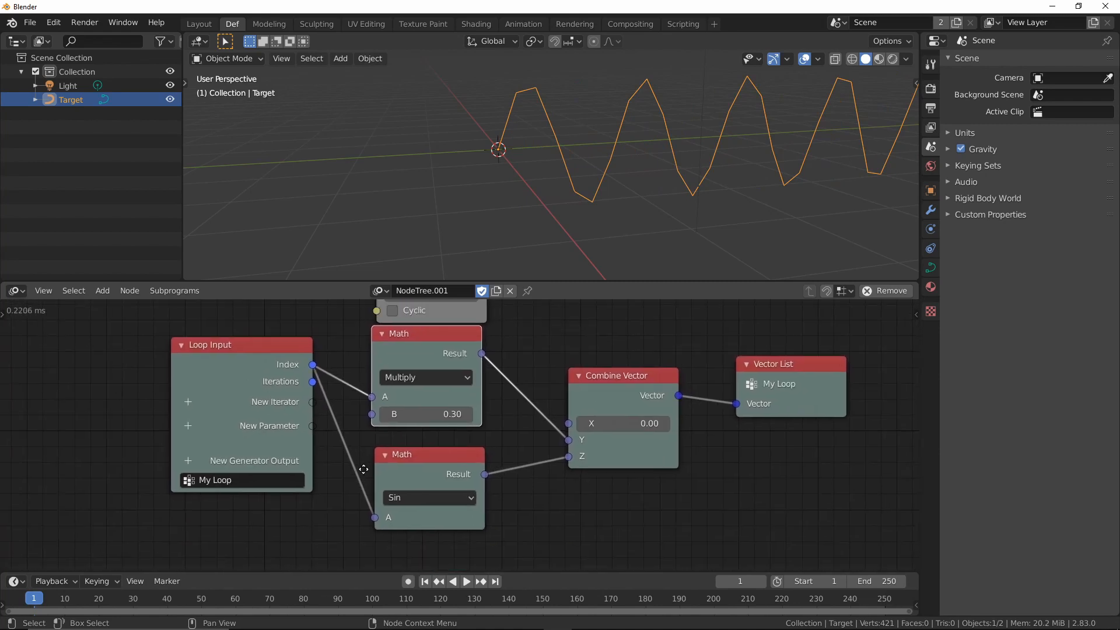
middle_drag(450, 439, 473, 453)
drag(259, 362, 203, 387)
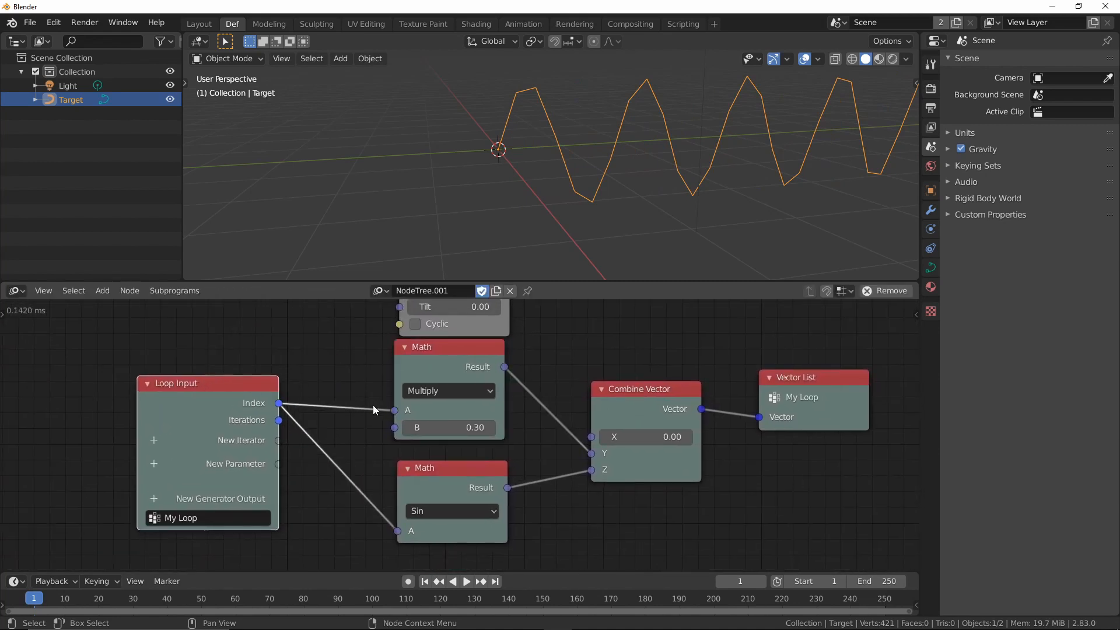
drag(458, 469, 504, 461)
click(405, 348)
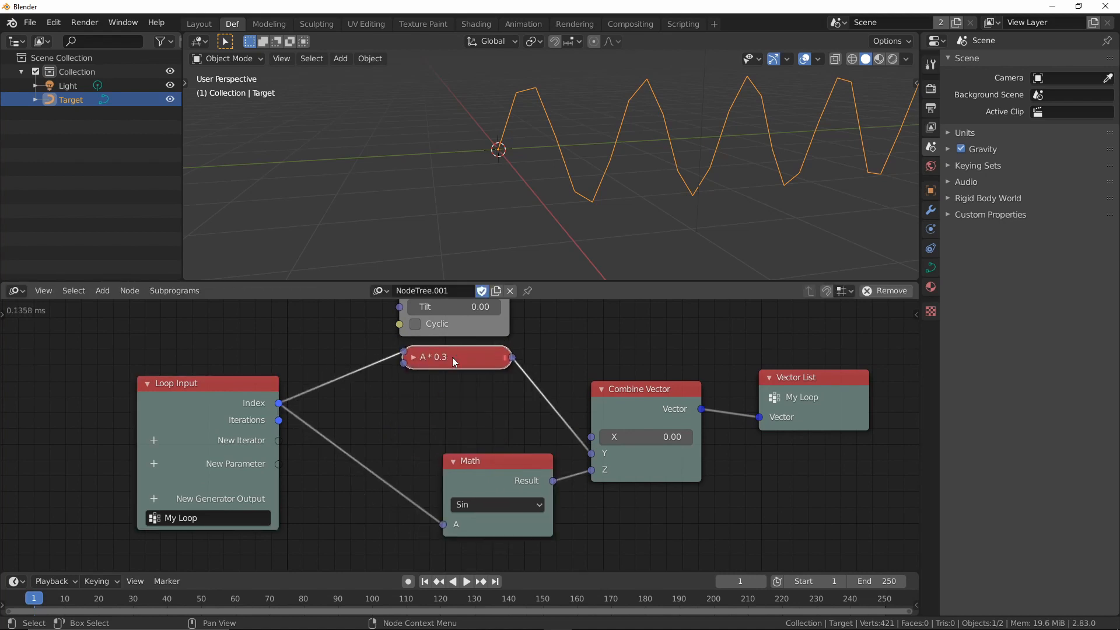
Insert a duplicate of the collapsed Multiply node between Index and the Sin node, expand it, and set its B value to 0.27
key(shift+d)
click(382, 450)
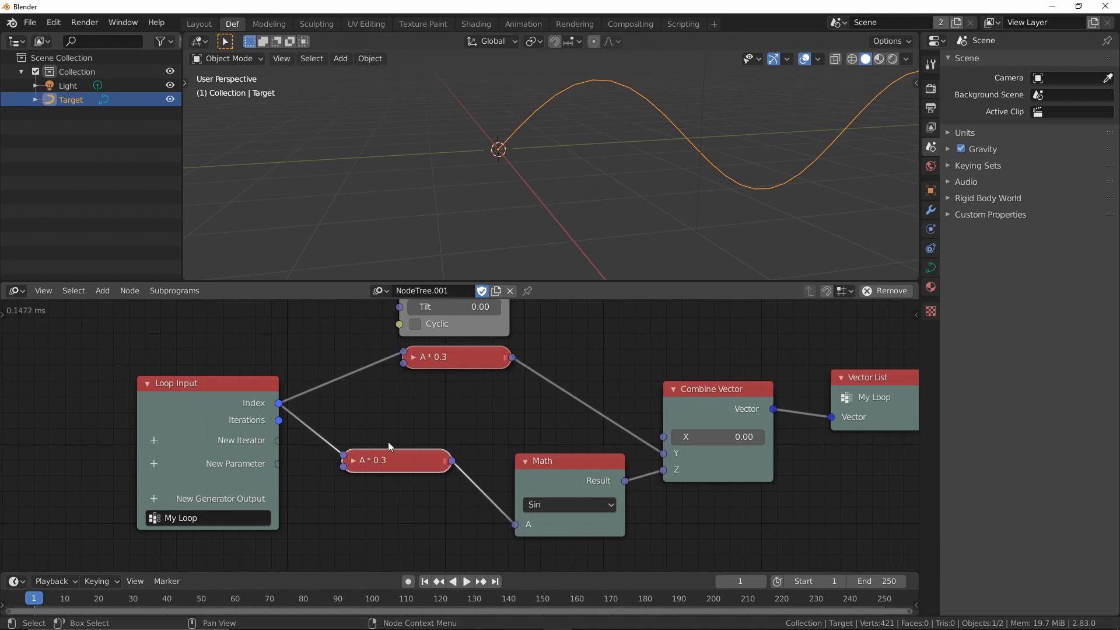
click(354, 461)
middle_drag(630, 170, 381, 226)
drag(382, 476, 358, 476)
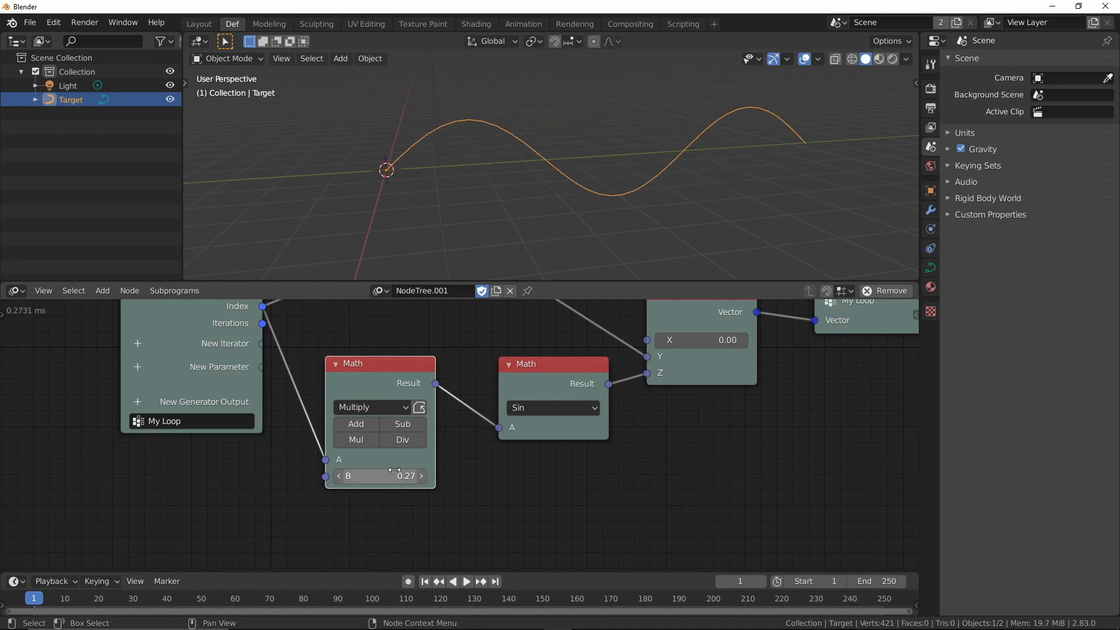
key(ctrl+z)
key(ctrl+z)
key(ctrl+z)
Set the Invoke Subprogram's Iterations to 101 to lengthen the wave curve
drag(358, 375, 415, 374)
middle_drag(604, 178, 462, 200)
drag(350, 374, 397, 375)
middle_drag(642, 198, 556, 203)
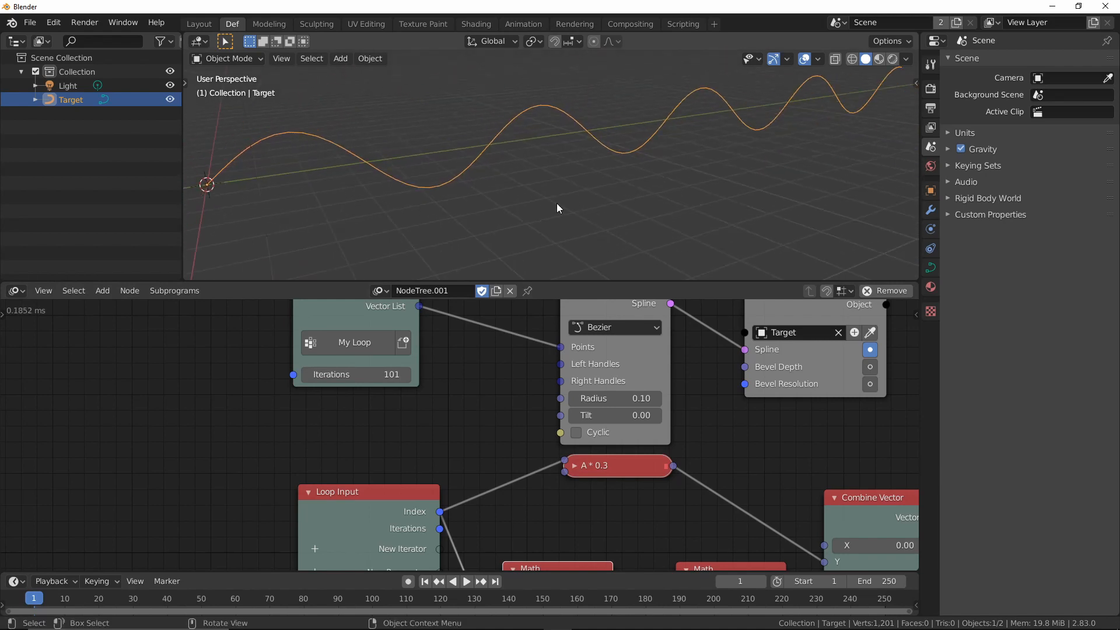
Try the Cos operation on the Math node feeding Combine Vector's Z, and switch it back to Sin
middle_drag(528, 398, 268, 308)
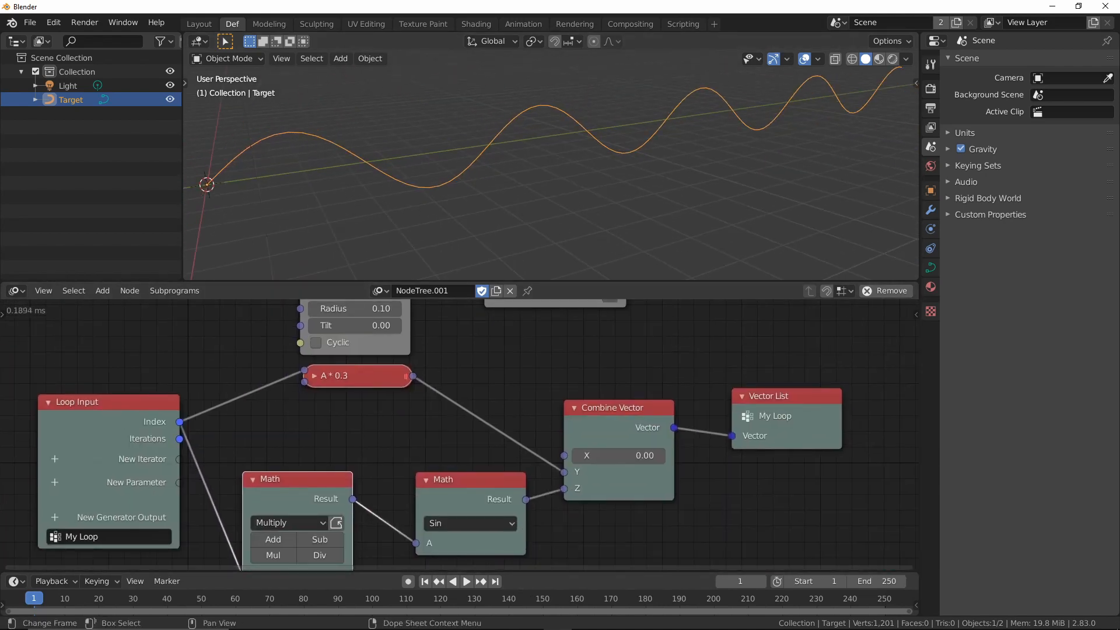
middle_drag(408, 484, 453, 350)
click(494, 391)
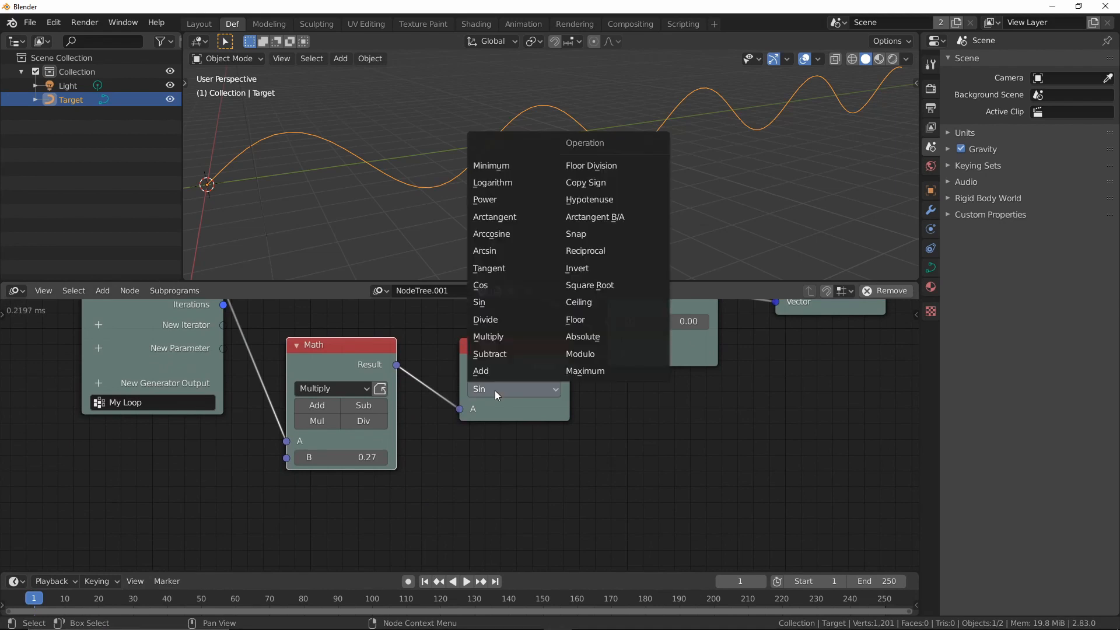
click(494, 284)
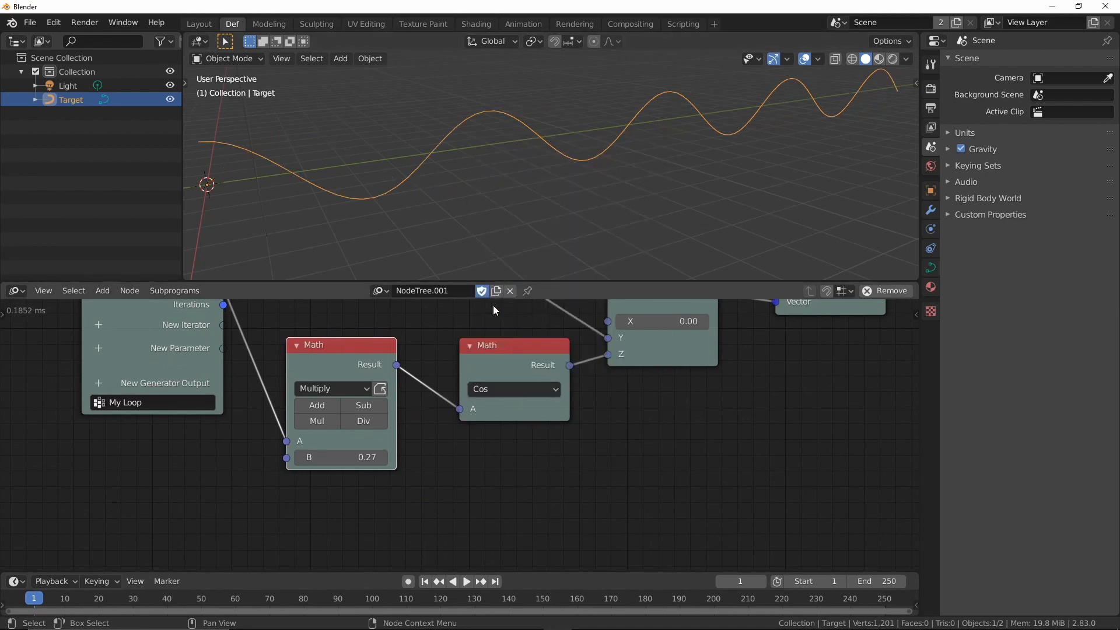
middle_drag(478, 237, 463, 212)
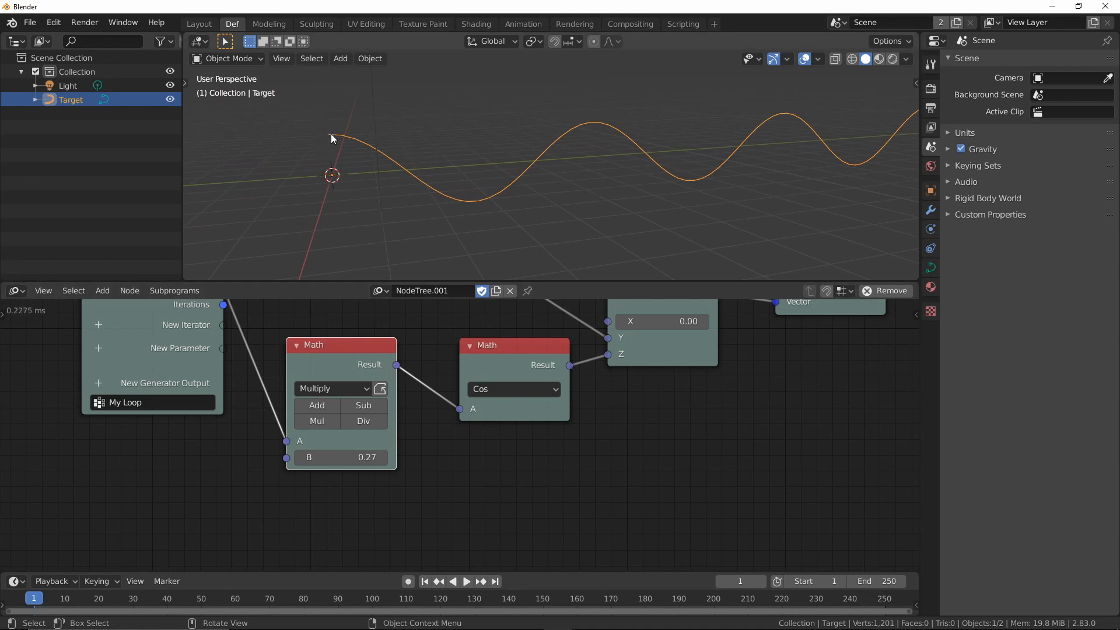
click(512, 390)
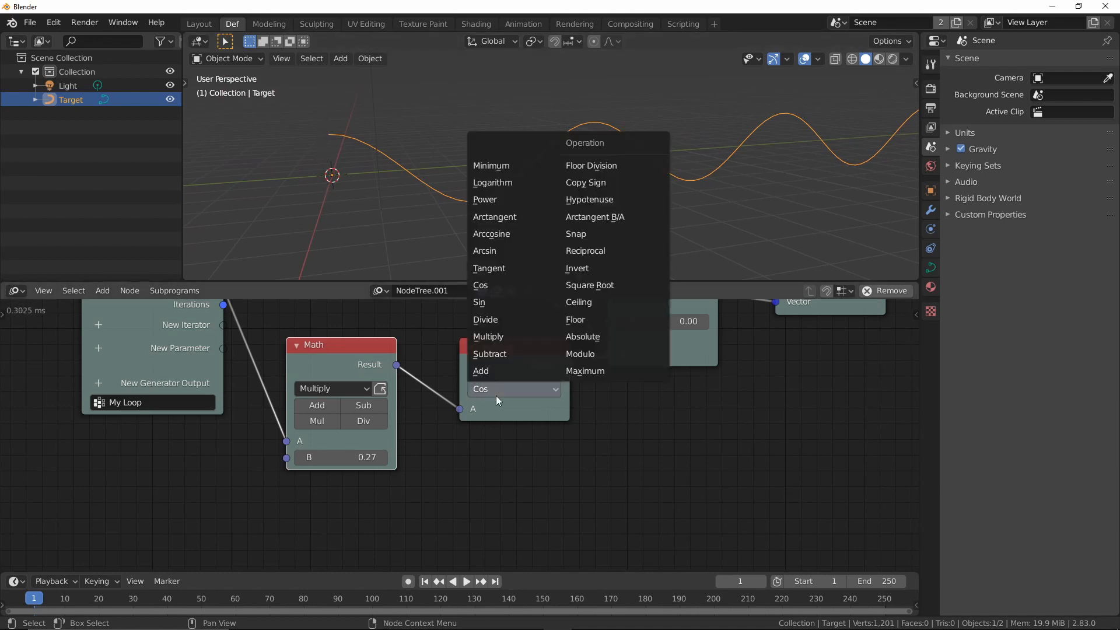
click(492, 306)
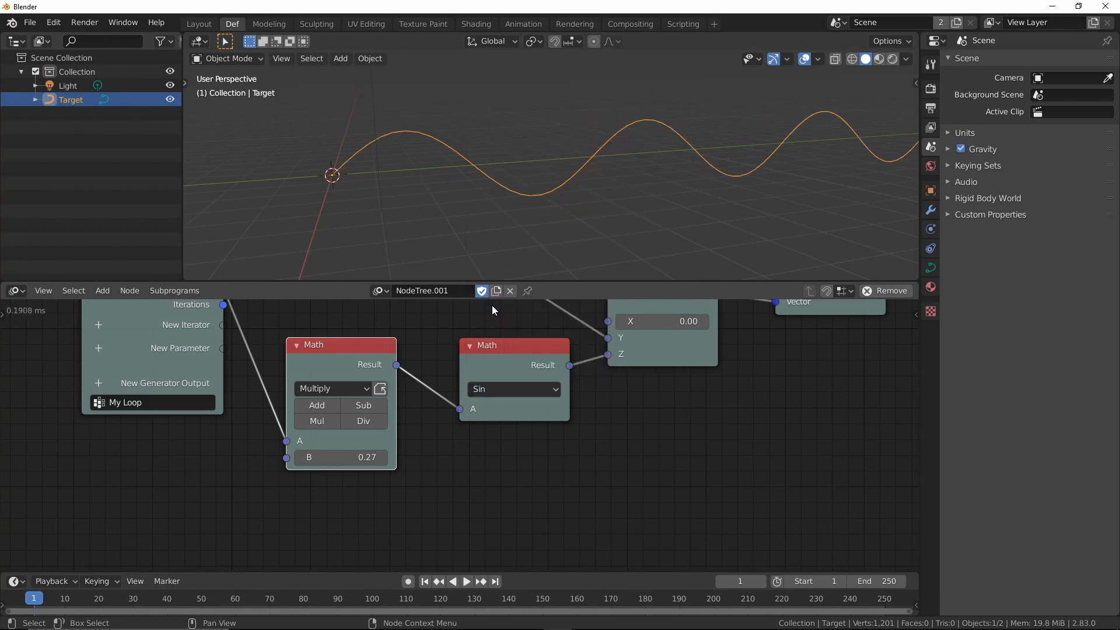
click(493, 389)
click(391, 197)
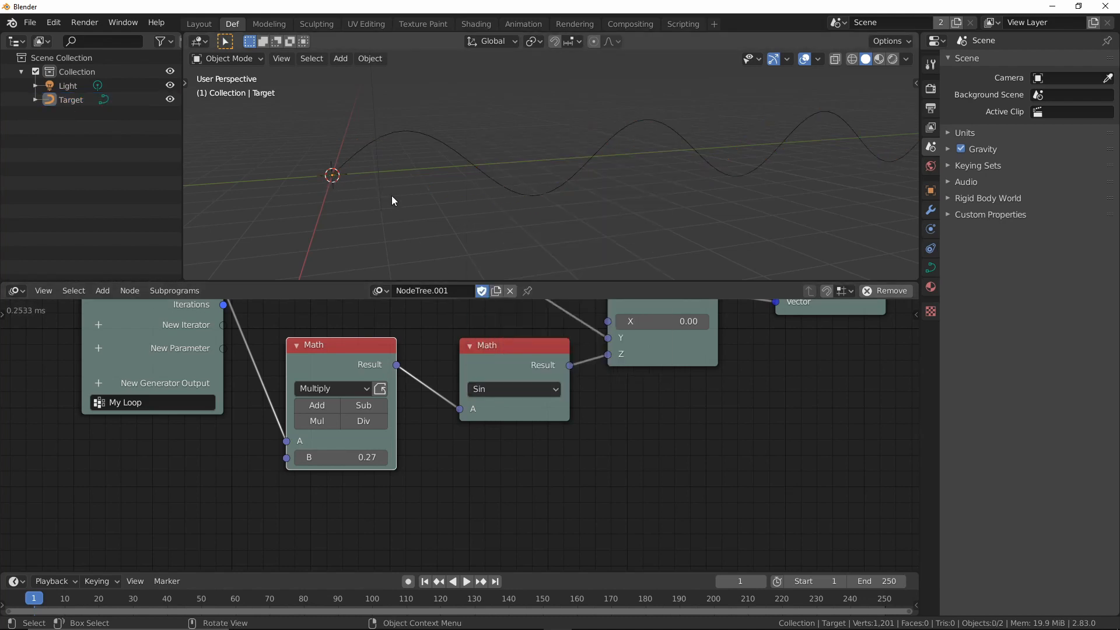
click(422, 139)
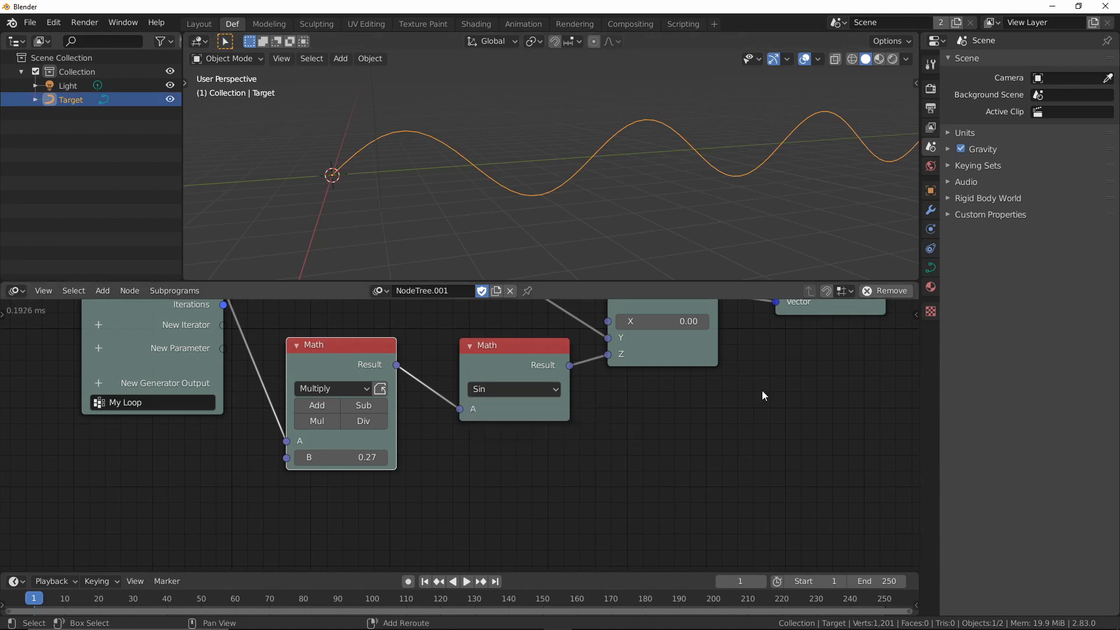
middle_drag(761, 386, 682, 499)
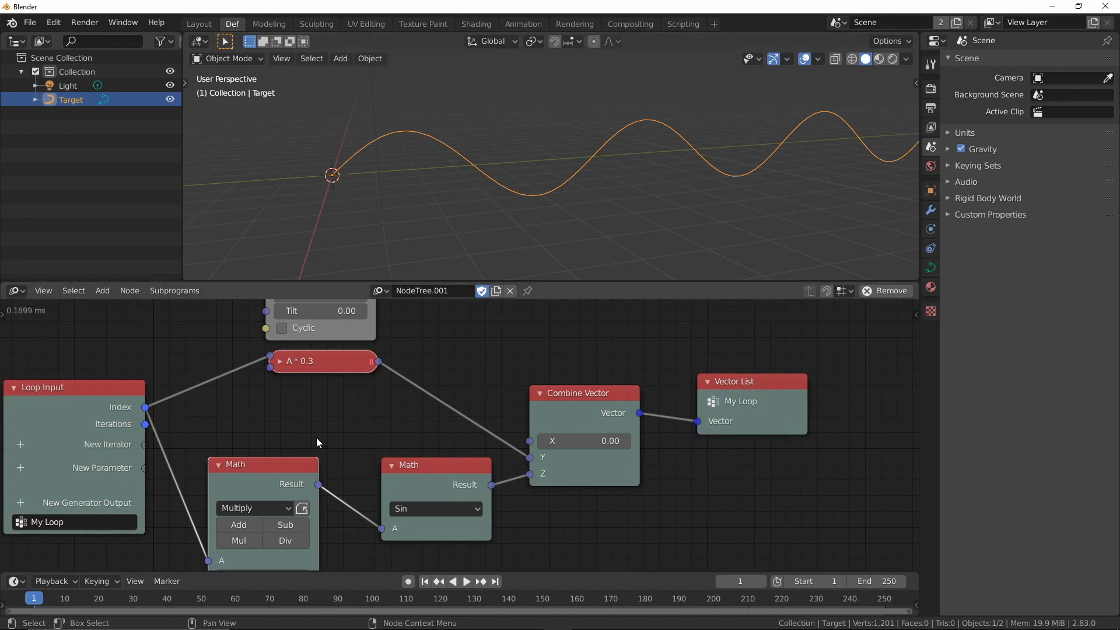
Move the Combine Vector and Vector List nodes farther from the Math nodes, and reposition the collapsed Multiply and Sin nodes
middle_drag(443, 425, 467, 346)
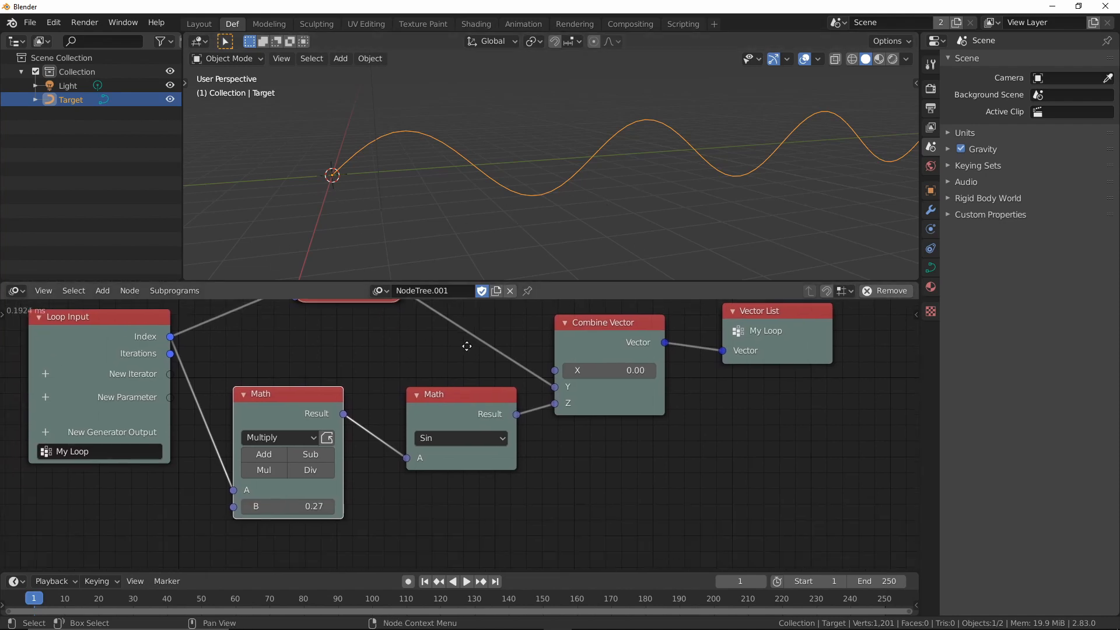
drag(468, 400, 447, 400)
middle_drag(578, 437, 556, 486)
drag(747, 359, 820, 349)
drag(574, 378, 640, 363)
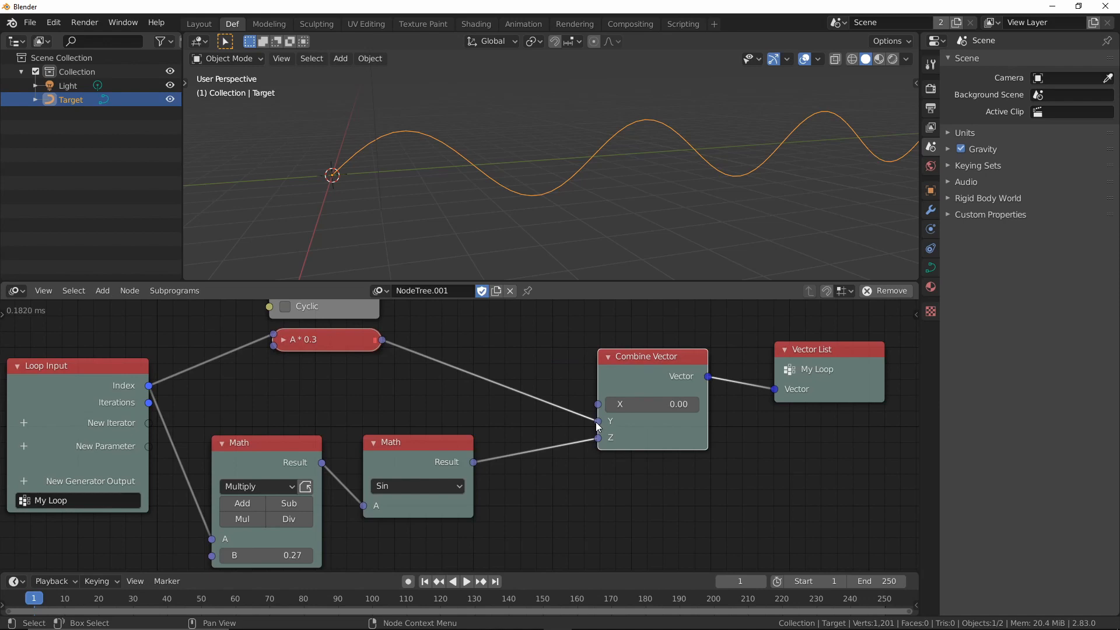
drag(328, 346, 349, 370)
drag(418, 452, 422, 461)
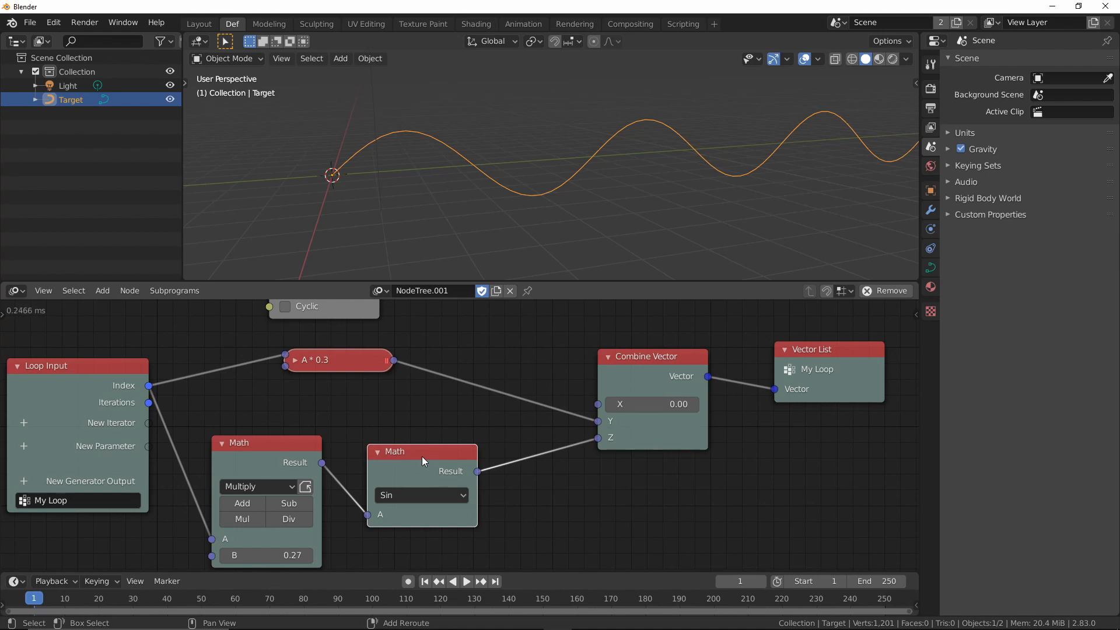
Duplicate the Sin Math node and insert the copy between the collapsed Multiply node and Combine Vector's Y input
key(shift+d)
click(461, 320)
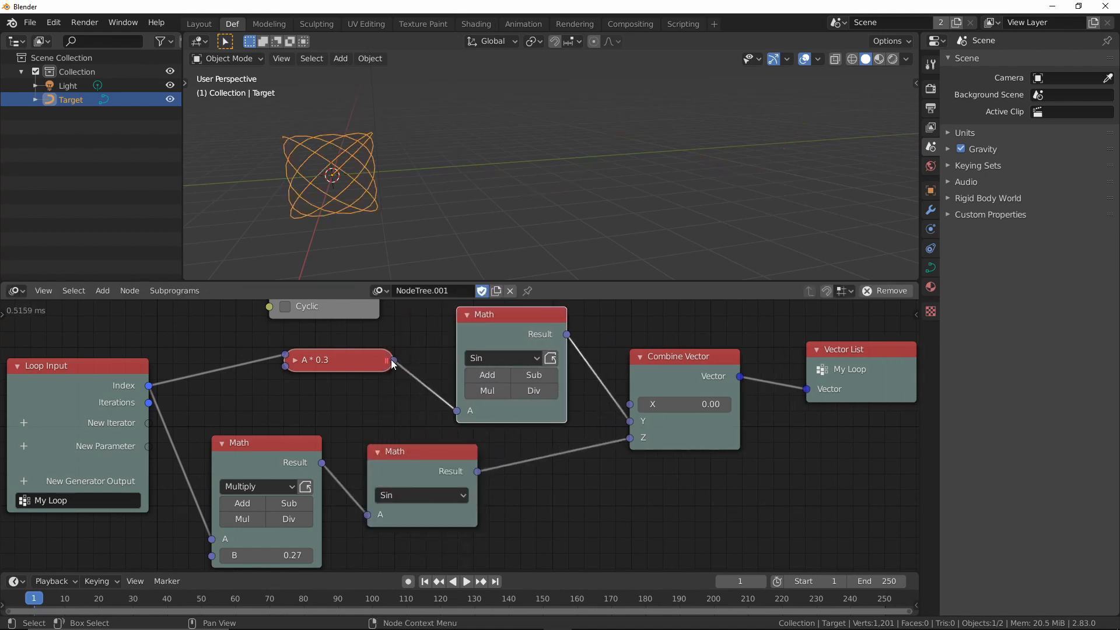
middle_drag(353, 233, 458, 236)
scroll(514, 205, up, 3)
middle_drag(345, 395, 375, 496)
middle_drag(419, 527, 431, 499)
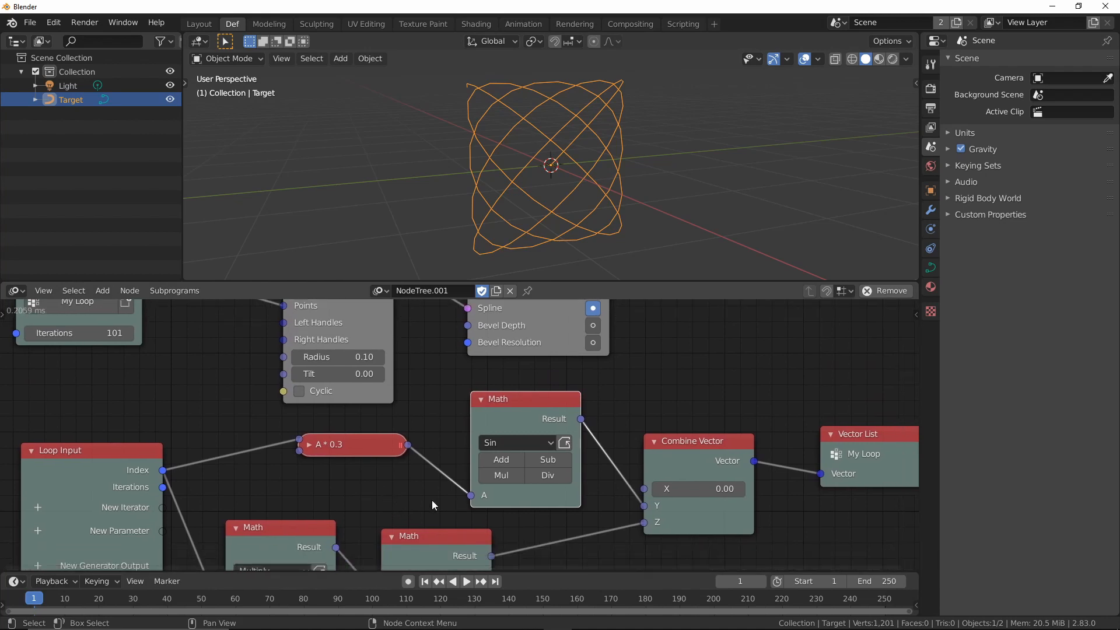
Expand the collapsed Multiply node with its B value set to 0.24, and set the Invoke Subprogram's Iterations to 226
click(309, 446)
drag(327, 446, 307, 433)
mouse_move(333, 512)
mouse_down()
mouse_move(350, 512)
mouse_move(329, 512)
mouse_up()
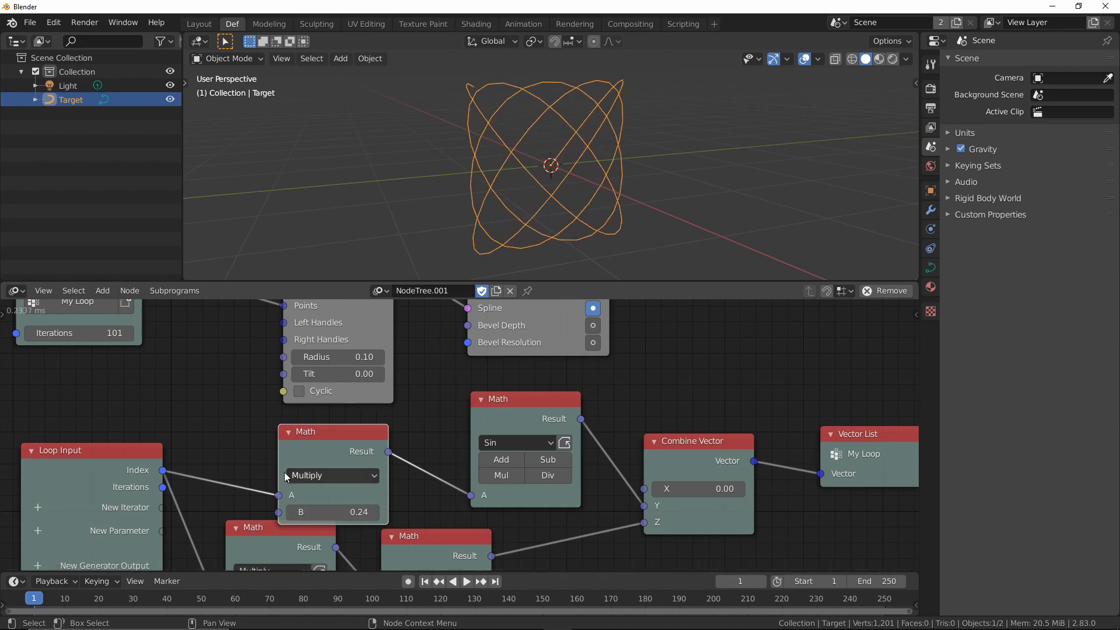
middle_drag(259, 385, 319, 423)
drag(137, 371, 191, 371)
Try the Cos operation on the Math node feeding Combine Vector's Y, and switch it to Tangent
click(587, 480)
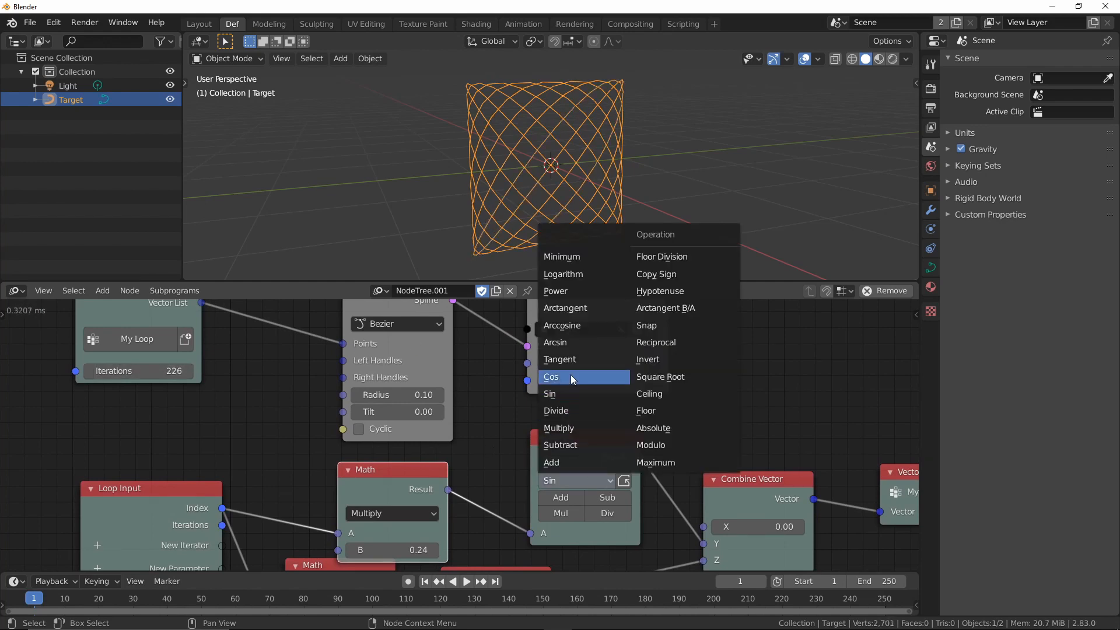
click(571, 377)
click(588, 481)
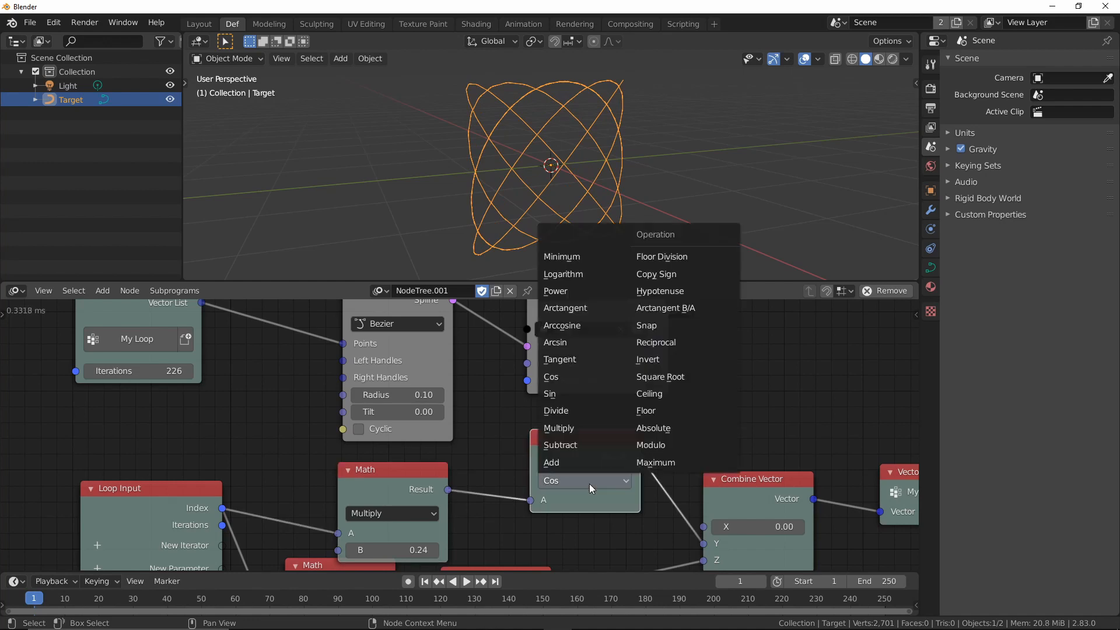
click(587, 360)
Set the Invoke Subprogram's Iterations to 218 and the B value of the Multiply node feeding Tangent to 0.09
middle_drag(563, 185, 464, 247)
drag(142, 373, 129, 374)
mouse_move(403, 553)
mouse_down()
mouse_move(385, 553)
mouse_move(403, 552)
mouse_up()
middle_drag(613, 235, 584, 257)
scroll(517, 449, down, 2)
scroll(517, 450, down, 2)
middle_drag(517, 450, 535, 499)
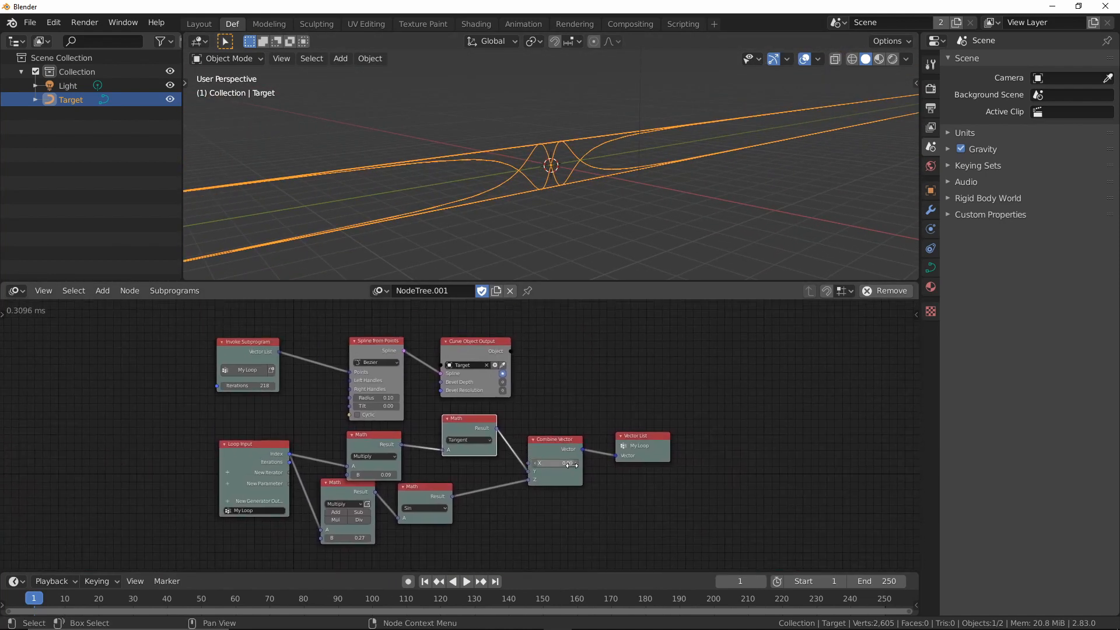
scroll(495, 364, up, 4)
middle_drag(495, 364, 488, 340)
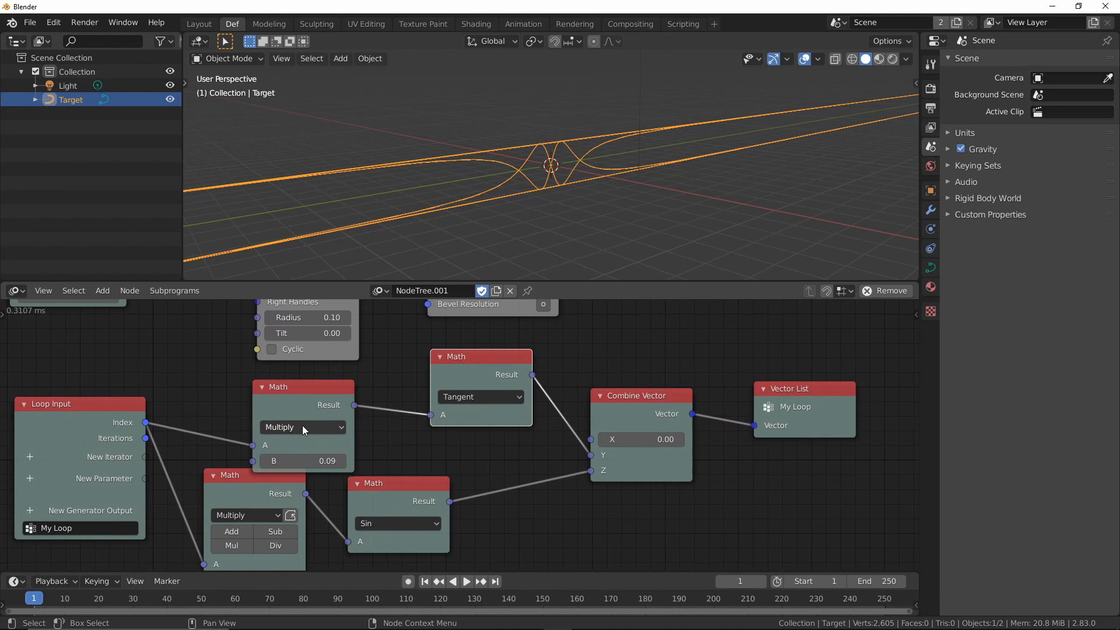
click(397, 523)
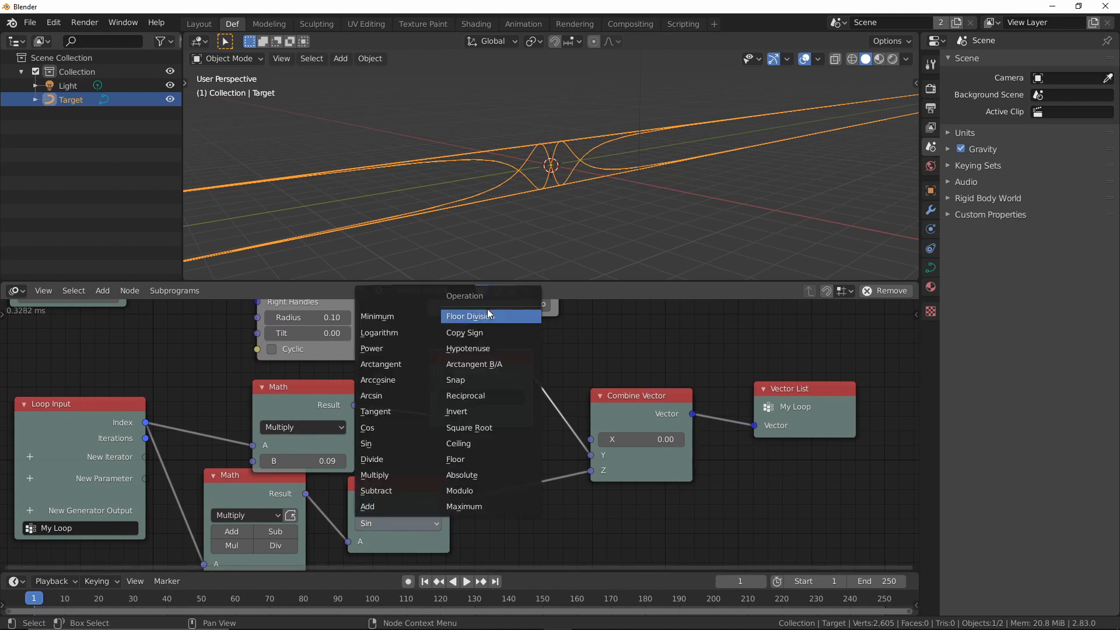
click(394, 410)
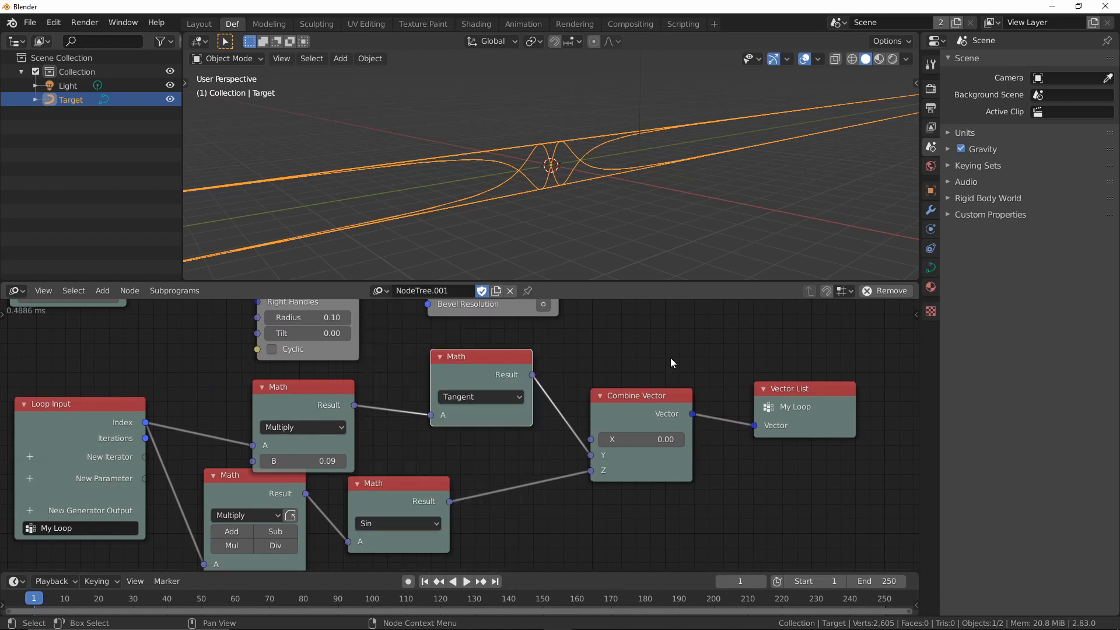
Reposition the Spline from Points and Curve Object Output nodes, and move the Multiply node feeding Tangent clear of the lower Multiply node
scroll(449, 429, down, 3)
middle_drag(449, 435, 545, 517)
drag(459, 364, 437, 345)
click(580, 362)
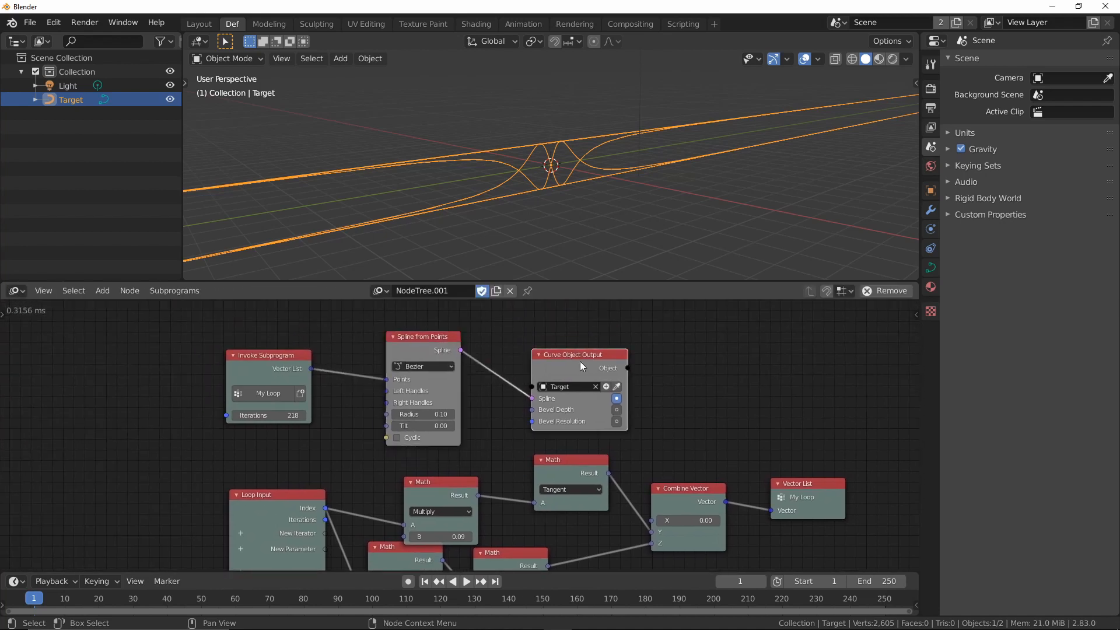
drag(580, 362, 587, 354)
middle_drag(569, 176, 463, 163)
middle_drag(447, 485, 412, 400)
drag(412, 400, 410, 381)
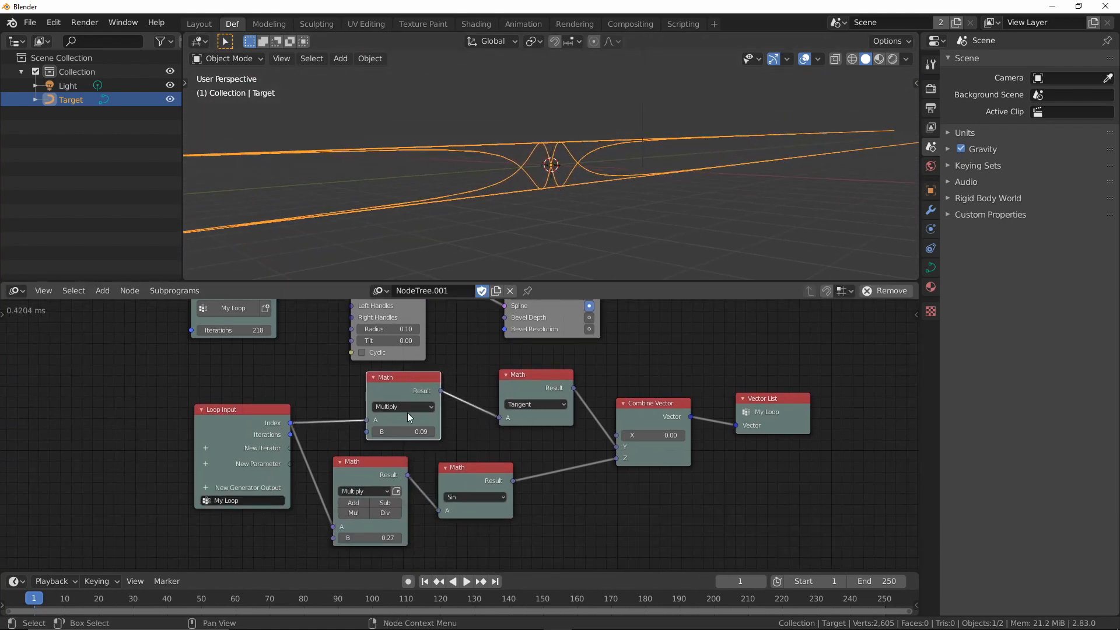
click(404, 409)
Add a Vector Math node in the empty area beyond the Vector List node and look through its available operations
key(ctrl+a)
text(vector m)
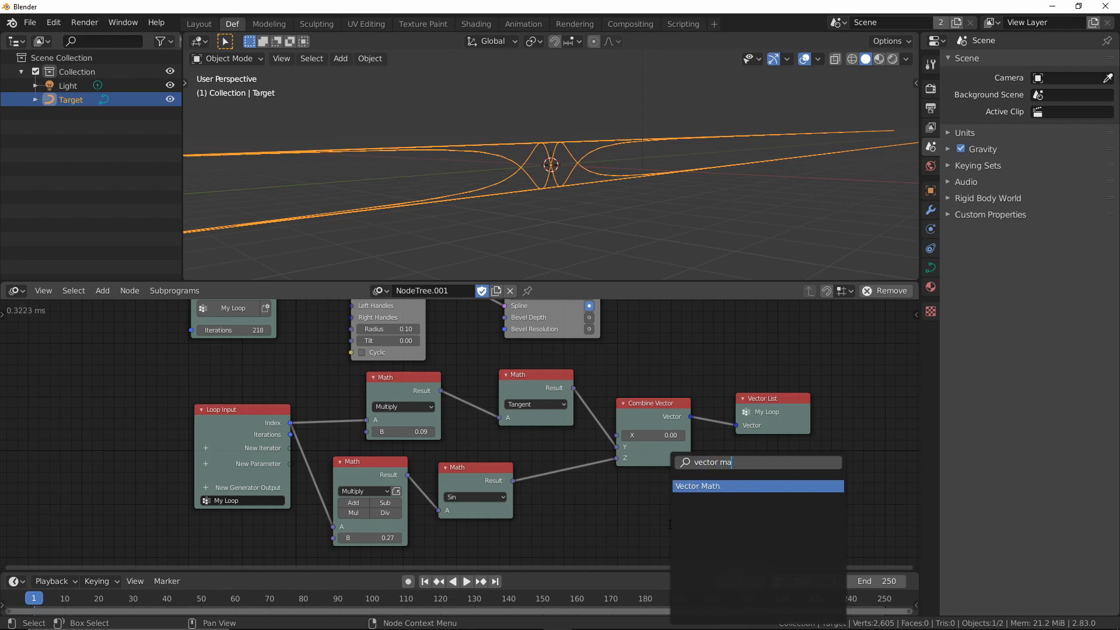
key(Return)
click(855, 341)
middle_drag(855, 342, 425, 352)
drag(479, 371, 576, 371)
click(576, 373)
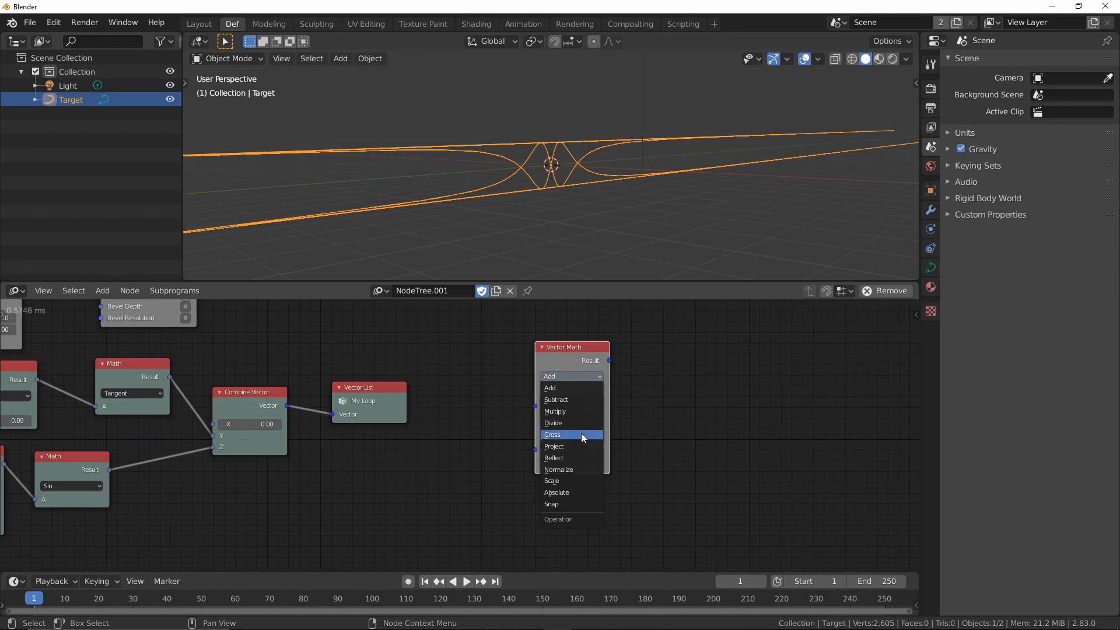
click(569, 376)
scroll(710, 433, up, 3)
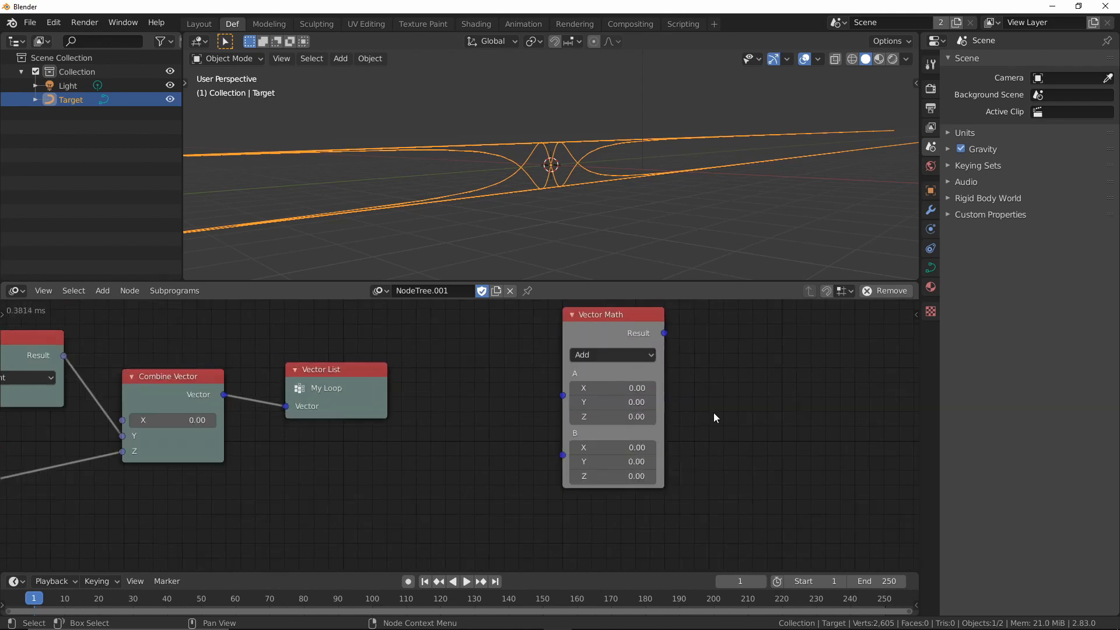
Delete the unconnected Vector Math node and bring the whole node tree into view
click(575, 363)
key(x)
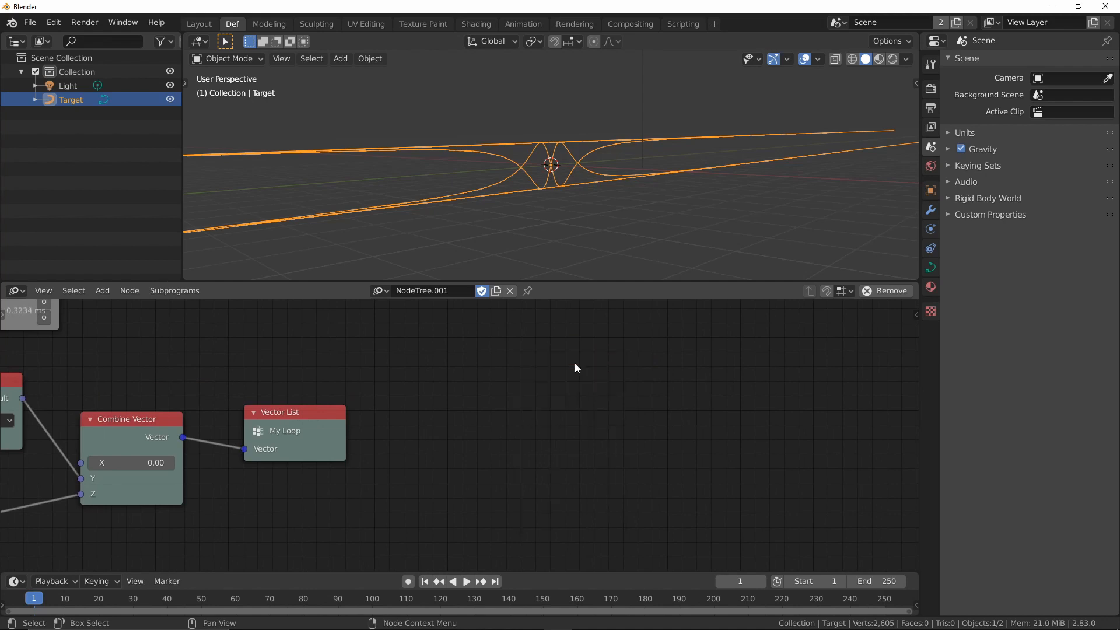
key(Home)
scroll(523, 384, down, 5)
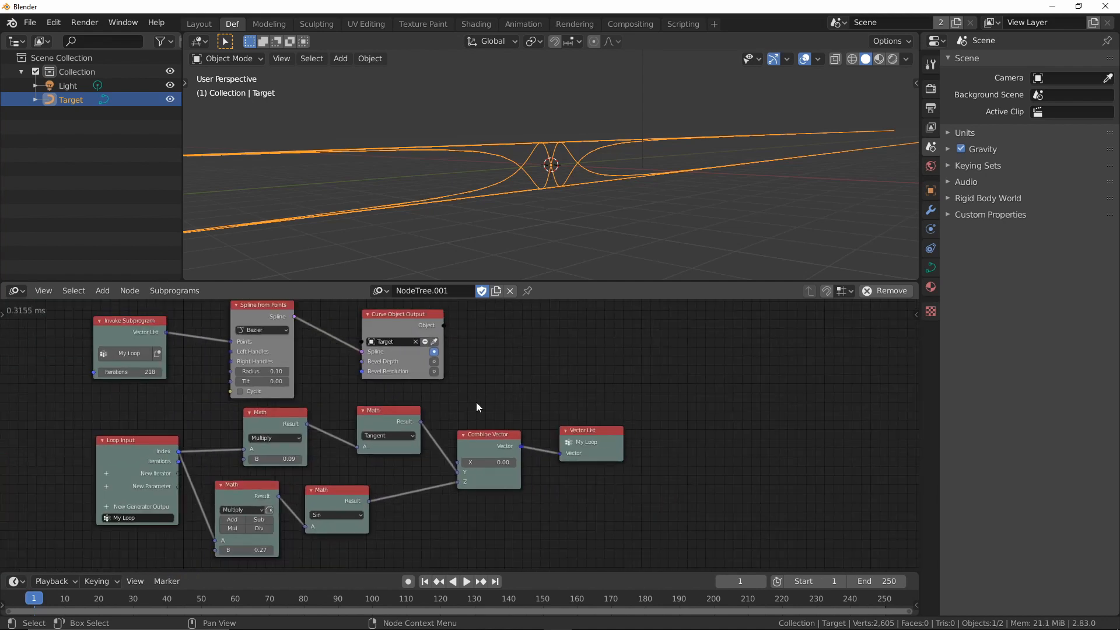